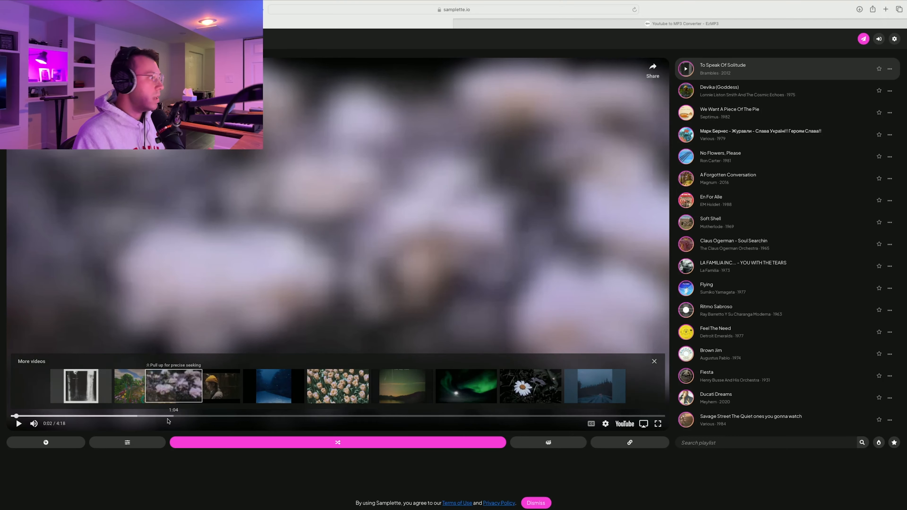
Open the sample filters to examine the available search criteria, and close them again.
{"action": "left_click", "coordinate": [136, 443]}
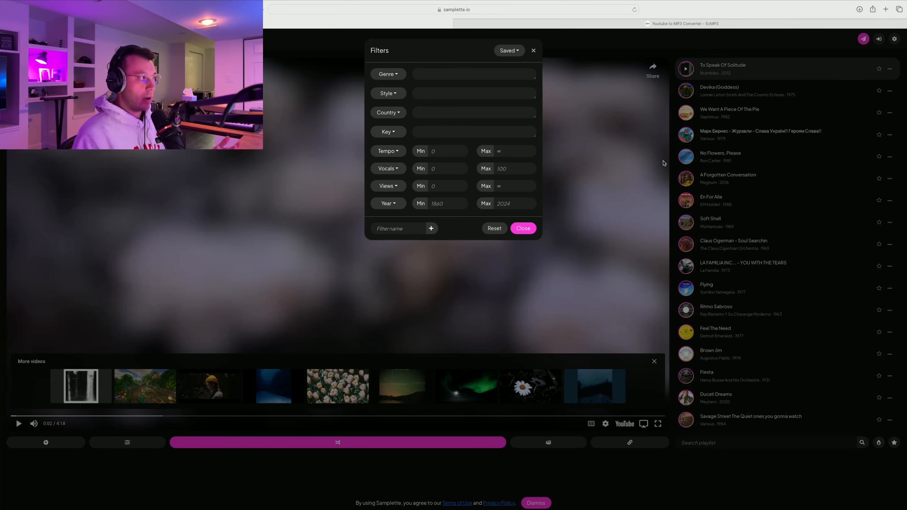
{"action": "left_click", "coordinate": [534, 50]}
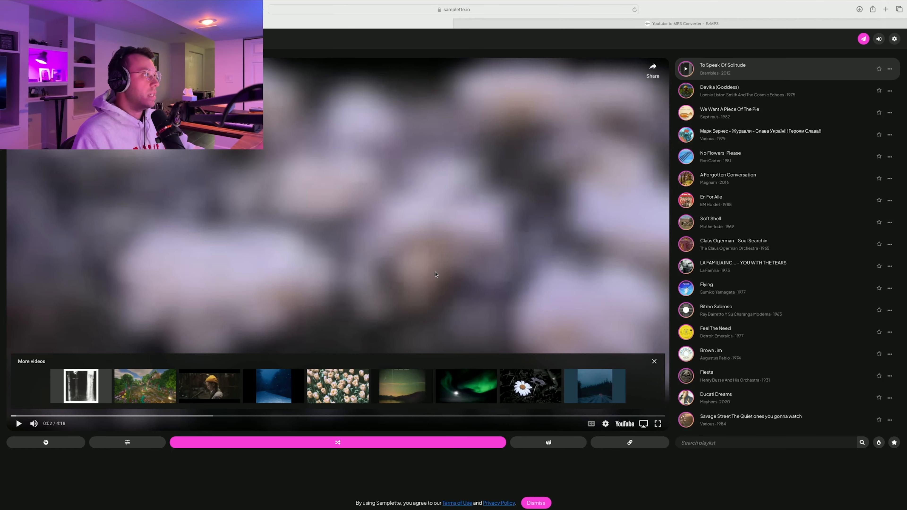
Load a random song and preview a section near its middle.
{"action": "left_click", "coordinate": [369, 444]}
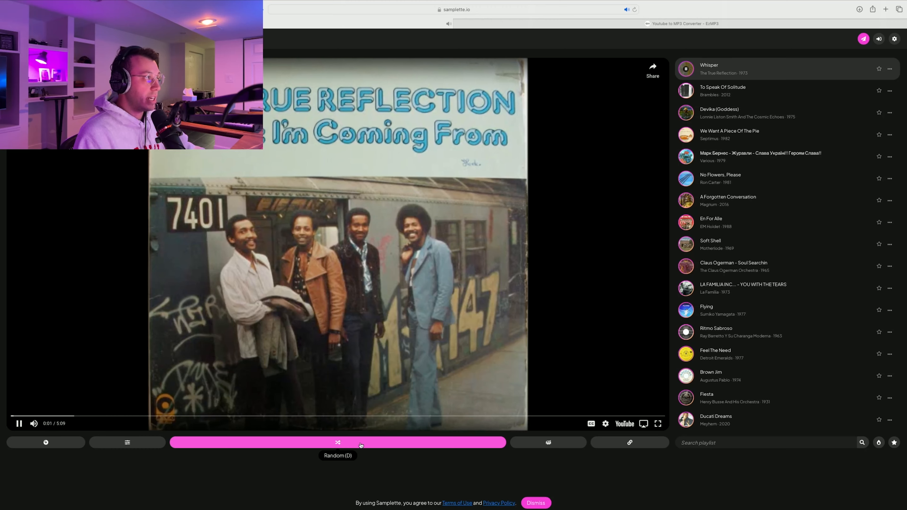
{"action": "left_click", "coordinate": [360, 351]}
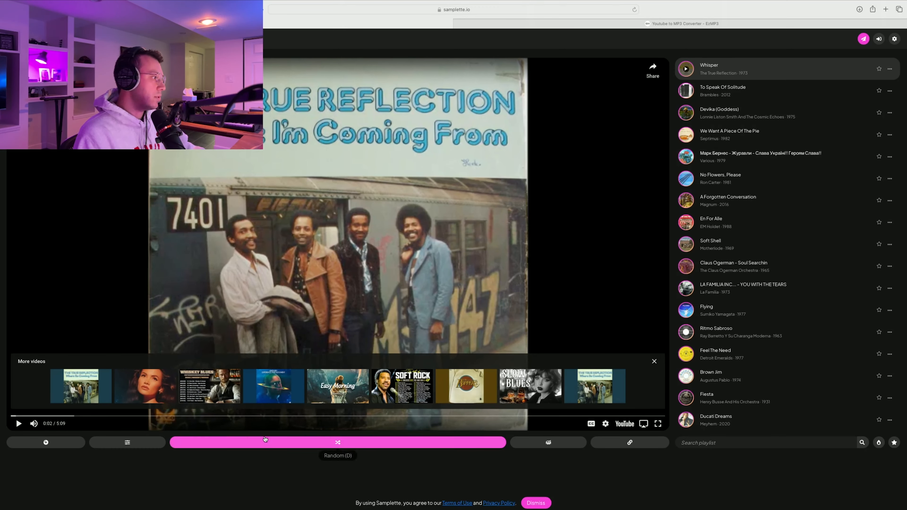
{"action": "left_click", "coordinate": [324, 416]}
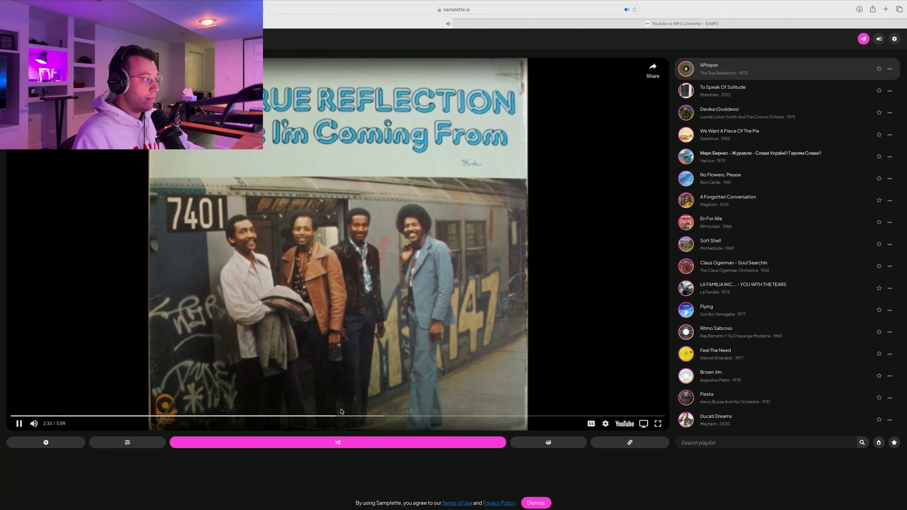
{"action": "left_click", "coordinate": [328, 416]}
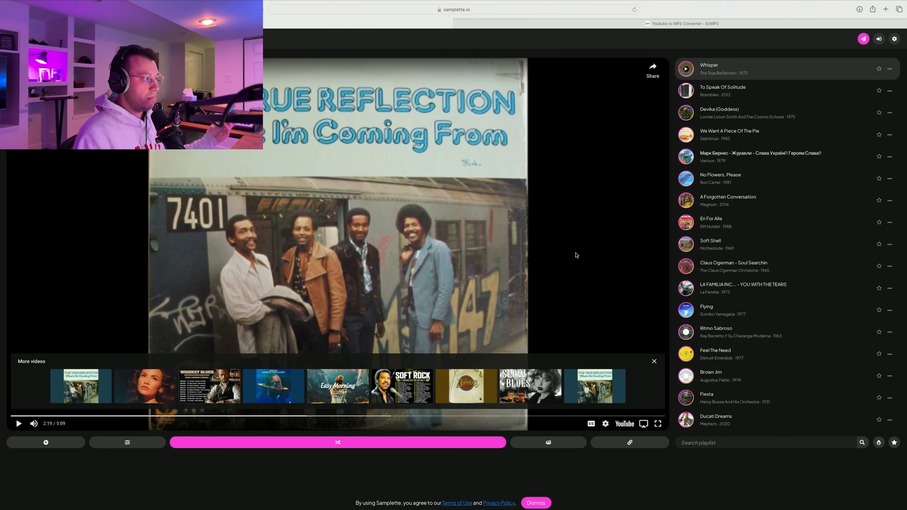
Load We Want A Piece Of The Pie by Septimus and play it as the chosen sample.
{"action": "left_click", "coordinate": [270, 439]}
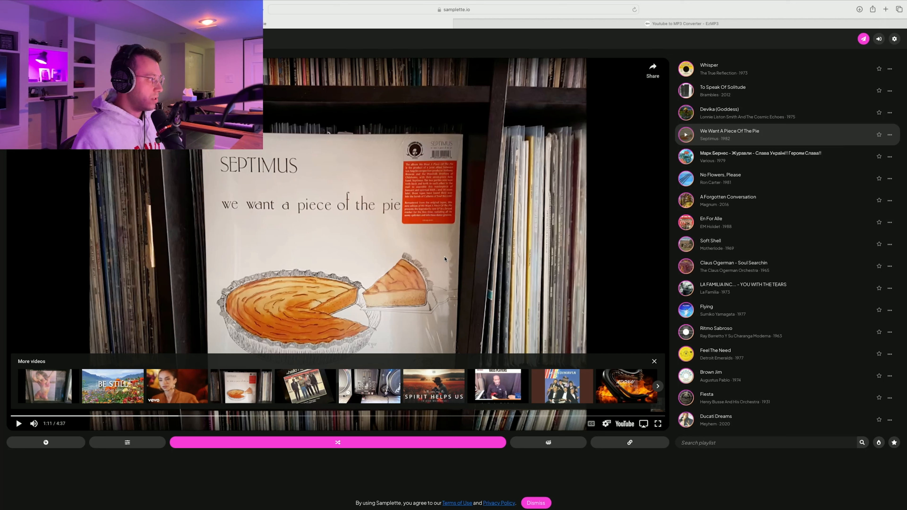
{"action": "left_click", "coordinate": [363, 232]}
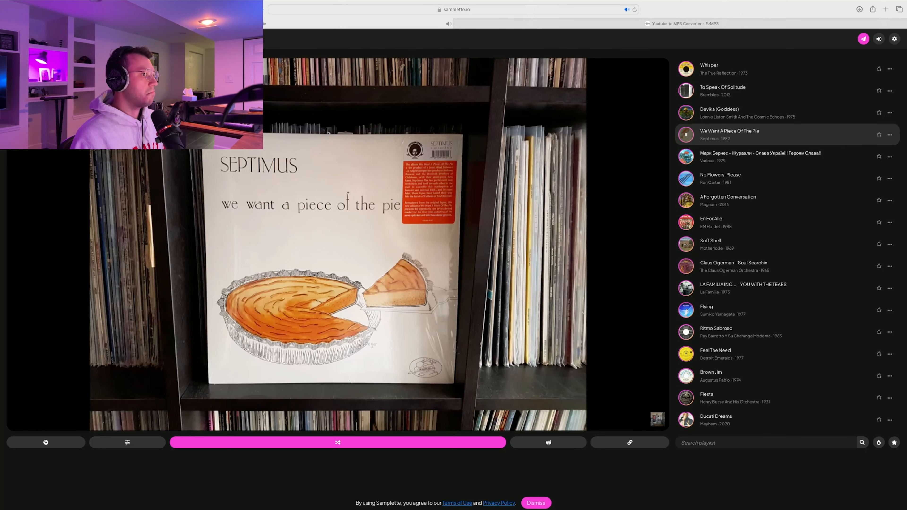
{"action": "left_click", "coordinate": [354, 253]}
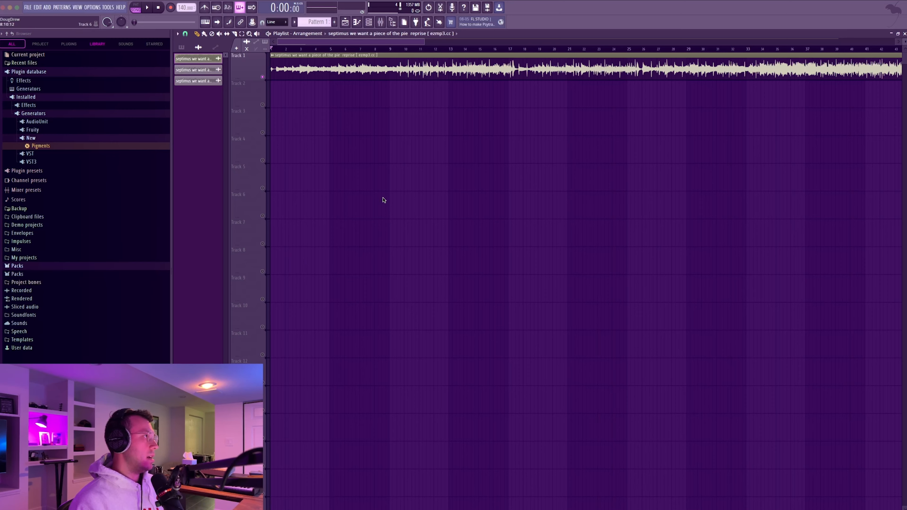
Switch to FL Studio, enable the metronome and play the sample clip against it from several points in the arrangement.
{"action": "left_click", "coordinate": [146, 9]}
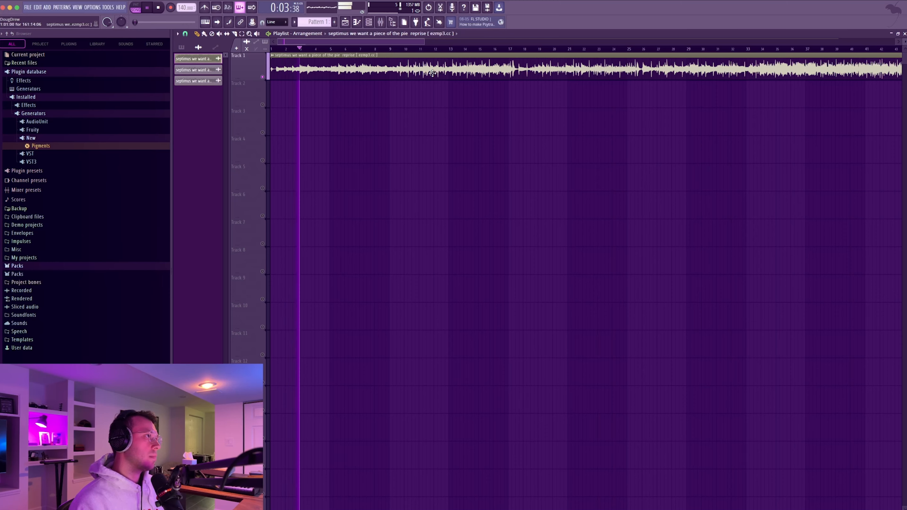
{"action": "key", "text": "space"}
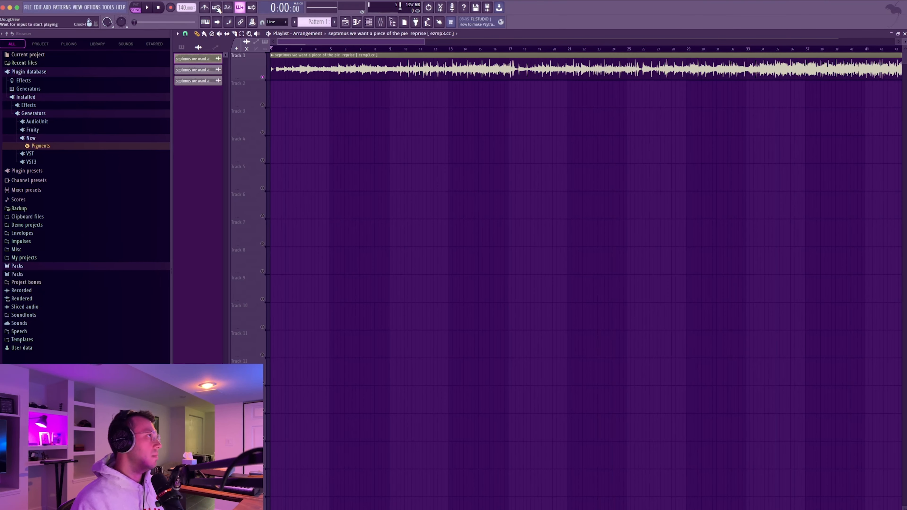
{"action": "left_click", "coordinate": [204, 8]}
{"action": "left_click", "coordinate": [293, 49]}
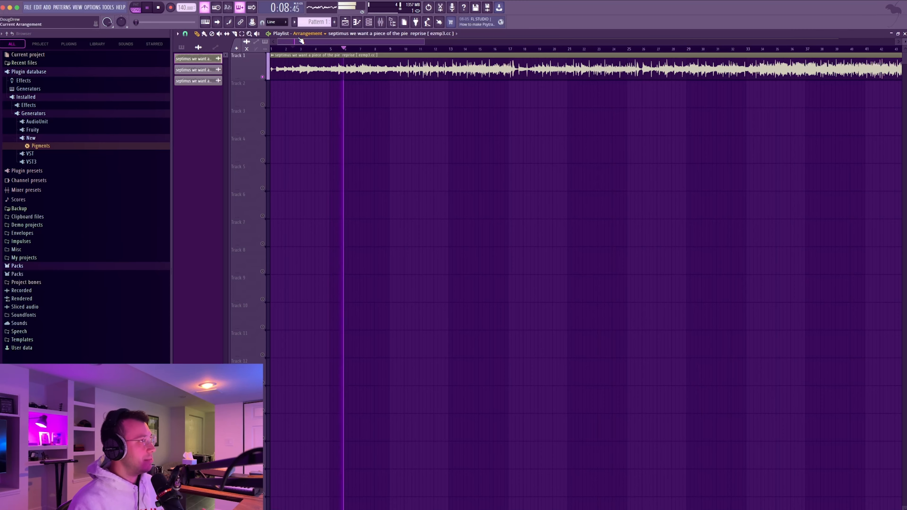
{"action": "left_click", "coordinate": [413, 50]}
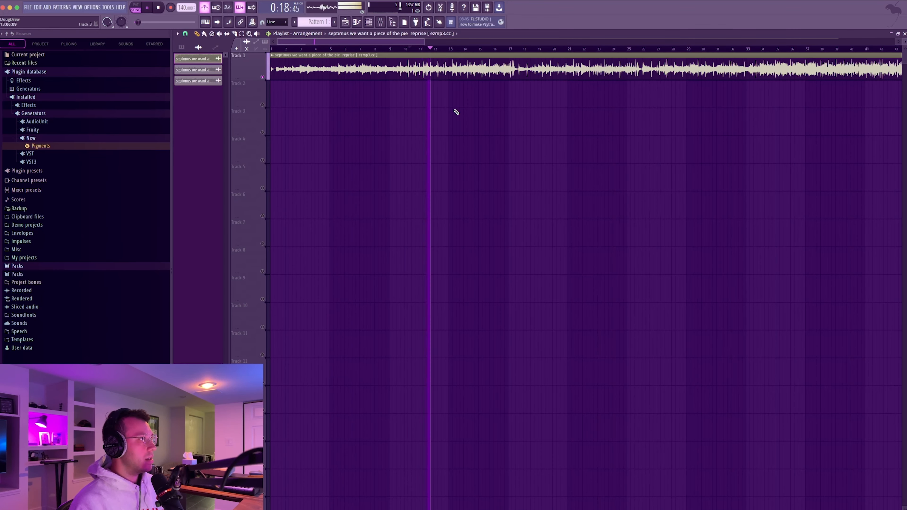
{"action": "key", "text": "space"}
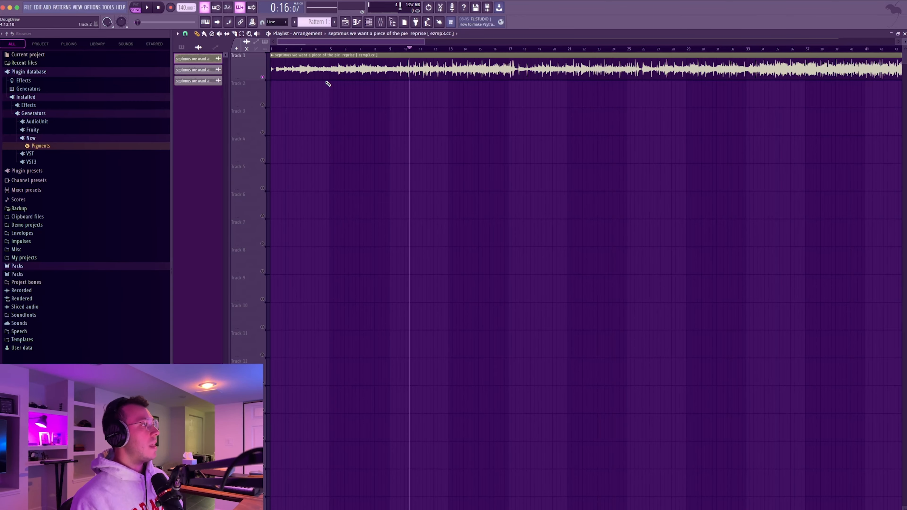
Shift the sample clip on Track 1 to start near bar 3, aligning its beat with bar 5, and check it against the metronome.
{"action": "scroll", "coordinate": [302, 76], "scroll_direction": "up", "scroll_amount": 3}
{"action": "scroll", "coordinate": [314, 78], "scroll_direction": "up", "scroll_amount": 3}
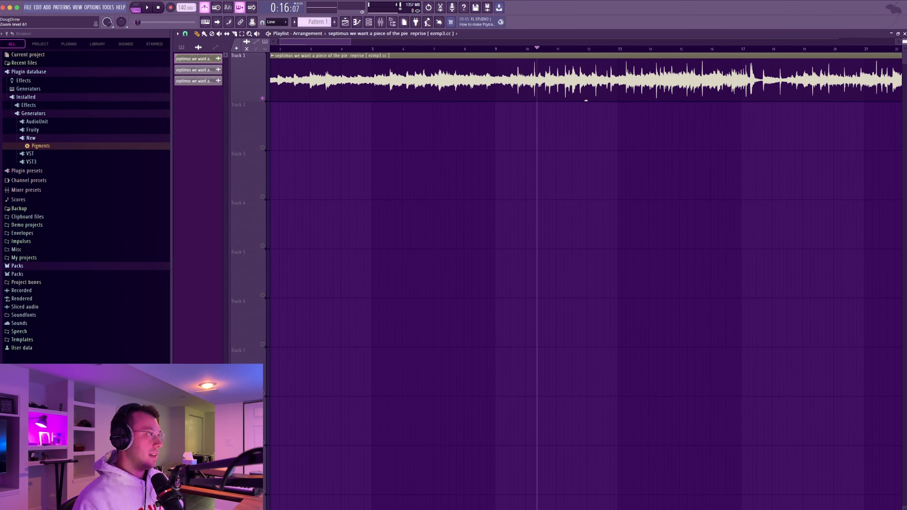
{"action": "mouse_move", "coordinate": [382, 83]}
{"action": "left_mouse_down"}
{"action": "mouse_move", "coordinate": [458, 85]}
{"action": "mouse_move", "coordinate": [371, 85]}
{"action": "left_mouse_up"}
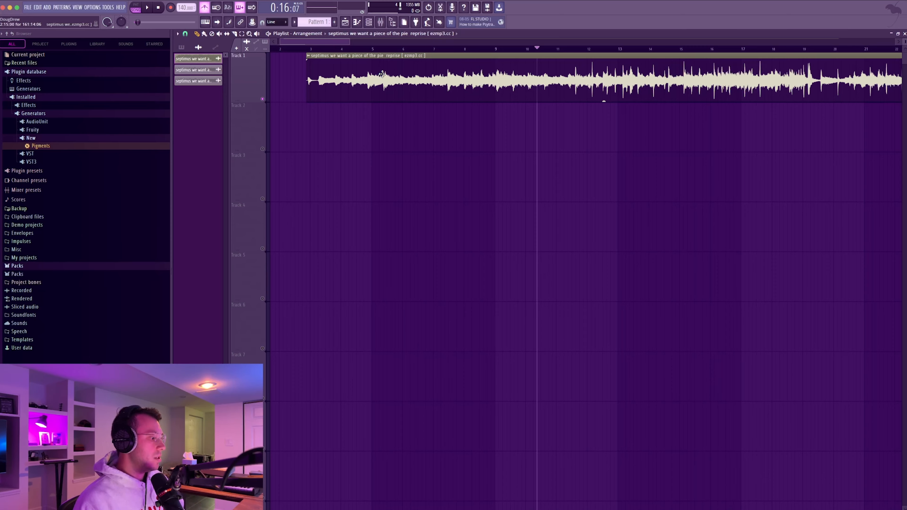
{"action": "left_click_drag", "start_coordinate": [382, 74], "coordinate": [387, 73]}
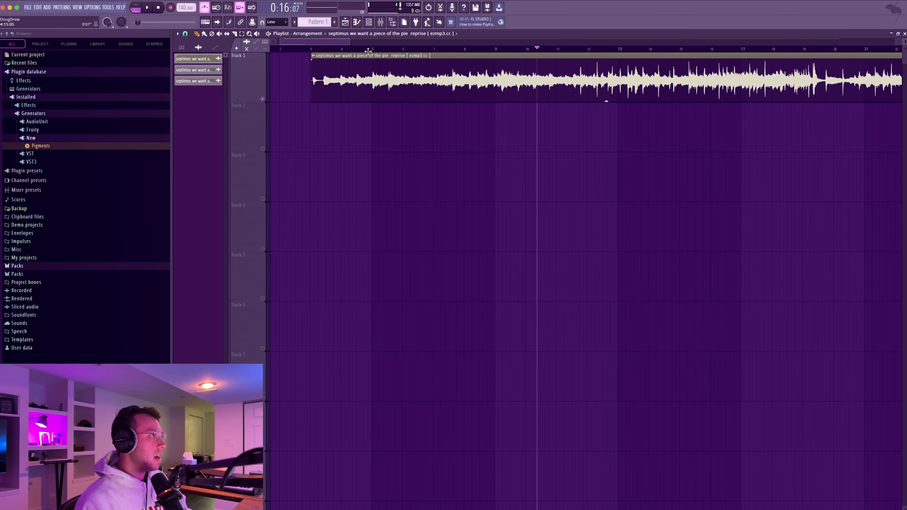
{"action": "left_click", "coordinate": [373, 49]}
{"action": "key", "text": "space"}
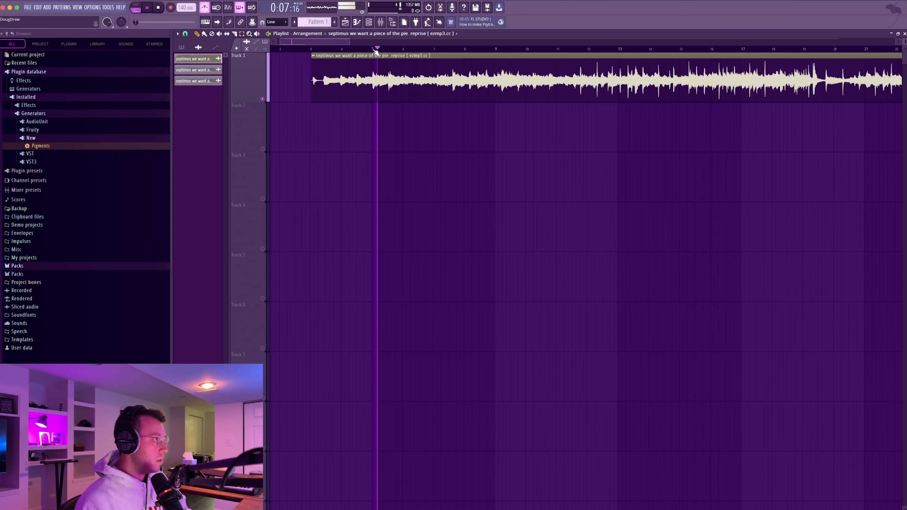
{"action": "key", "text": "space"}
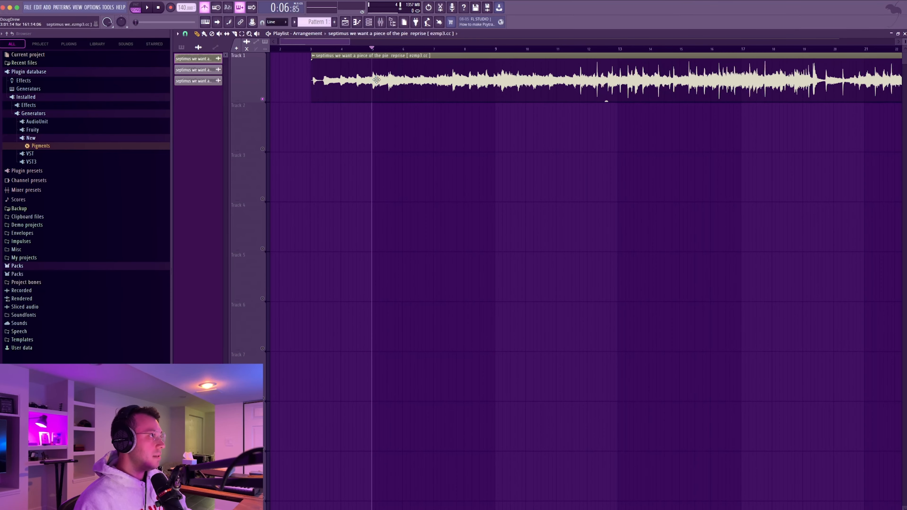
Lower the project tempo to 136 BPM and play the sample against the metronome.
{"action": "scroll", "coordinate": [378, 84], "scroll_direction": "up", "scroll_amount": 2}
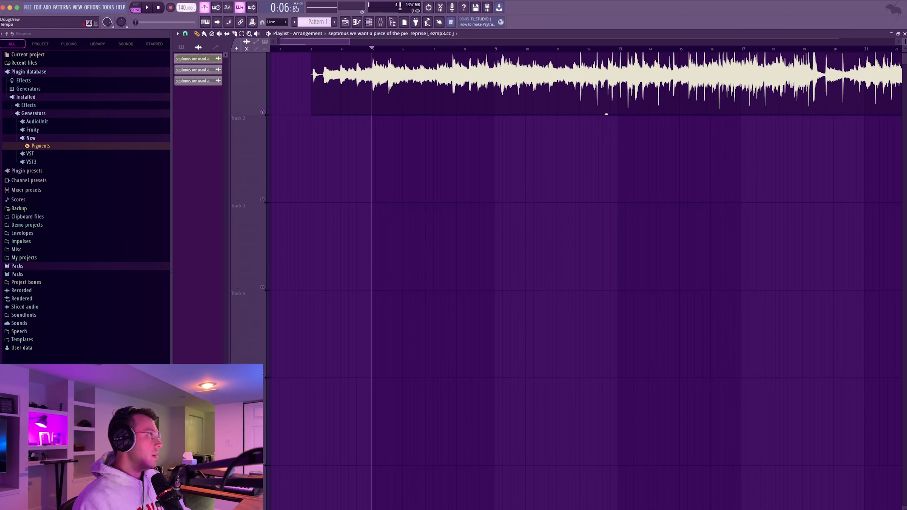
{"action": "left_click_drag", "start_coordinate": [184, 8], "coordinate": [184, 15]}
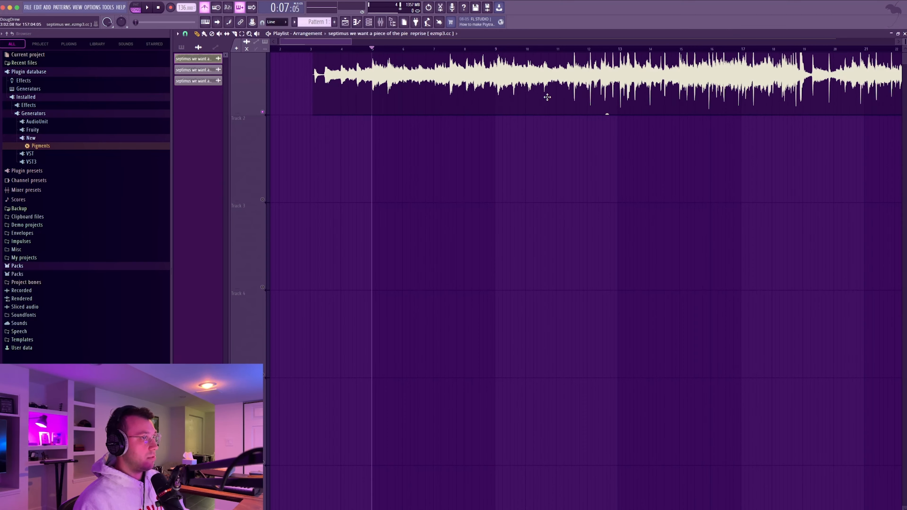
{"action": "key", "text": "space"}
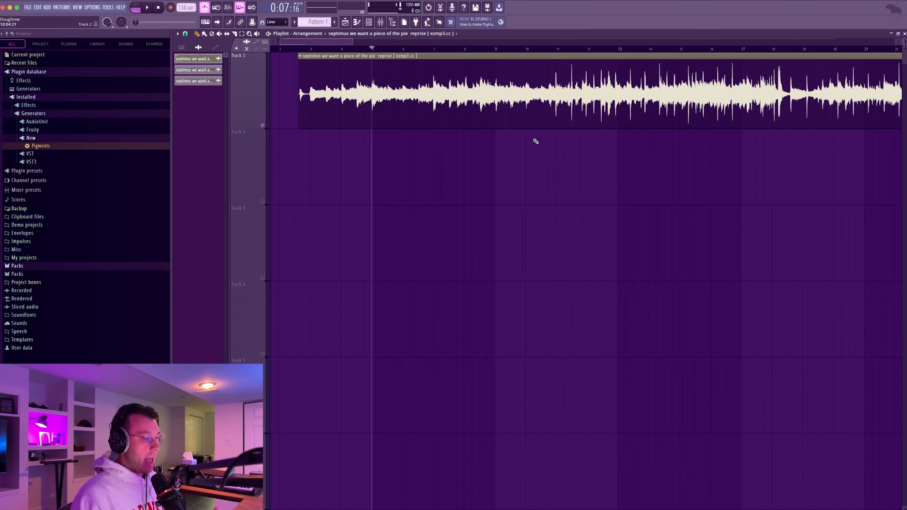
Open the sample clip in the Edison audio editor, maximized and showing the whole waveform.
{"action": "double_click", "coordinate": [543, 104]}
{"action": "right_click", "coordinate": [332, 224]}
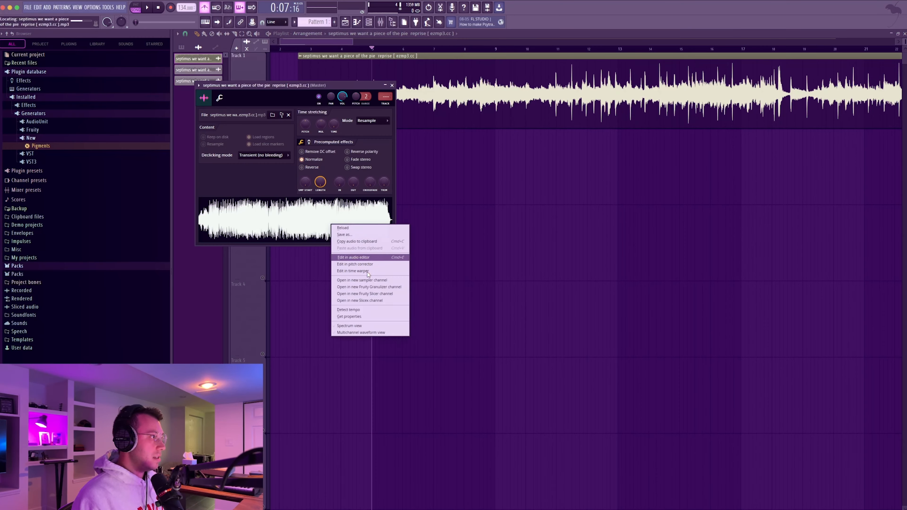
{"action": "left_click", "coordinate": [362, 257]}
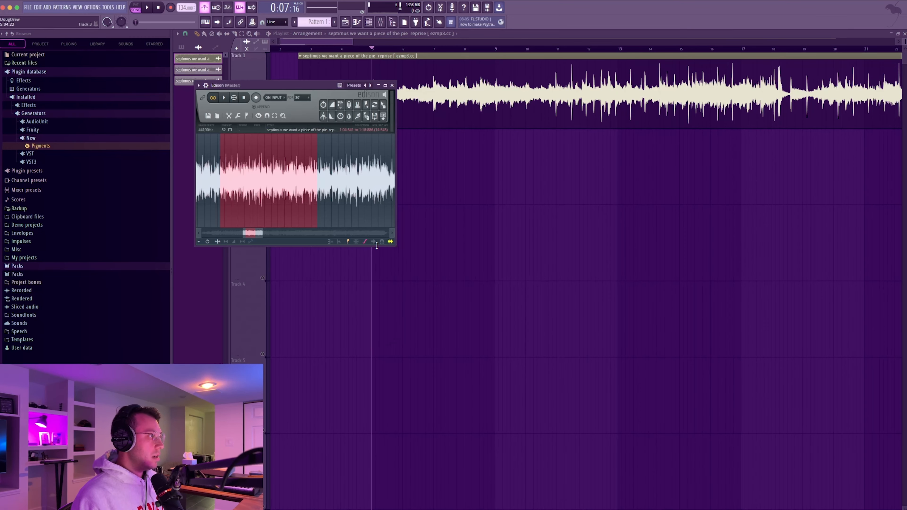
{"action": "left_click", "coordinate": [385, 86]}
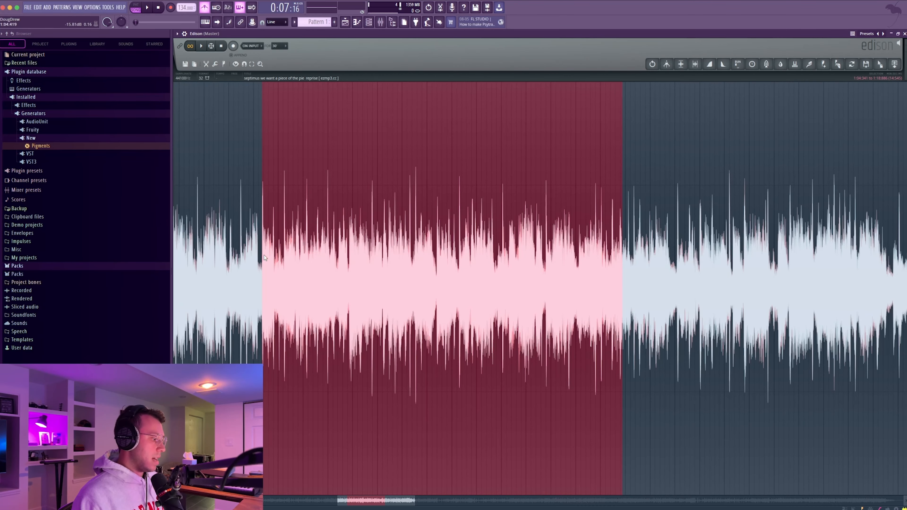
{"action": "scroll", "coordinate": [264, 255], "scroll_direction": "down", "scroll_amount": 6}
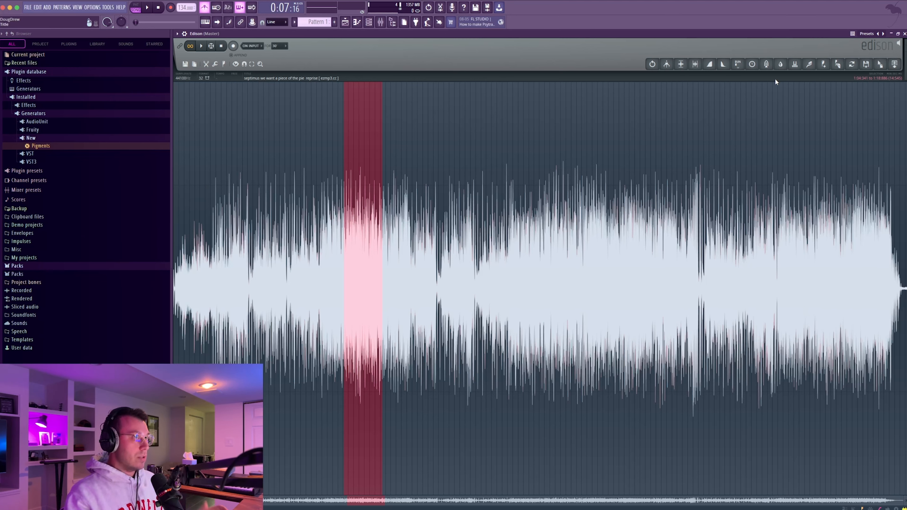
Listen to the song from several points across the waveform to find a section worth looping.
{"action": "left_click", "coordinate": [826, 68]}
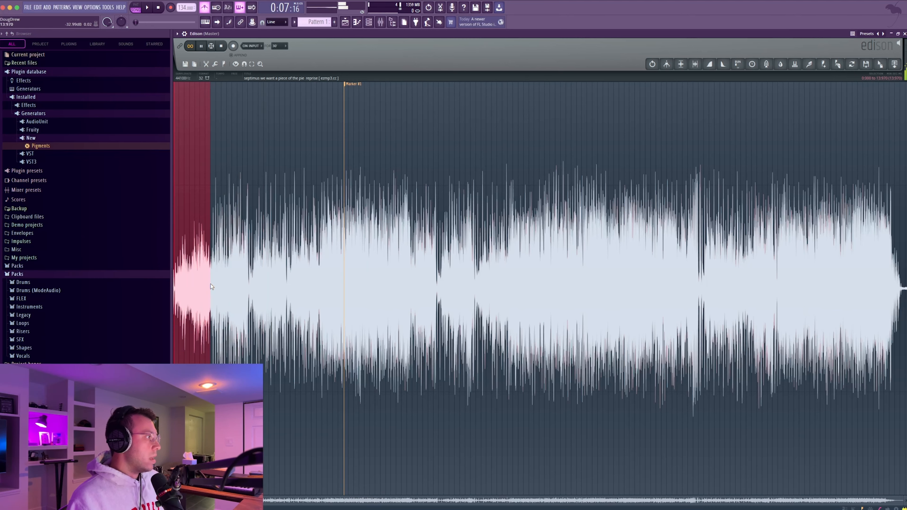
{"action": "left_click", "coordinate": [210, 283]}
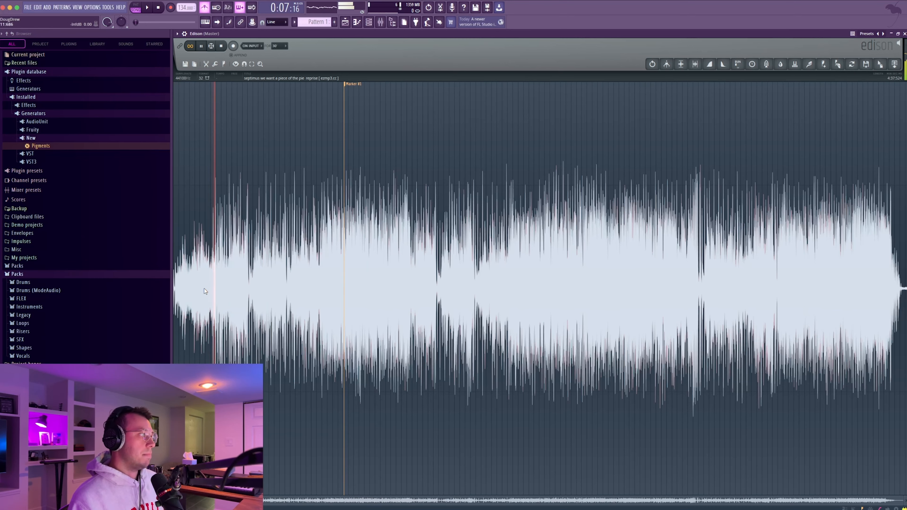
{"action": "left_click", "coordinate": [250, 280]}
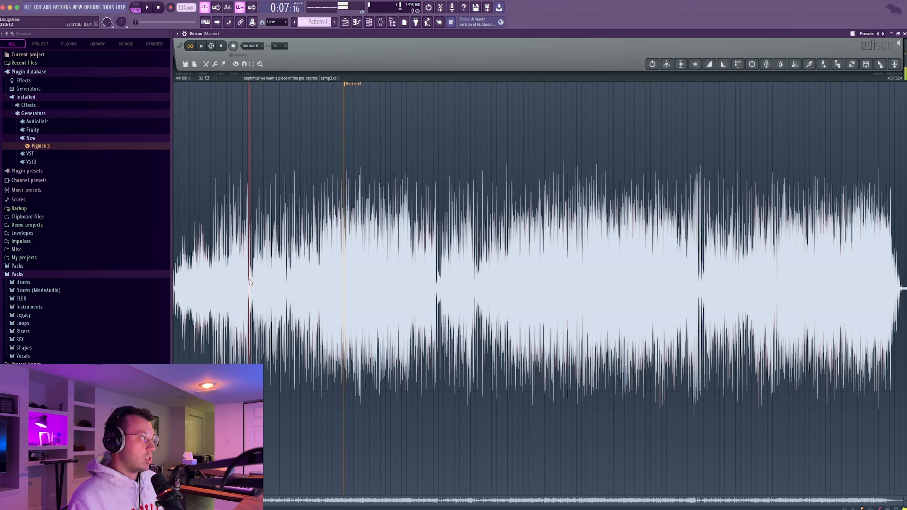
{"action": "left_click", "coordinate": [394, 281]}
{"action": "left_click", "coordinate": [563, 275]}
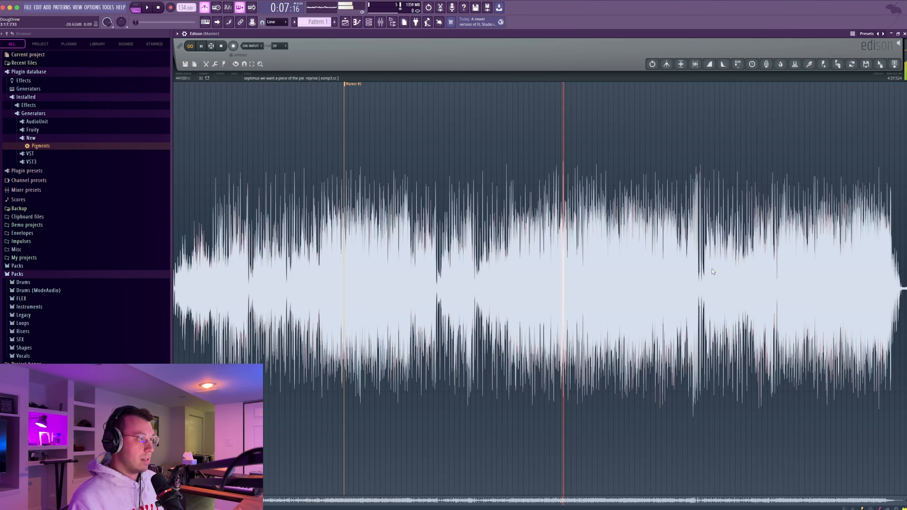
{"action": "left_click", "coordinate": [716, 268]}
{"action": "left_click", "coordinate": [686, 275]}
{"action": "left_click", "coordinate": [536, 272]}
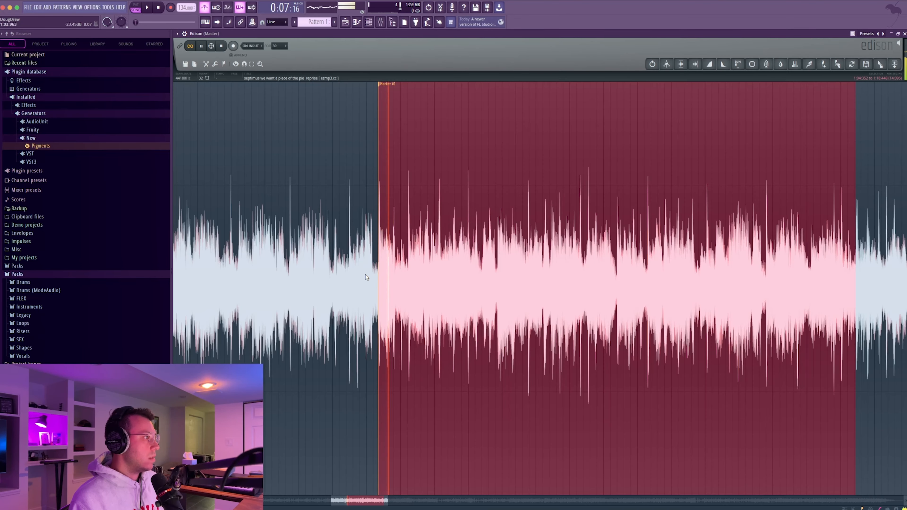
Adjust the end of the selection that starts at the marker to about 1:18 and toggle loop playback.
{"action": "scroll", "coordinate": [266, 245], "scroll_direction": "down", "scroll_amount": 6}
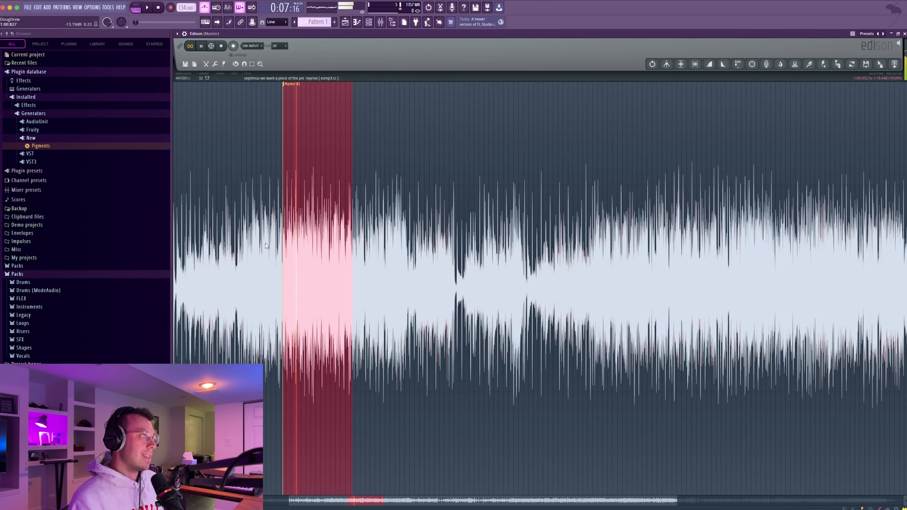
{"action": "scroll", "coordinate": [260, 271], "scroll_direction": "up", "scroll_amount": 5}
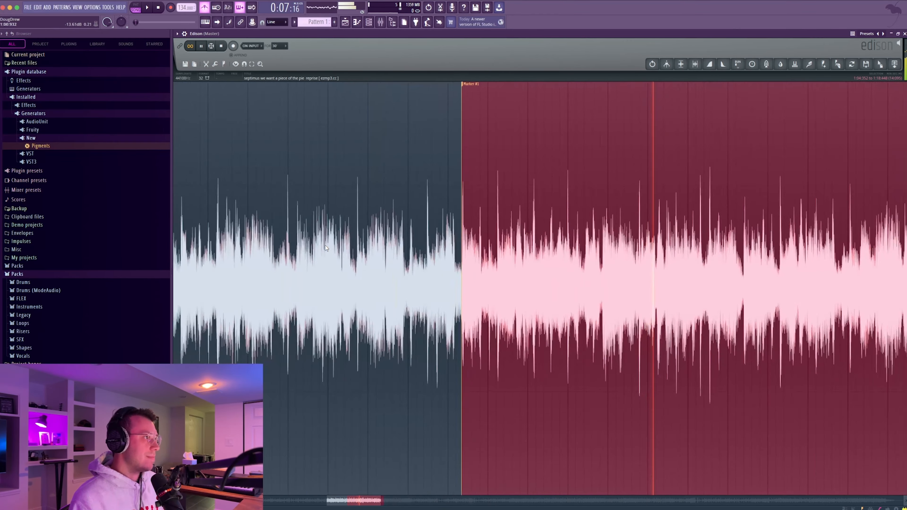
{"action": "scroll", "coordinate": [357, 243], "scroll_direction": "down", "scroll_amount": 3}
{"action": "left_click_drag", "start_coordinate": [484, 259], "coordinate": [486, 273]}
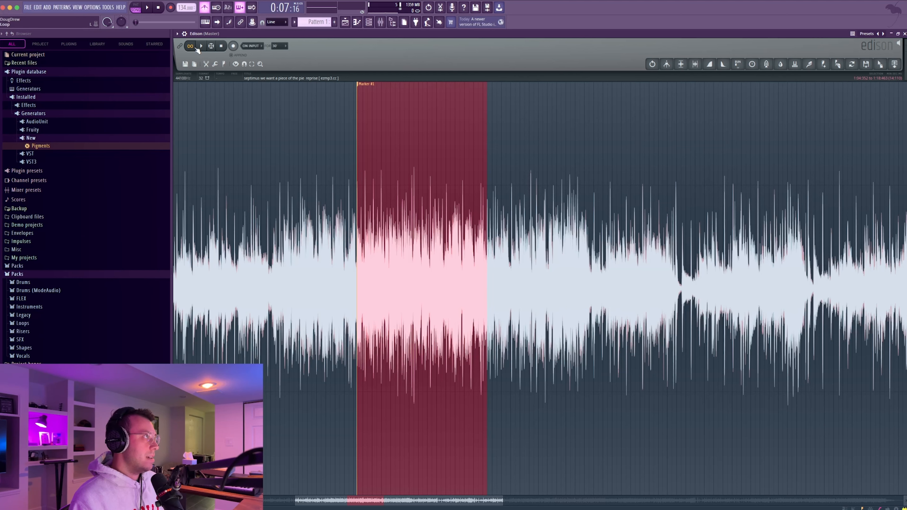
{"action": "left_click", "coordinate": [190, 46]}
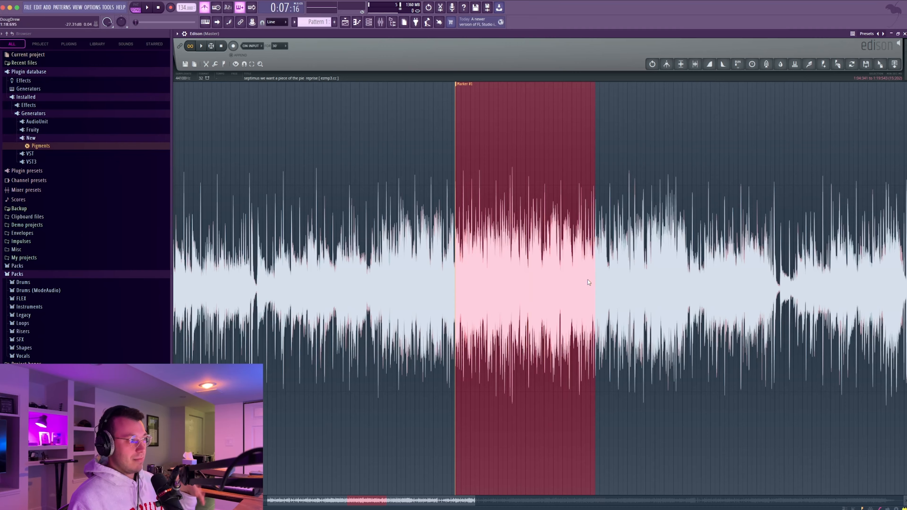
Place the section selected in Edison at the start of Track 3 in the playlist and solo that track.
{"action": "double_click", "coordinate": [555, 41]}
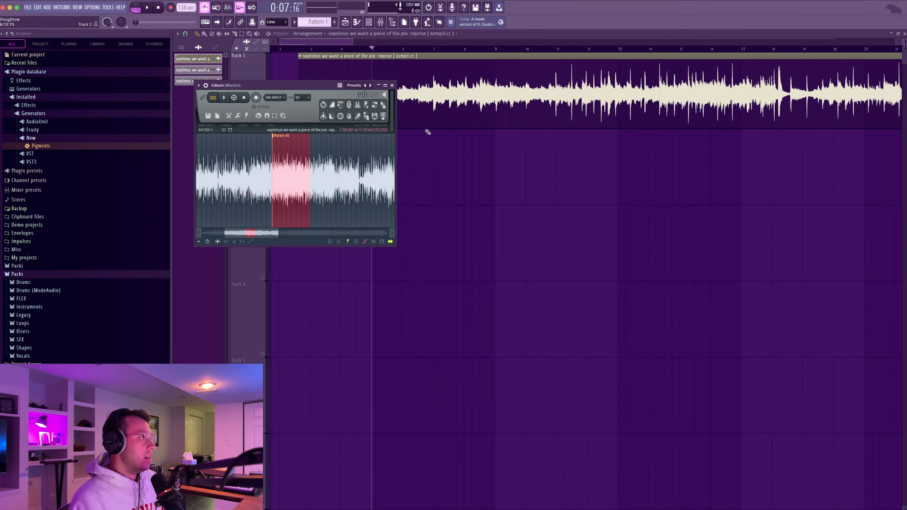
{"action": "left_click_drag", "start_coordinate": [389, 108], "coordinate": [234, 232]}
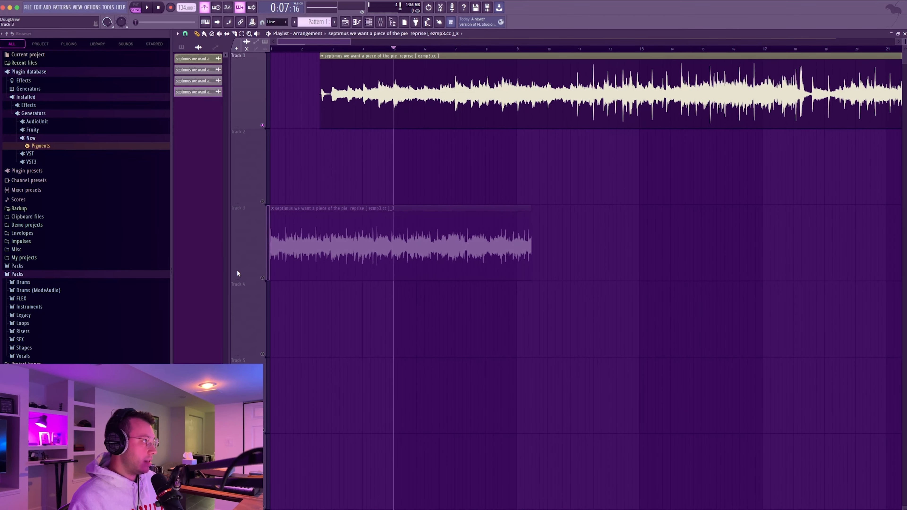
{"action": "right_click", "coordinate": [263, 279]}
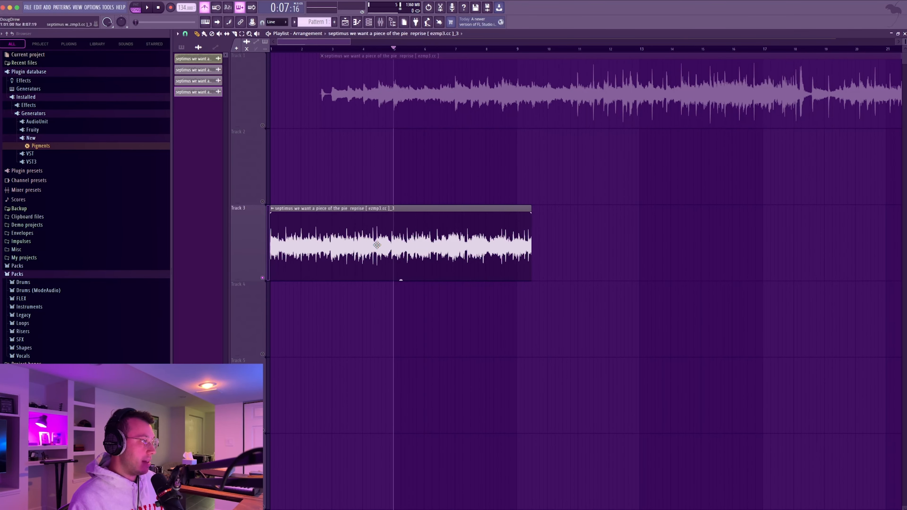
Play the soloed section against the metronome and raise the project tempo to 136 BPM.
{"action": "key", "text": "space"}
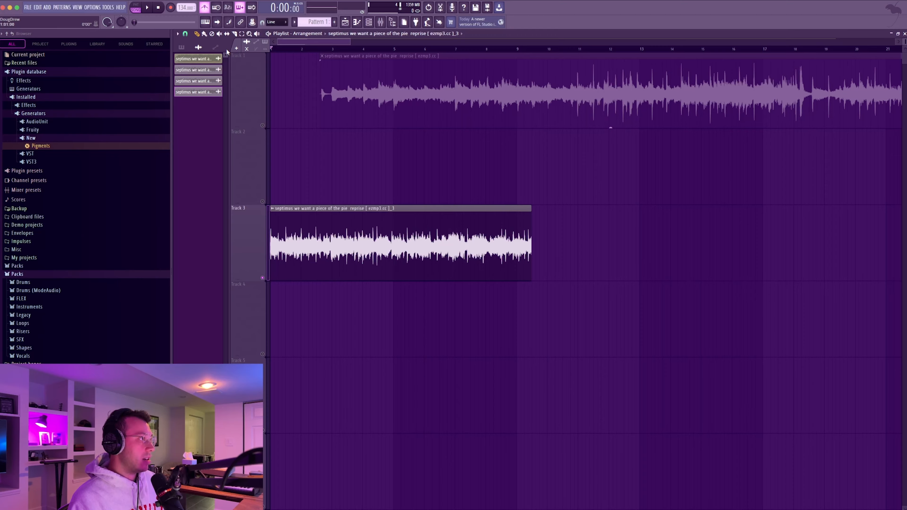
{"action": "key", "text": "space"}
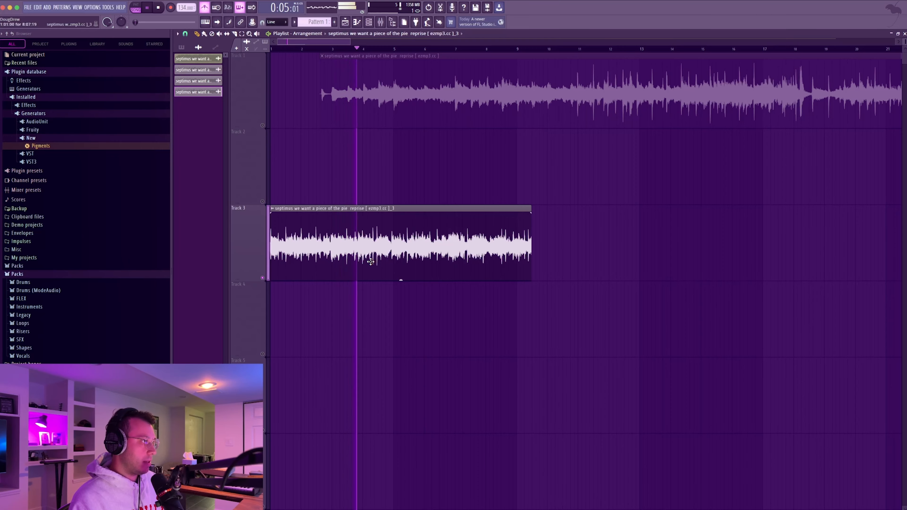
{"action": "key", "text": "space"}
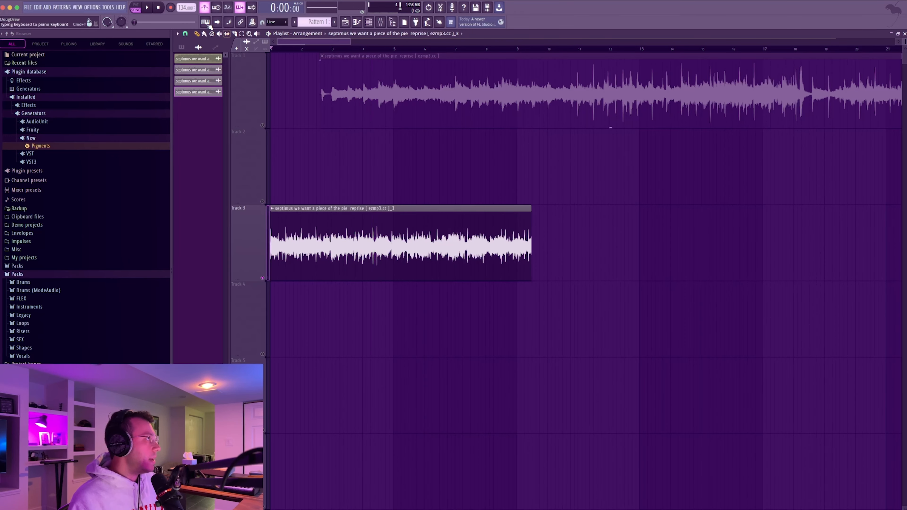
{"action": "scroll", "coordinate": [186, 7], "scroll_direction": "up", "scroll_amount": 2}
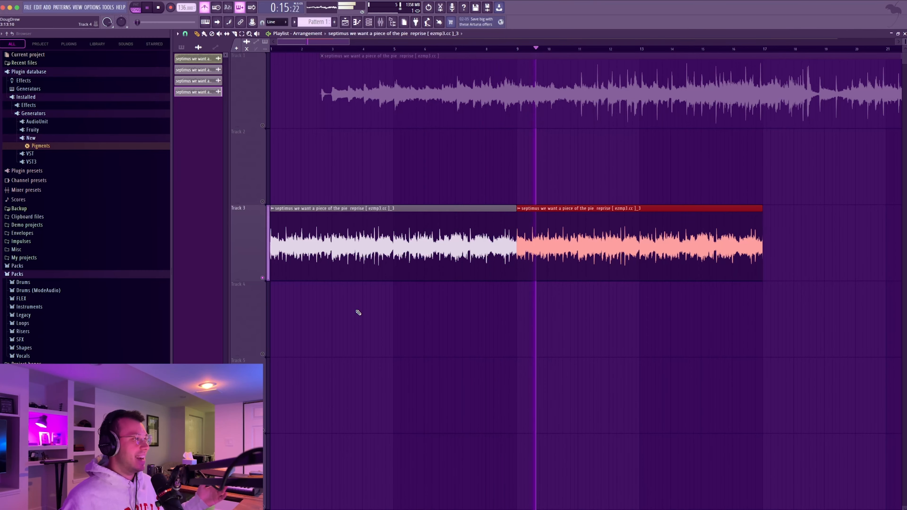
Delete the repeated clip on Track 3 and consolidate the track's remaining section into a new audio clip.
{"action": "key", "text": "space"}
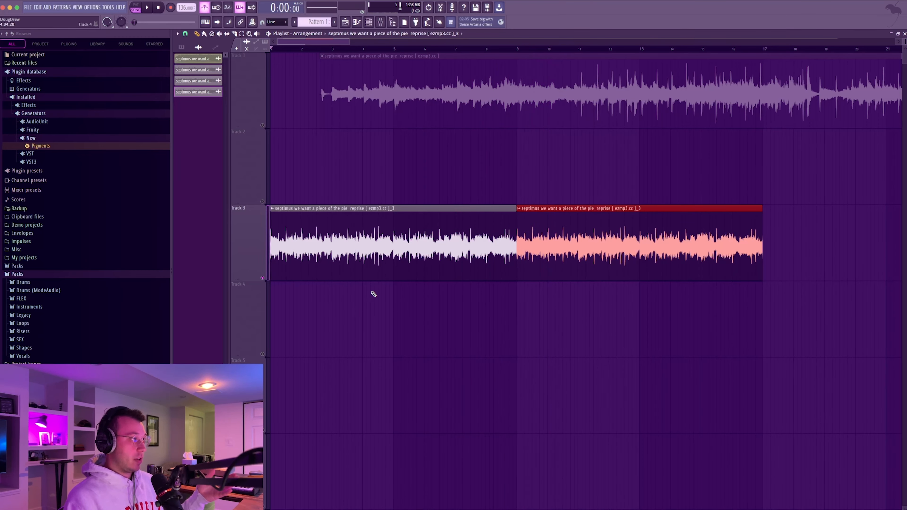
{"action": "right_click", "coordinate": [535, 244]}
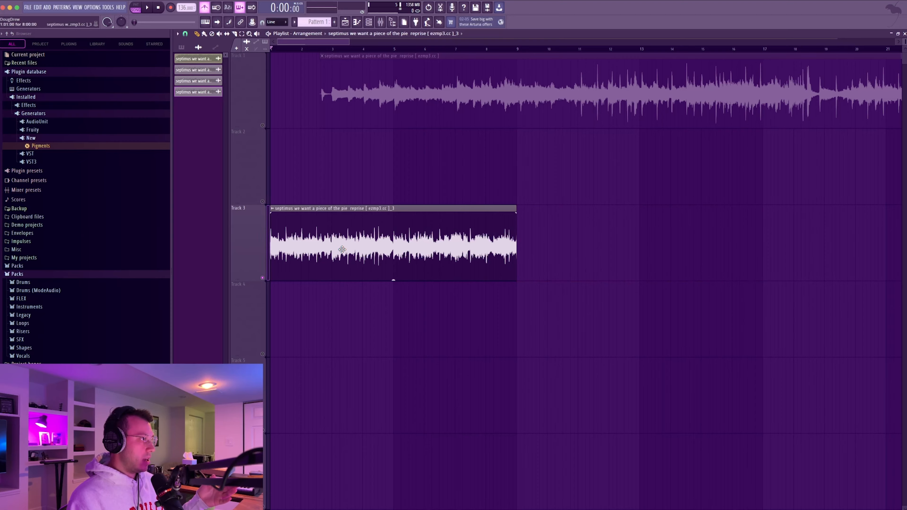
{"action": "right_click", "coordinate": [247, 236]}
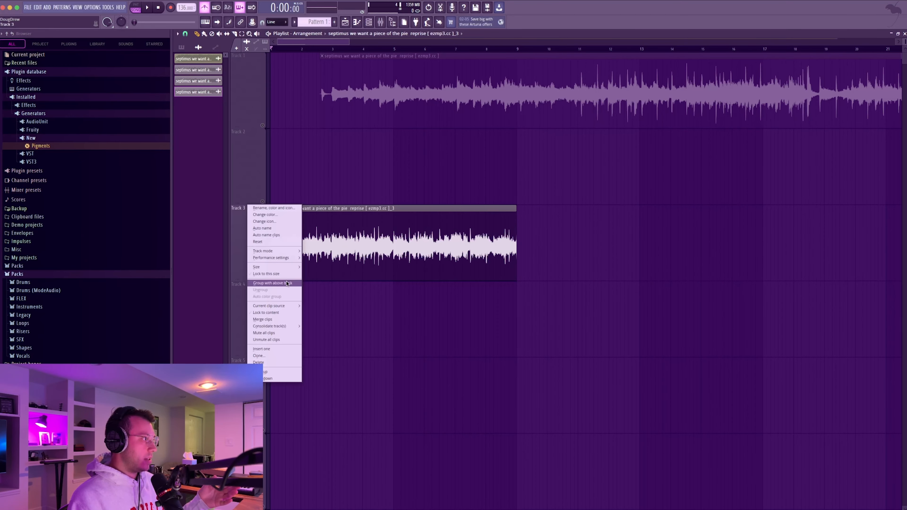
{"action": "left_click", "coordinate": [277, 320]}
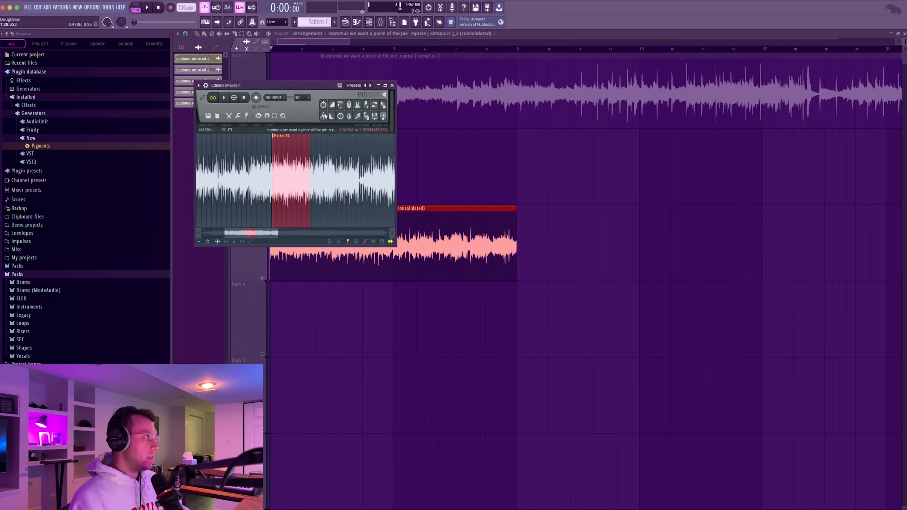
{"action": "left_click", "coordinate": [391, 86]}
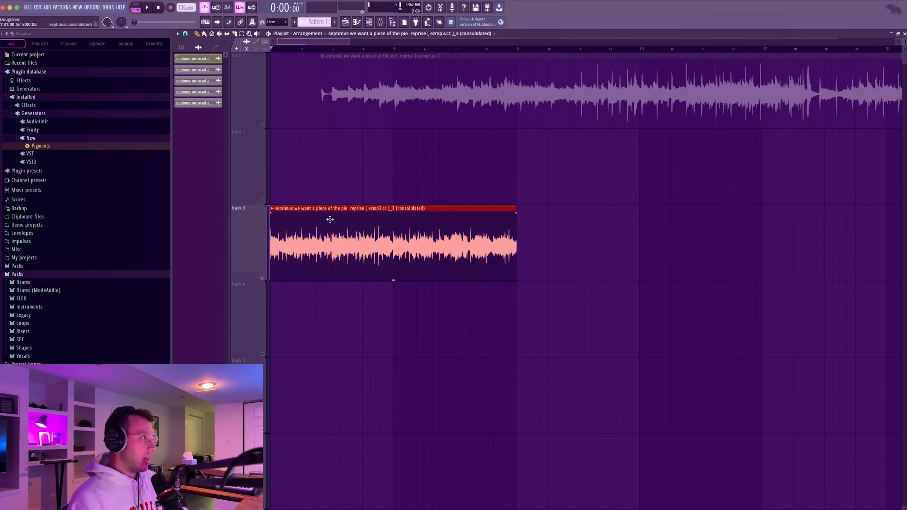
{"action": "double_click", "coordinate": [384, 217]}
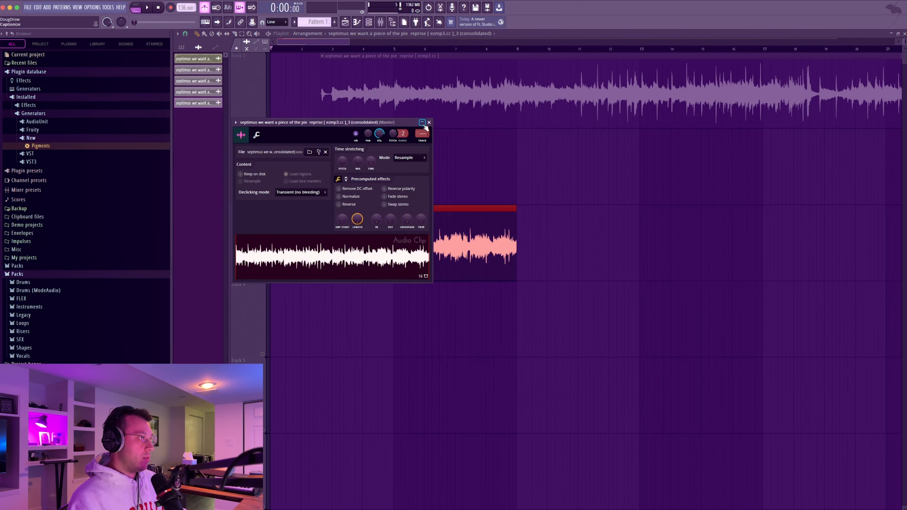
{"action": "left_click", "coordinate": [422, 123]}
{"action": "left_click_drag", "start_coordinate": [514, 229], "coordinate": [563, 215]}
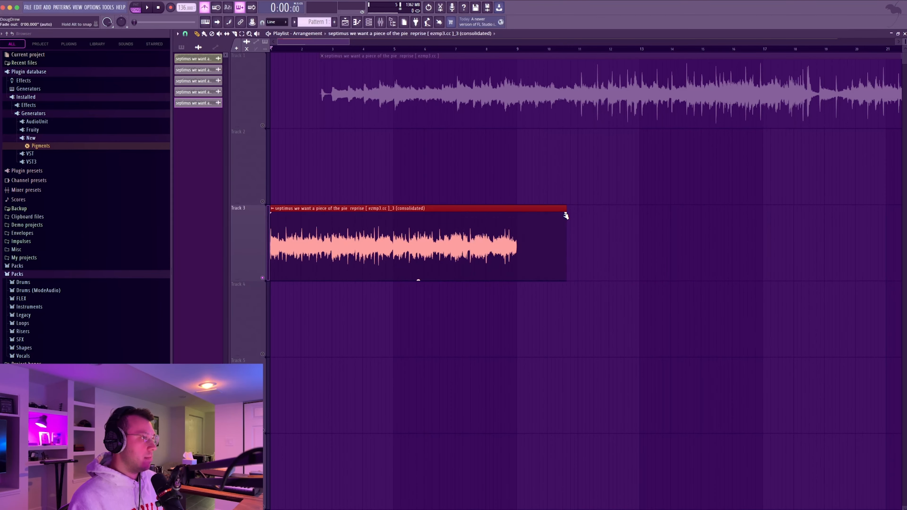
{"action": "key", "text": "super+z"}
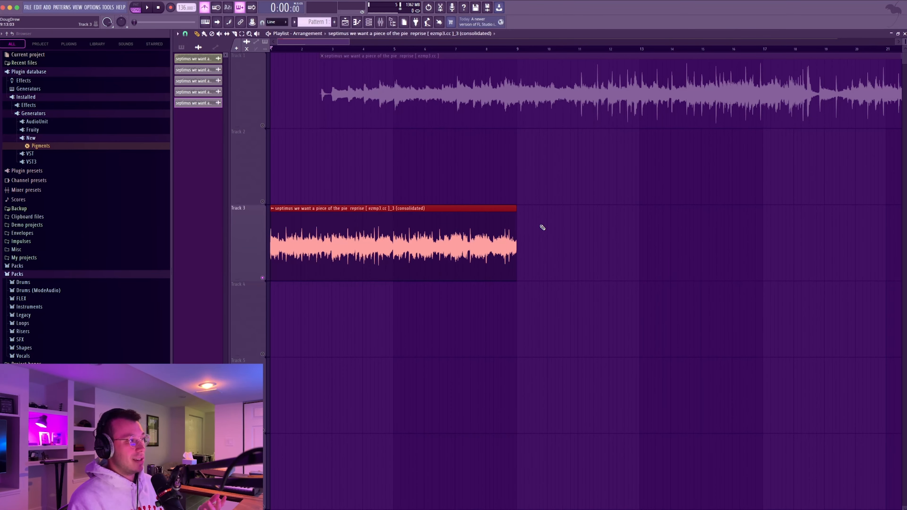
Set the consolidated clip's time-stretching mode to Stretch and close its channel settings.
{"action": "double_click", "coordinate": [343, 218]}
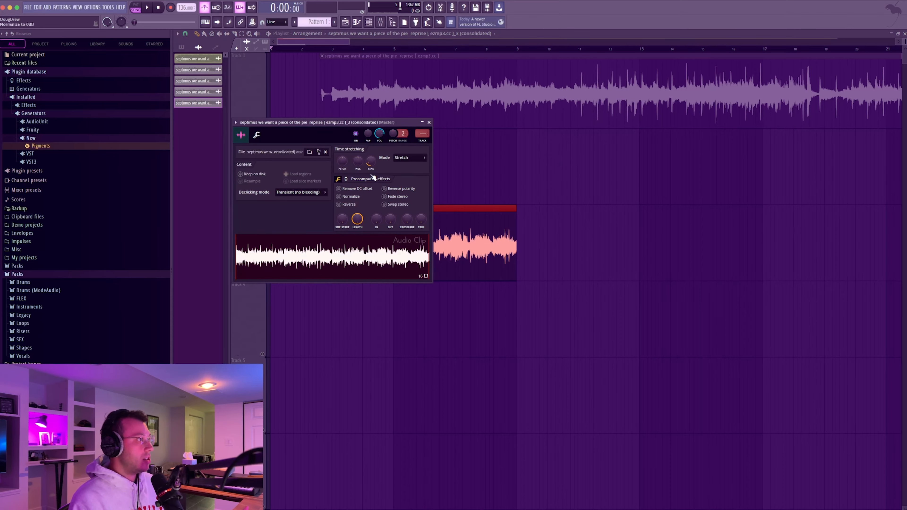
{"action": "left_click", "coordinate": [414, 157]}
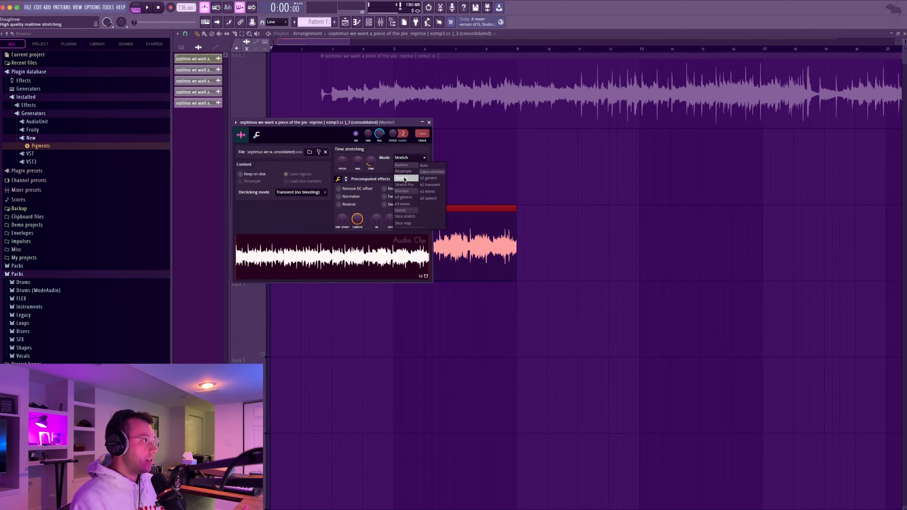
{"action": "left_click", "coordinate": [404, 179]}
{"action": "left_click", "coordinate": [429, 122]}
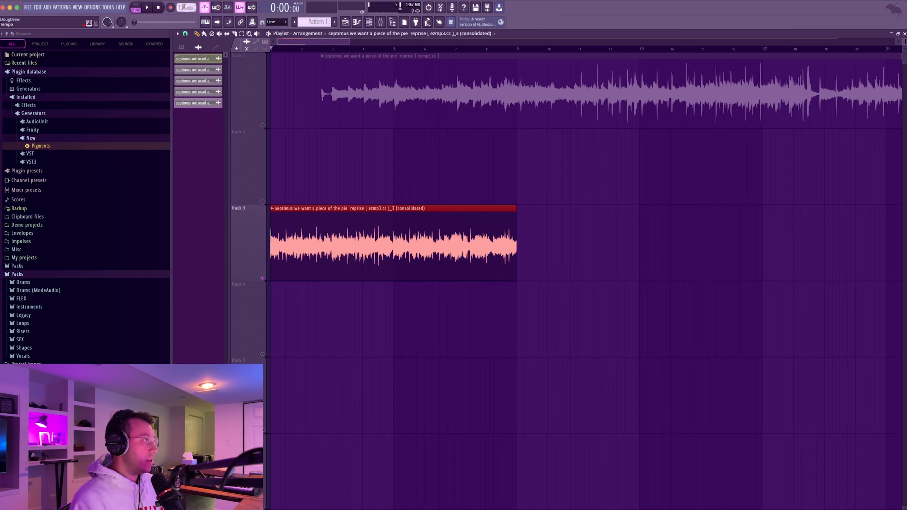
Audition the stretched clip at a project tempo of 177 BPM and bring the tempo down to 147 BPM.
{"action": "left_click_drag", "start_coordinate": [184, 7], "coordinate": [184, 3]}
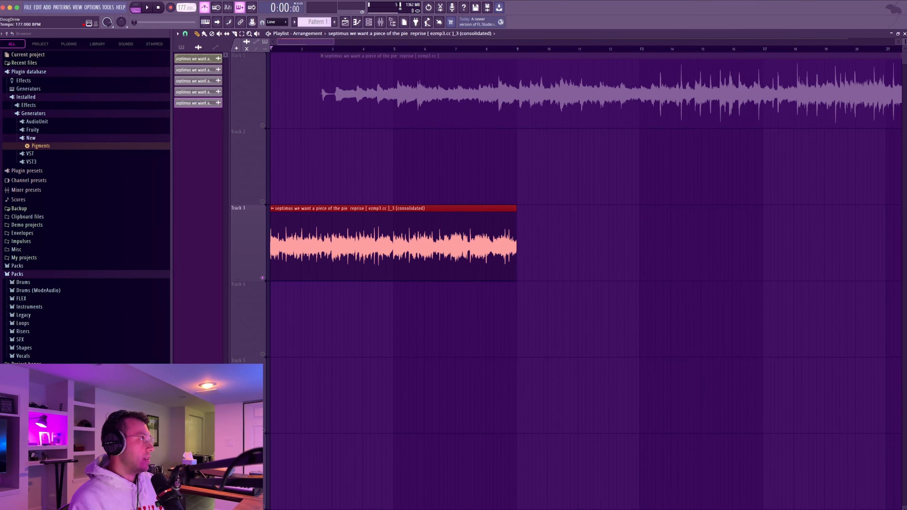
{"action": "key", "text": "space"}
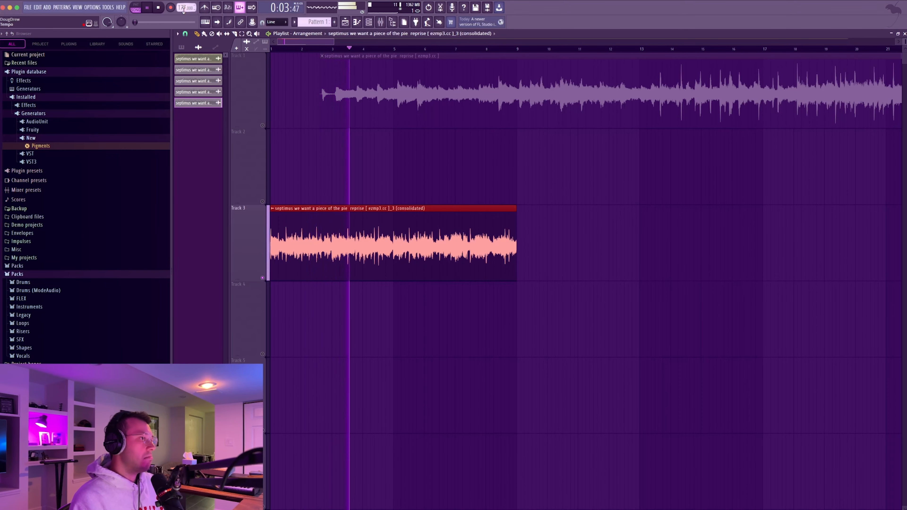
{"action": "key", "text": "space"}
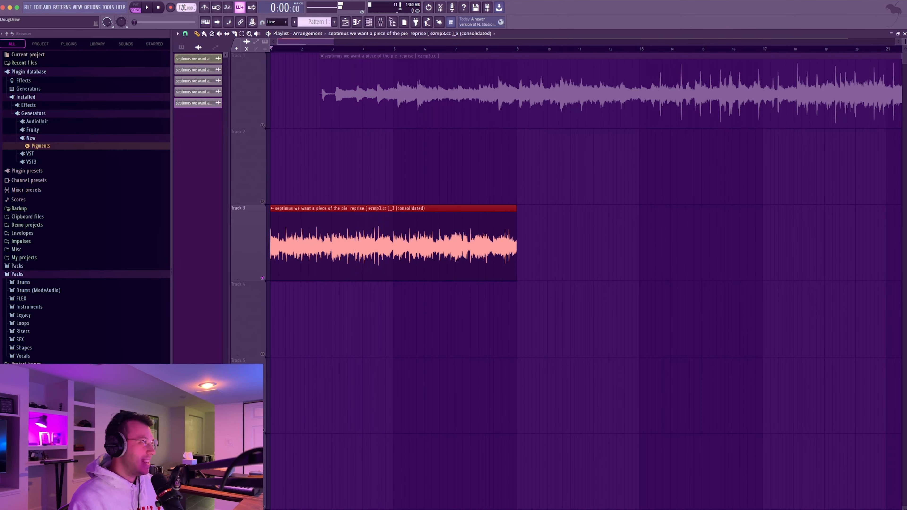
{"action": "left_click_drag", "start_coordinate": [184, 8], "coordinate": [184, 21]}
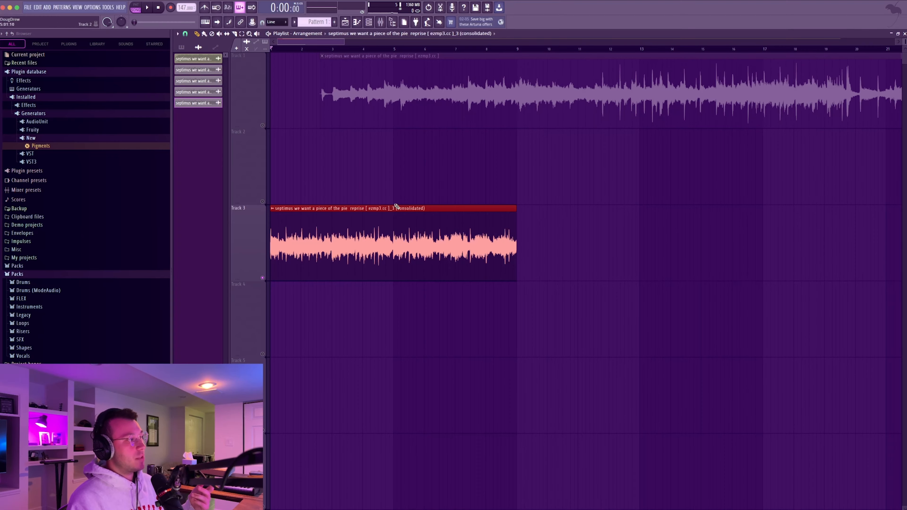
Open the consolidated clip in a new Fruity Slicer channel and slice it at every beat.
{"action": "double_click", "coordinate": [379, 208]}
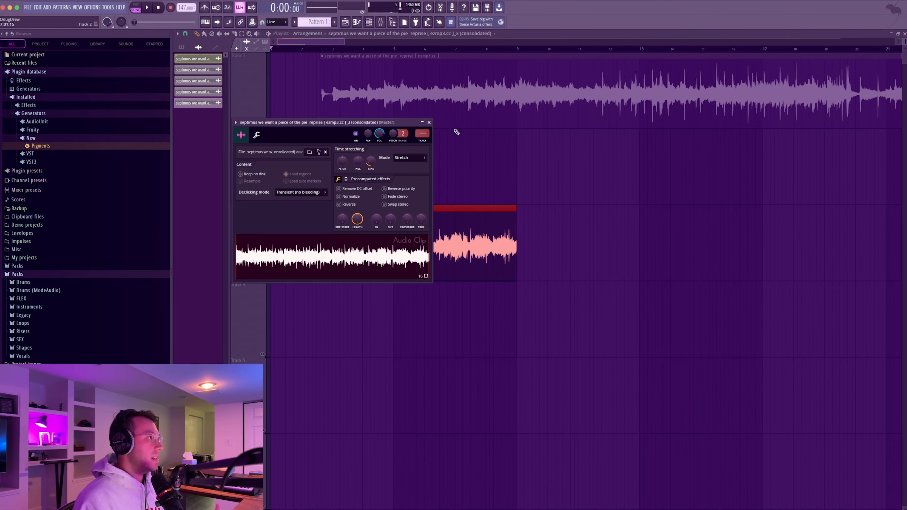
{"action": "right_click", "coordinate": [352, 258]}
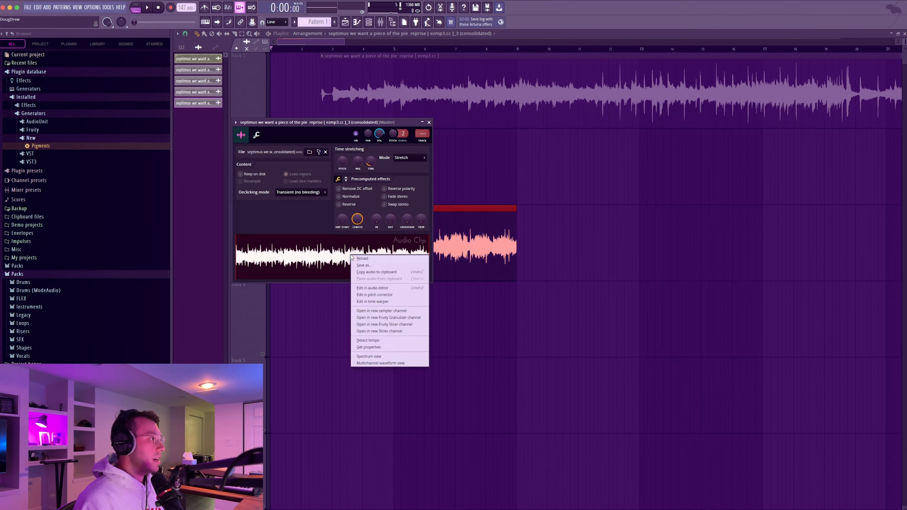
{"action": "left_click", "coordinate": [394, 325]}
{"action": "left_click", "coordinate": [299, 152]}
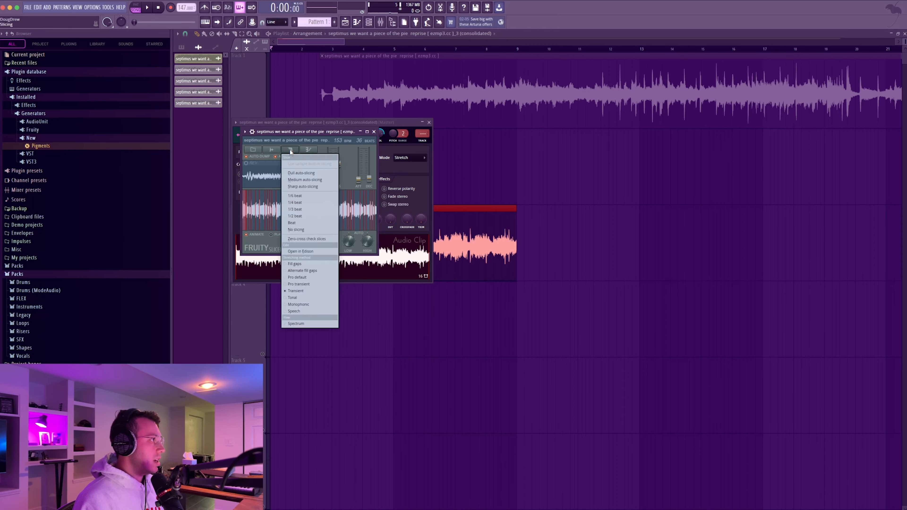
{"action": "left_click", "coordinate": [308, 225]}
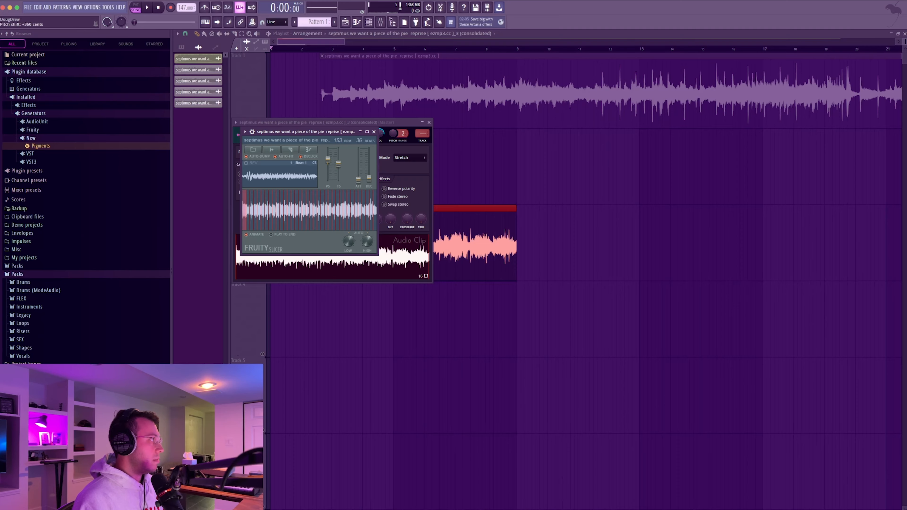
Play the sliced sample and slightly lengthen the slices' fade-in in Fruity Slicer.
{"action": "key", "text": "space"}
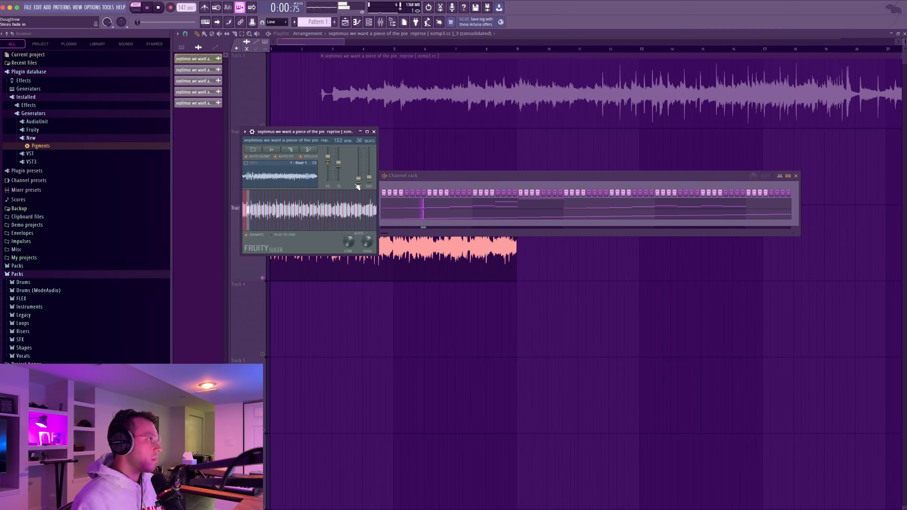
{"action": "left_click_drag", "start_coordinate": [357, 178], "coordinate": [357, 174]}
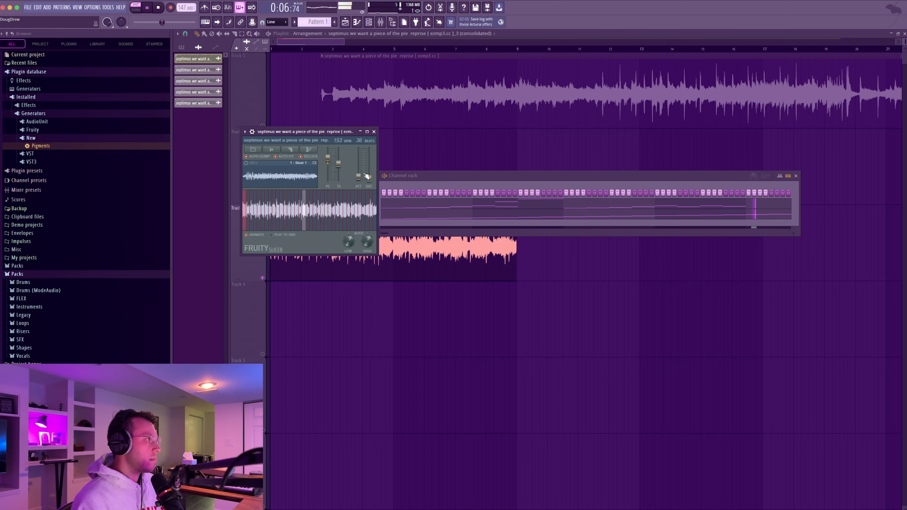
{"action": "key", "text": "space"}
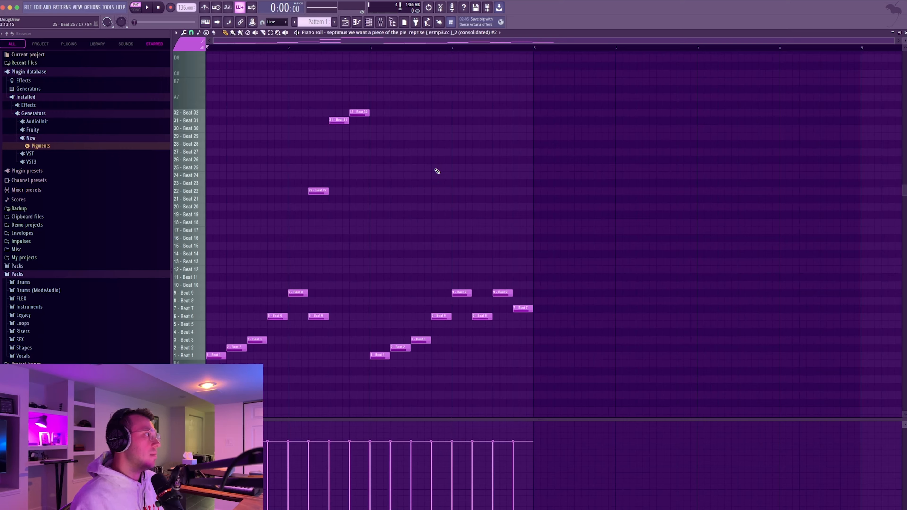
Play the rearranged slice pattern from the piano roll and switch playback to song mode.
{"action": "key", "text": "space"}
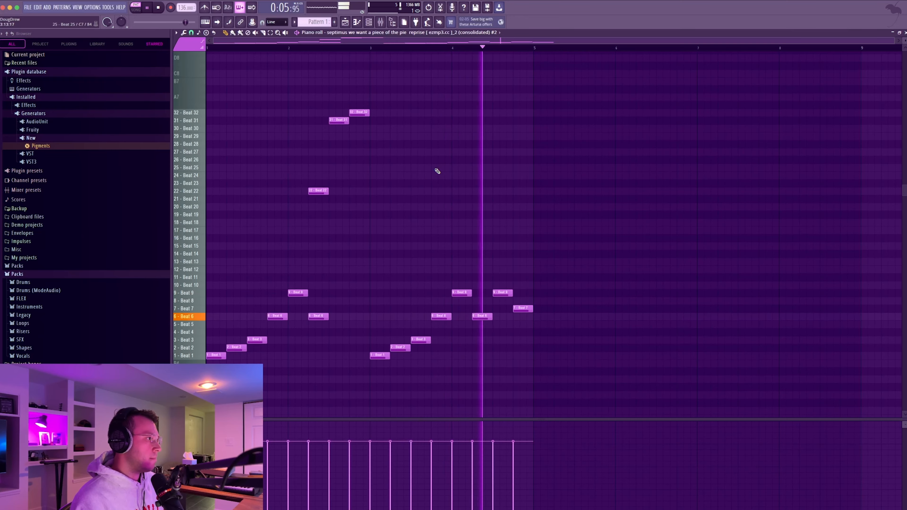
{"action": "left_click", "coordinate": [136, 9]}
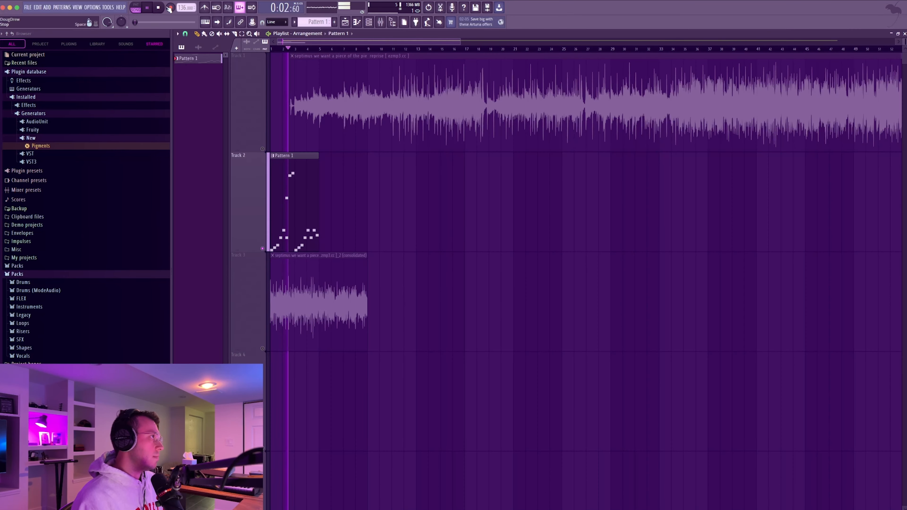
{"action": "left_click", "coordinate": [159, 8]}
Raise the project tempo to 152 BPM and listen to the chopped pattern in the playlist.
{"action": "left_click_drag", "start_coordinate": [182, 8], "coordinate": [182, 2]}
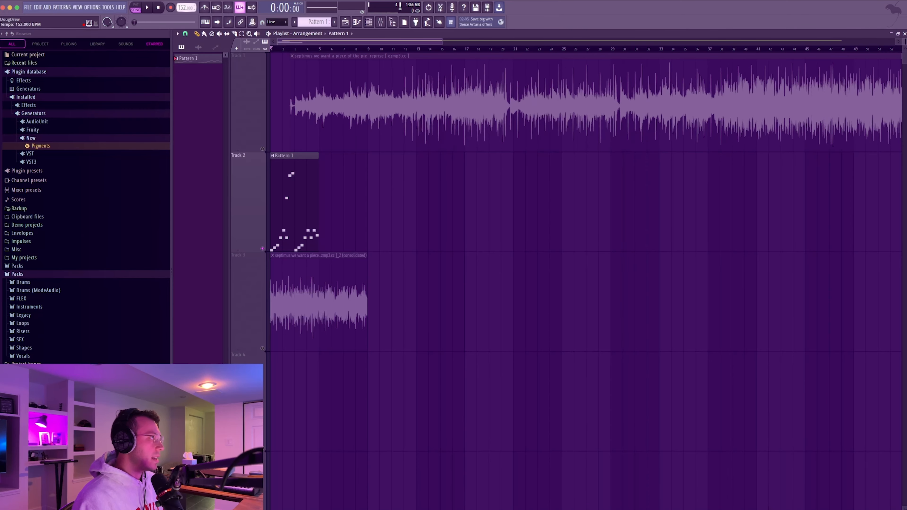
{"action": "key", "text": "space"}
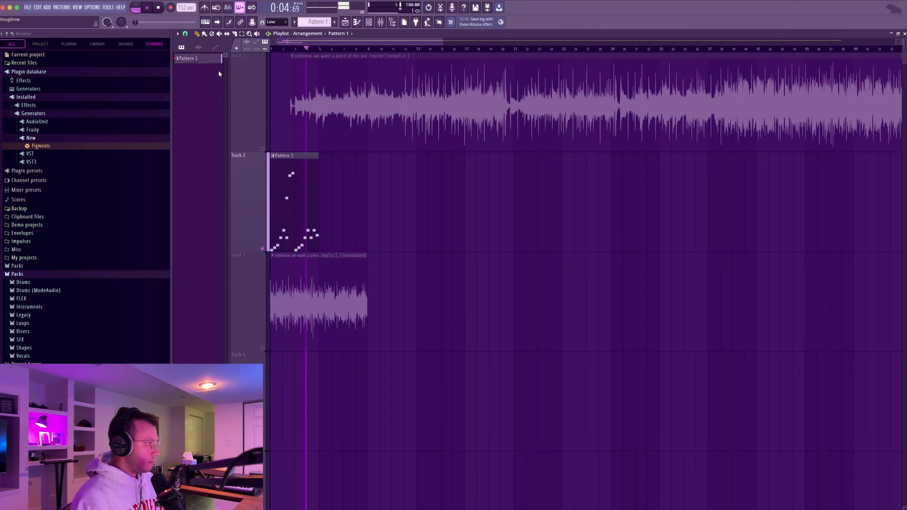
{"action": "key", "text": "space"}
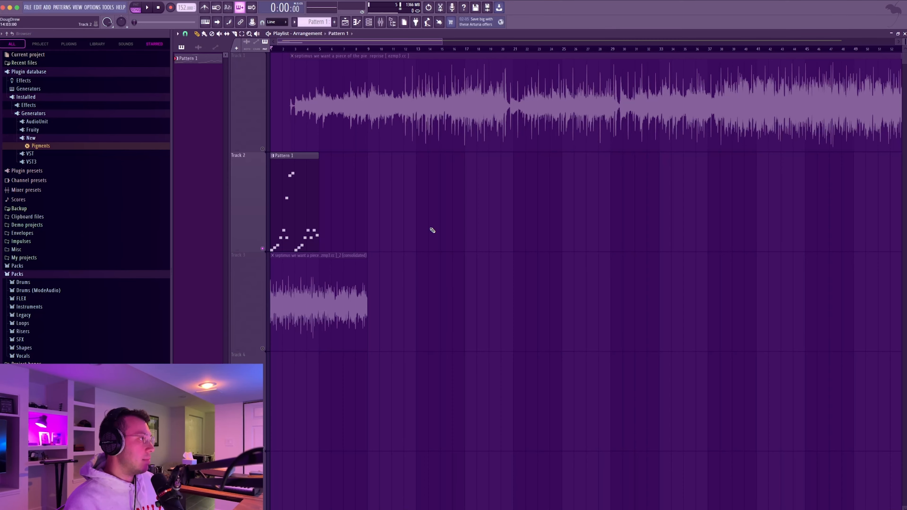
{"action": "key", "text": "space"}
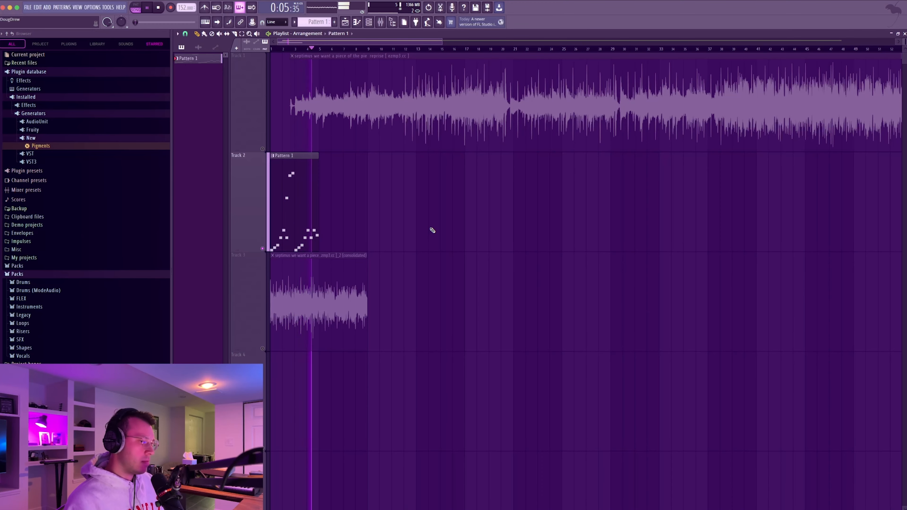
Stop the playlist playback and audition a section in Edison, trimming the selection's start to about 1:22 and shortening its end.
{"action": "key", "text": "space"}
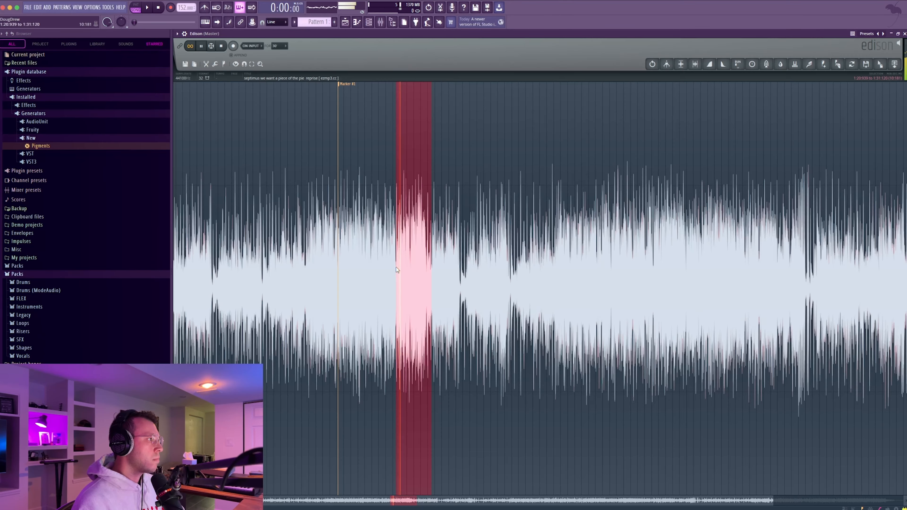
{"action": "scroll", "coordinate": [397, 267], "scroll_direction": "up", "scroll_amount": 5}
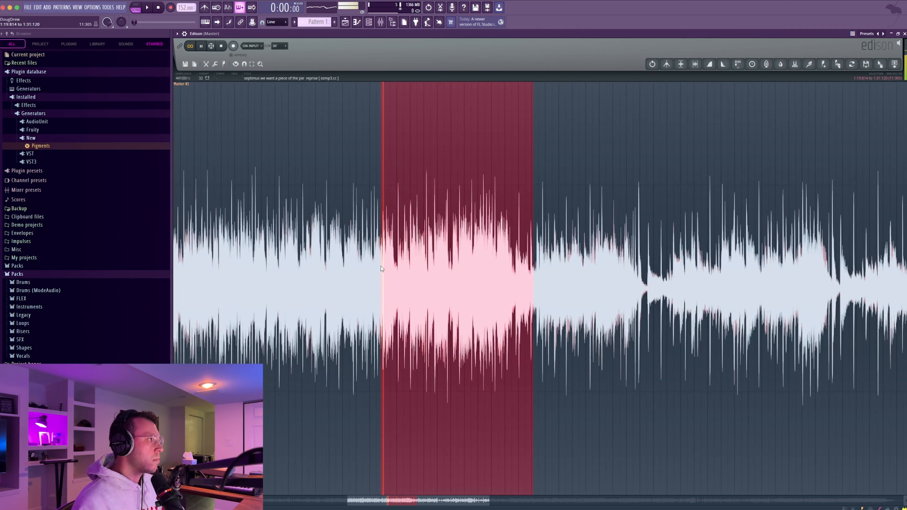
{"action": "left_click_drag", "start_coordinate": [381, 266], "coordinate": [410, 270]}
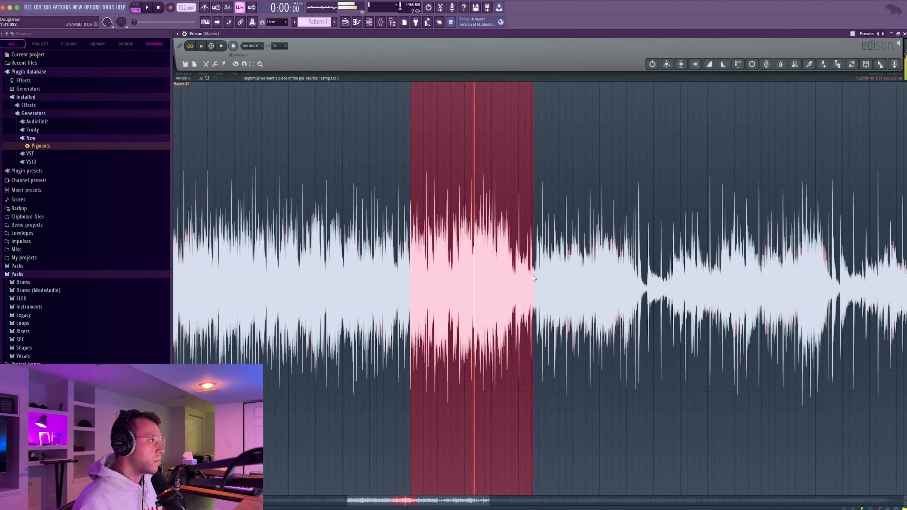
{"action": "left_click_drag", "start_coordinate": [533, 276], "coordinate": [511, 275]}
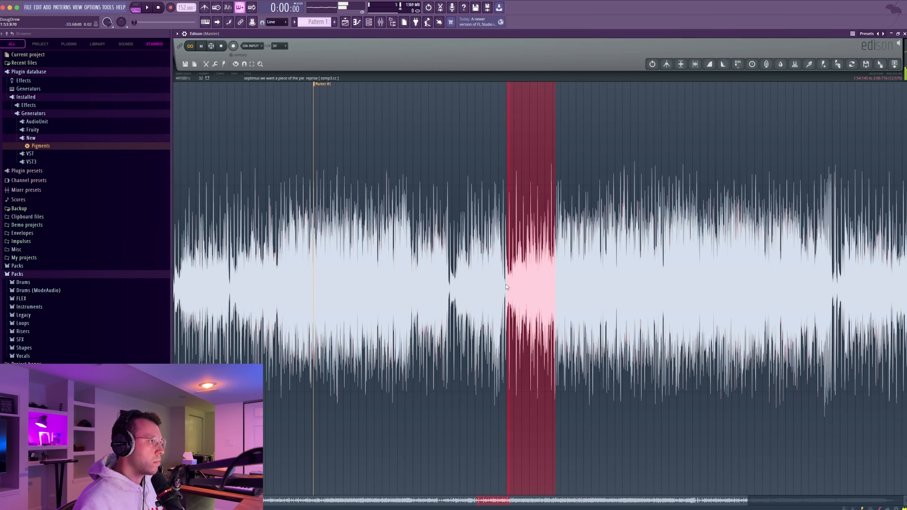
Audition the sections starting at about 1:54 and 2:32 in Edison, adjusting the edges of the selection.
{"action": "left_click", "coordinate": [506, 285]}
{"action": "scroll", "coordinate": [404, 280], "scroll_direction": "down", "scroll_amount": 2}
{"action": "scroll", "coordinate": [439, 281], "scroll_direction": "up", "scroll_amount": 3}
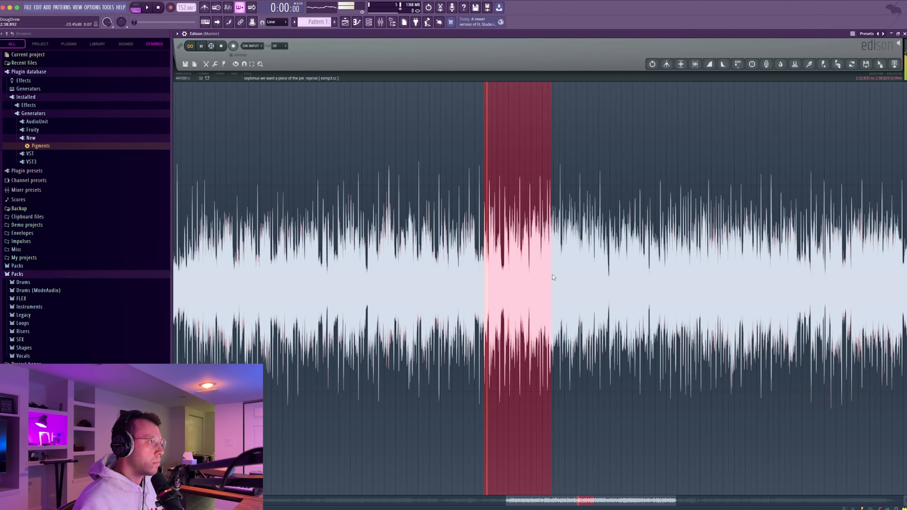
{"action": "left_click", "coordinate": [476, 266]}
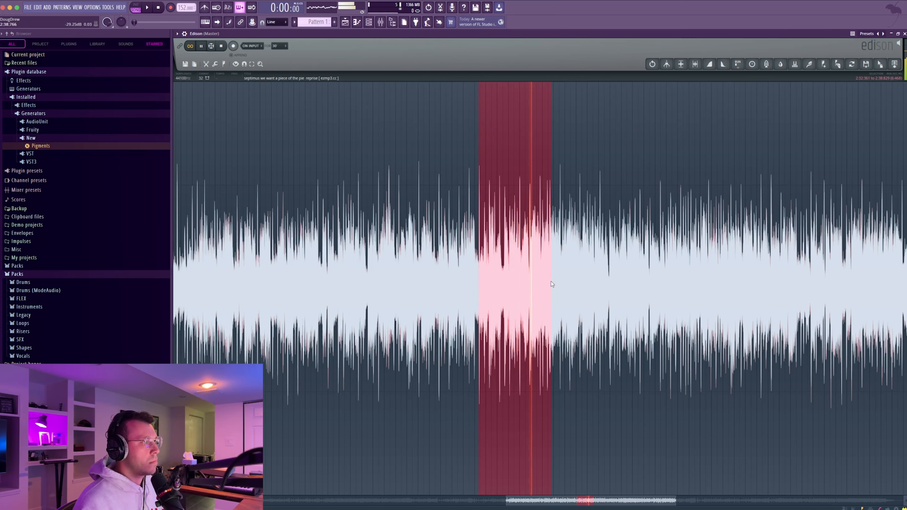
{"action": "mouse_move", "coordinate": [550, 281]}
{"action": "left_mouse_down"}
{"action": "mouse_move", "coordinate": [584, 281]}
{"action": "mouse_move", "coordinate": [564, 281]}
{"action": "left_mouse_up"}
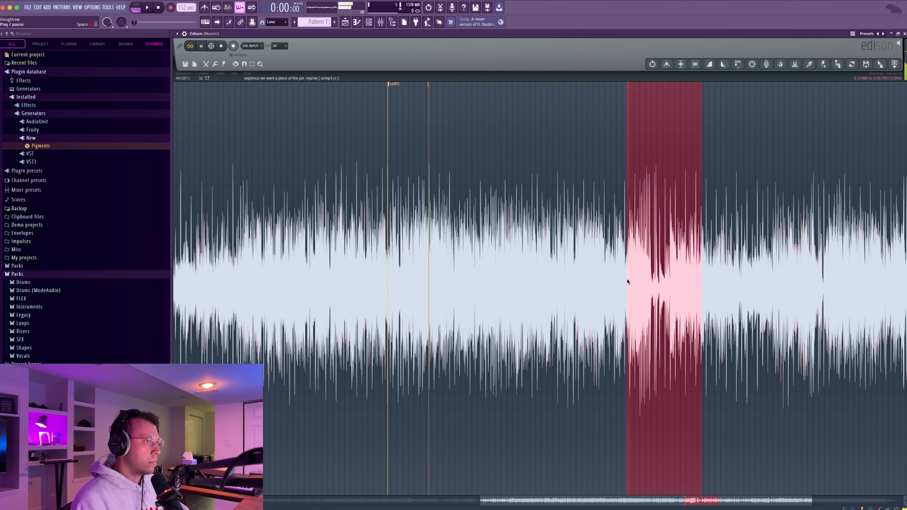
Audition the section ending at about 3:27 in Edison, fine-tuning the selection's start to about 3:14.
{"action": "left_click_drag", "start_coordinate": [628, 281], "coordinate": [626, 282]}
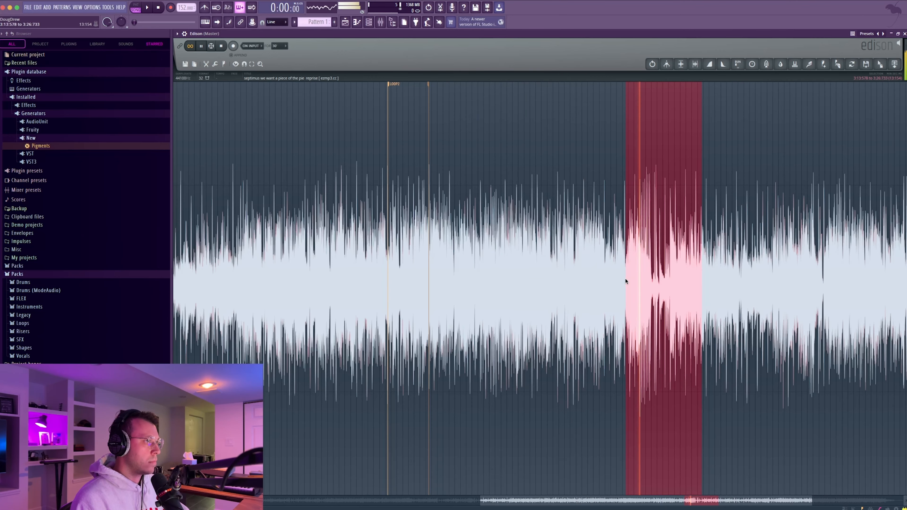
{"action": "key", "text": "space"}
{"action": "key", "text": "space"}
{"action": "key", "text": "space"}
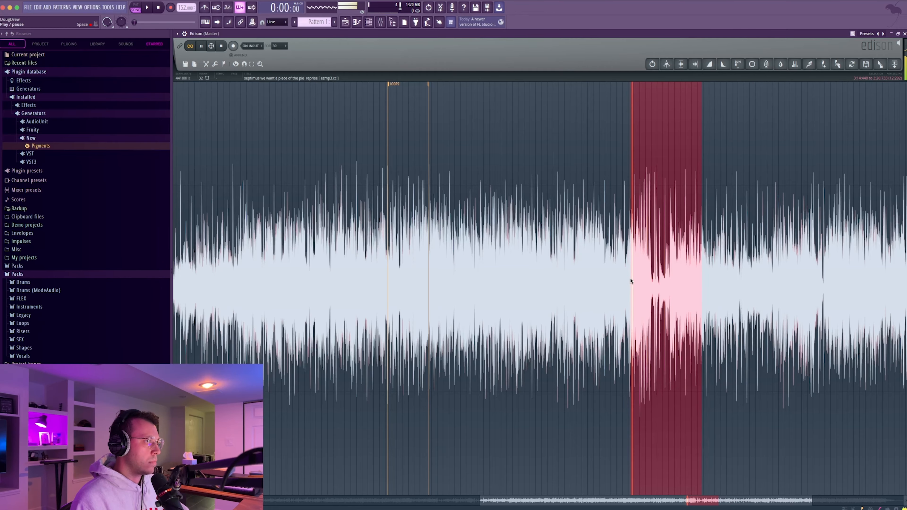
{"action": "scroll", "coordinate": [626, 282], "scroll_direction": "up", "scroll_amount": 5}
{"action": "key", "text": "space"}
{"action": "left_click_drag", "start_coordinate": [626, 281], "coordinate": [624, 282]}
{"action": "key", "text": "space"}
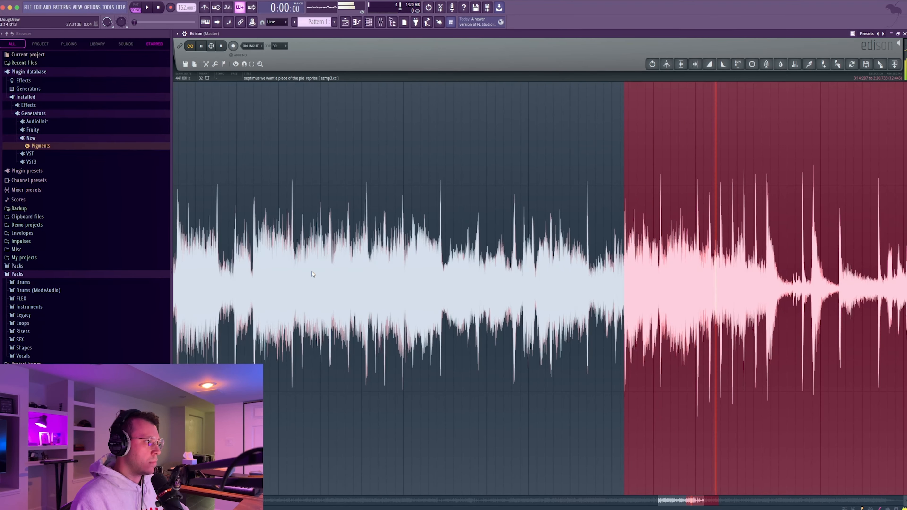
Audition separate spots in the last part of the song, after the section starting at about 3:14.
{"action": "scroll", "coordinate": [291, 278], "scroll_direction": "down", "scroll_amount": 4}
{"action": "scroll", "coordinate": [355, 281], "scroll_direction": "down", "scroll_amount": 1}
{"action": "key", "text": "space"}
{"action": "left_click", "coordinate": [589, 280]}
{"action": "key", "text": "space"}
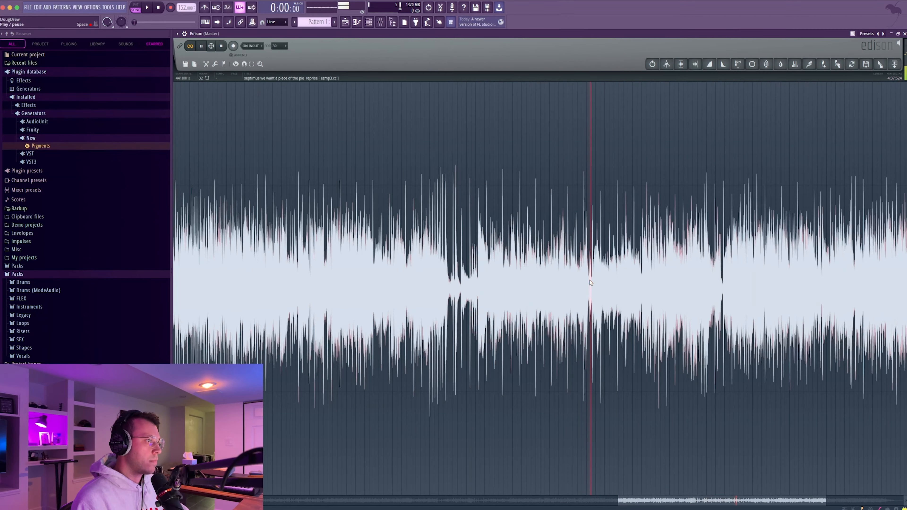
{"action": "scroll", "coordinate": [427, 283], "scroll_direction": "down", "scroll_amount": 5}
{"action": "left_click", "coordinate": [716, 281]}
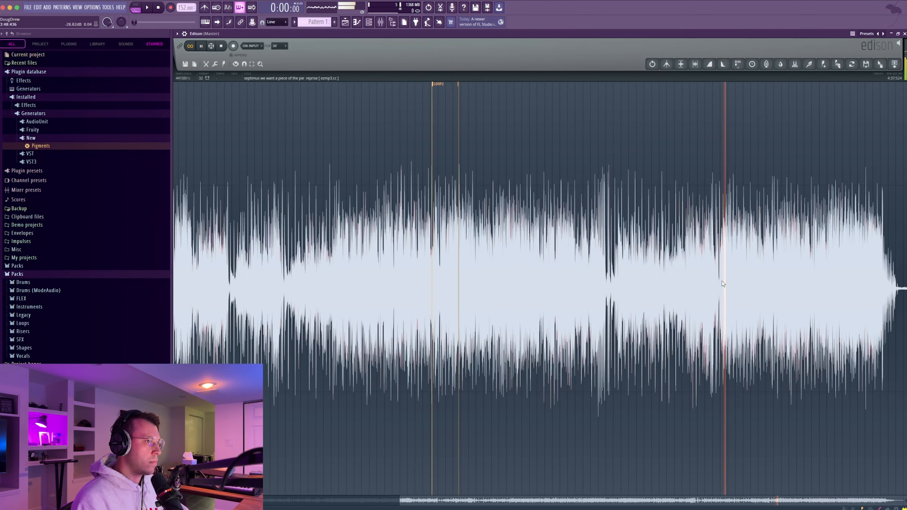
Select and audition the section from about 3:48 to 3:58 in Edison.
{"action": "scroll", "coordinate": [671, 297], "scroll_direction": "up", "scroll_amount": 4}
{"action": "scroll", "coordinate": [598, 312], "scroll_direction": "down", "scroll_amount": 1}
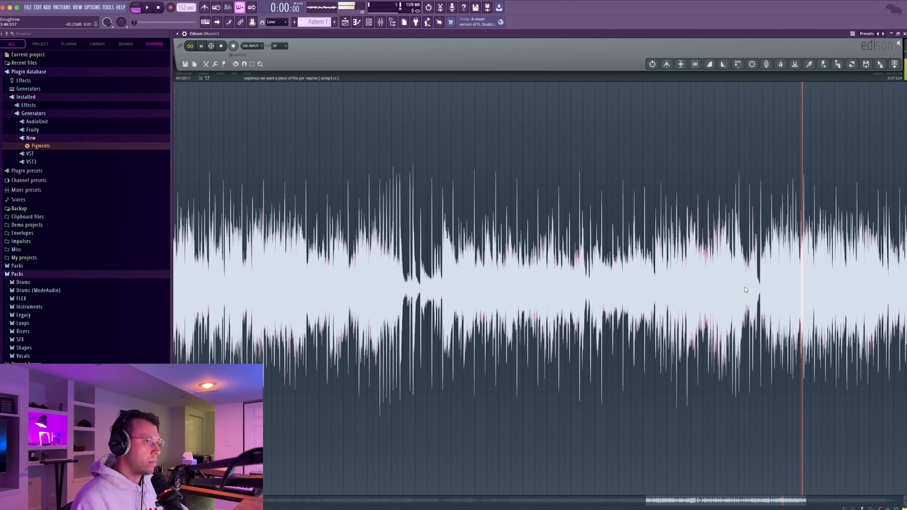
{"action": "left_click_drag", "start_coordinate": [760, 281], "coordinate": [872, 276]}
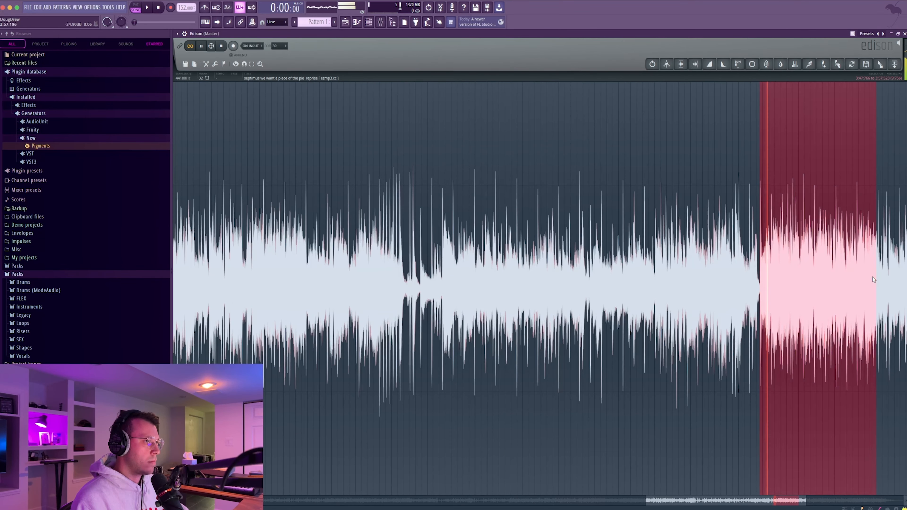
Select the loop section starting at about 4:02 in Edison and extend its end to about 4:20.
{"action": "scroll", "coordinate": [873, 277], "scroll_direction": "down", "scroll_amount": 2}
{"action": "scroll", "coordinate": [773, 278], "scroll_direction": "up", "scroll_amount": 3}
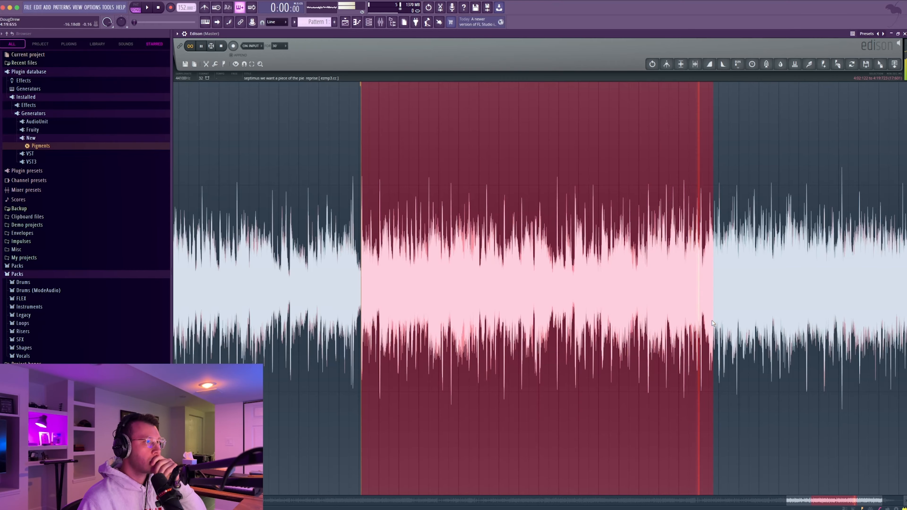
{"action": "left_click_drag", "start_coordinate": [712, 320], "coordinate": [720, 320]}
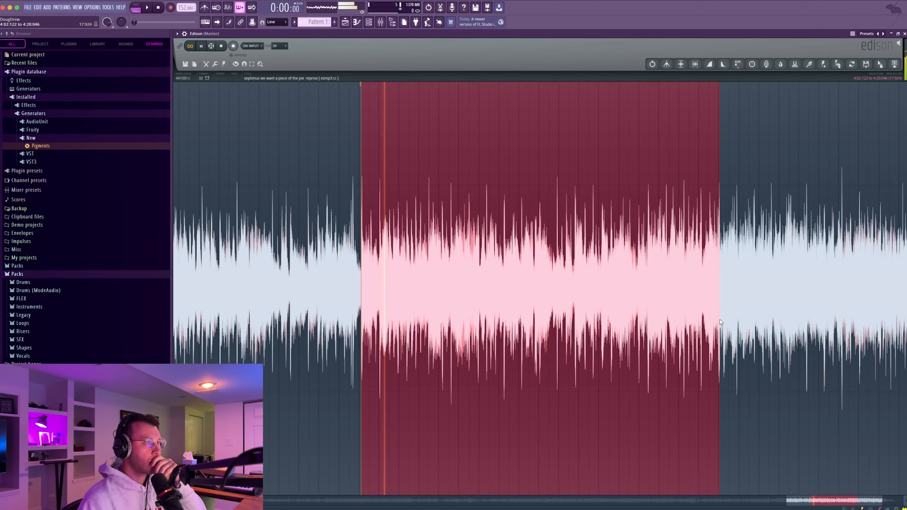
{"action": "scroll", "coordinate": [720, 320], "scroll_direction": "up", "scroll_amount": 2}
{"action": "scroll", "coordinate": [678, 294], "scroll_direction": "up", "scroll_amount": 4}
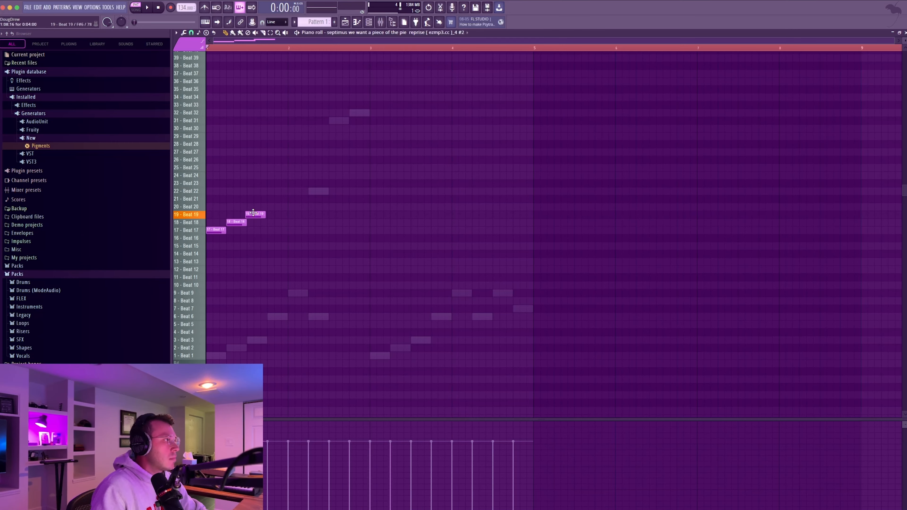
Add Beat 28, 29, 30 and 31 slices after the Beat 19 note in the piano roll, followed by a Beat 6 slice.
{"action": "left_click", "coordinate": [263, 144]}
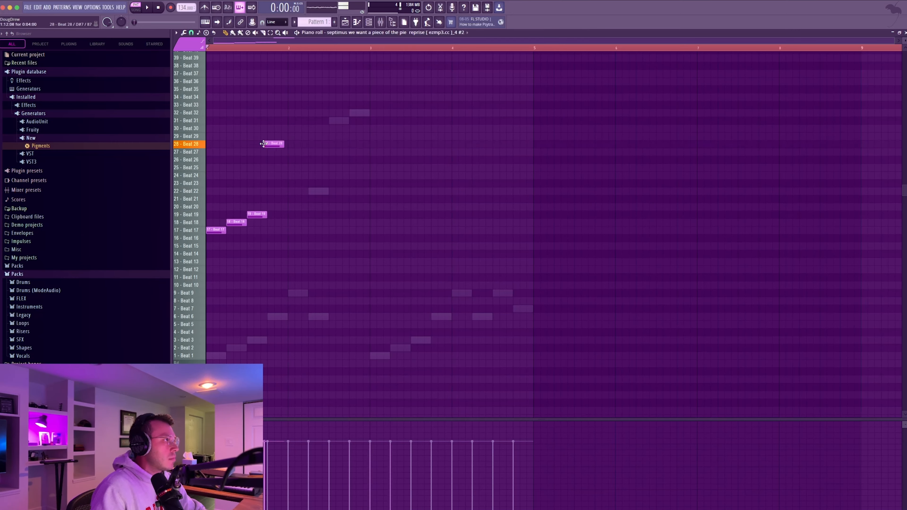
{"action": "left_click", "coordinate": [287, 136]}
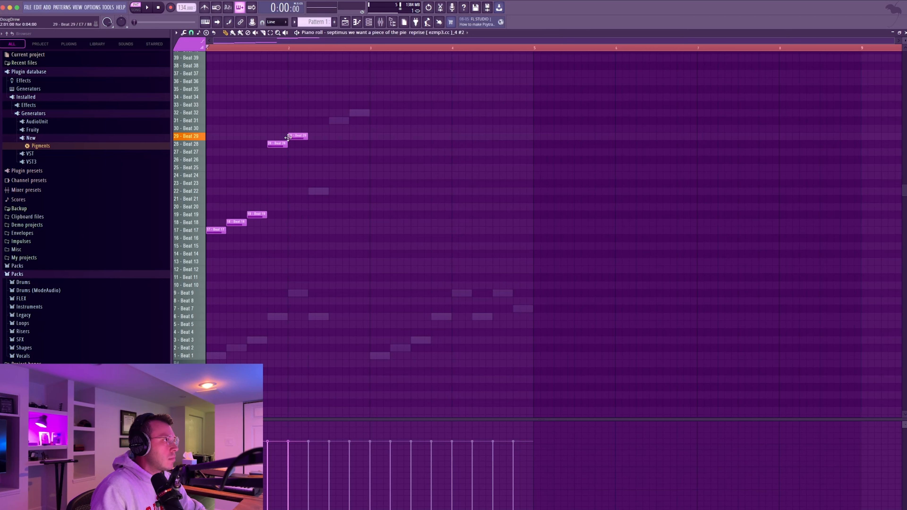
{"action": "left_click", "coordinate": [308, 128]}
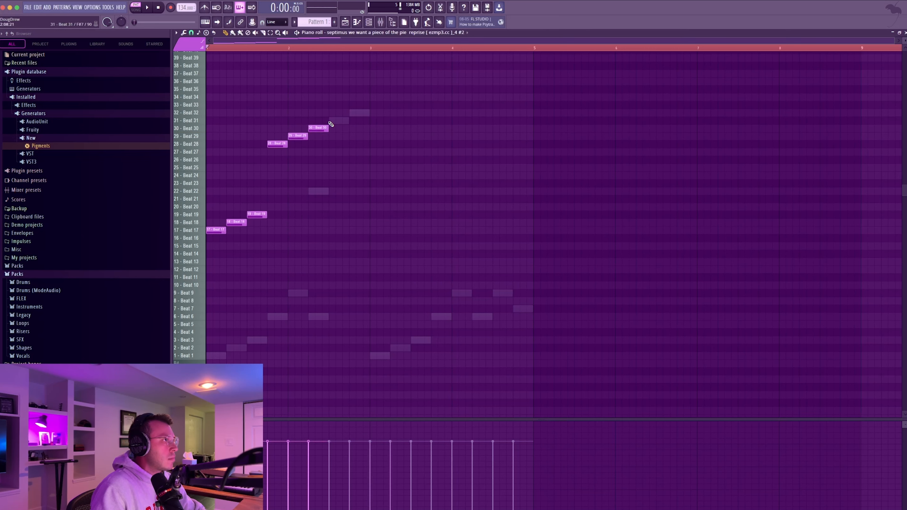
{"action": "left_click", "coordinate": [329, 120]}
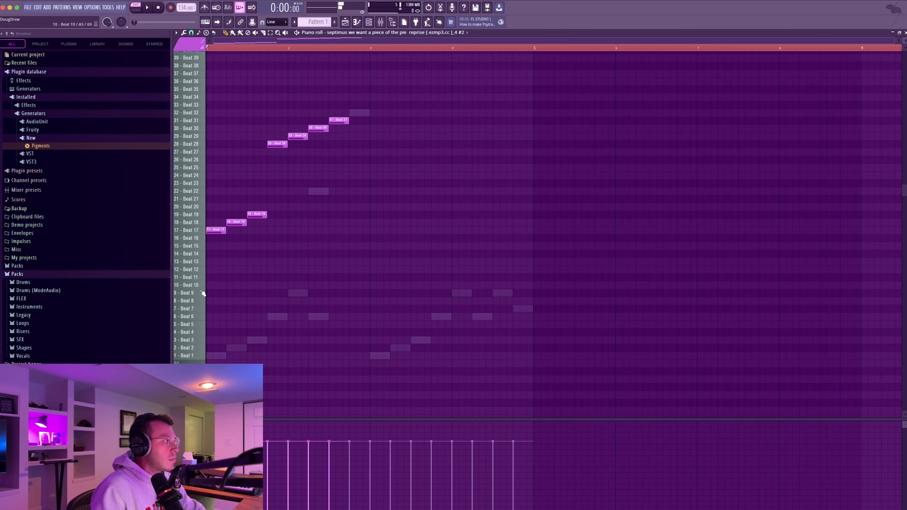
{"action": "left_click_drag", "start_coordinate": [203, 293], "coordinate": [199, 320]}
{"action": "left_click", "coordinate": [347, 316]}
Play the new slice pattern and listen to both chopped patterns arranged back to back in the playlist.
{"action": "key", "text": "space"}
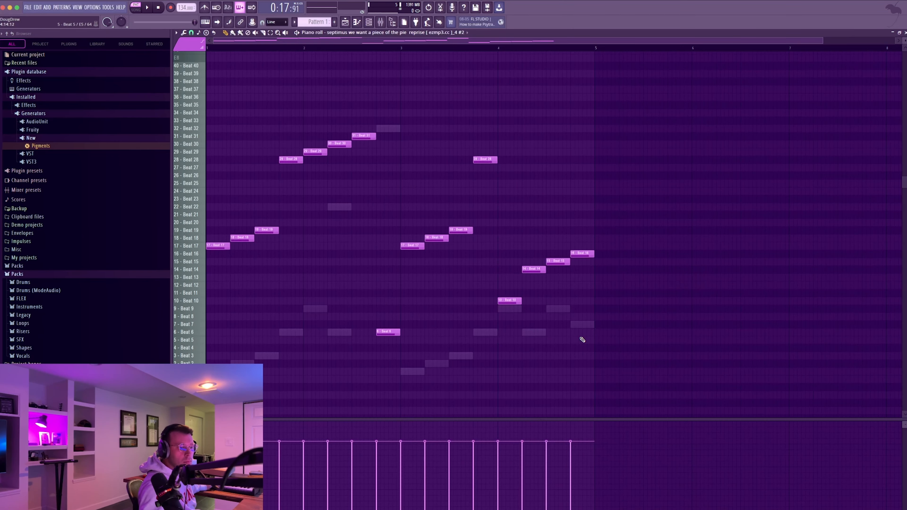
{"action": "key", "text": "space"}
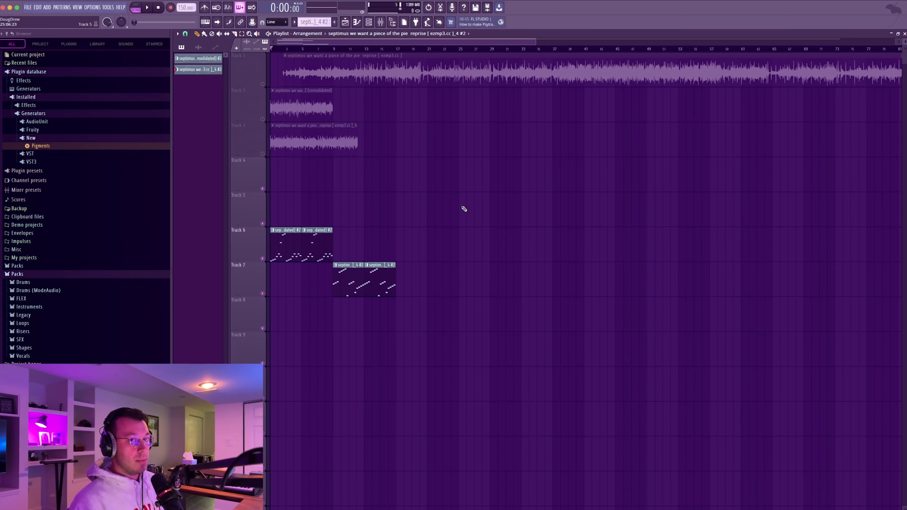
{"action": "key", "text": "space"}
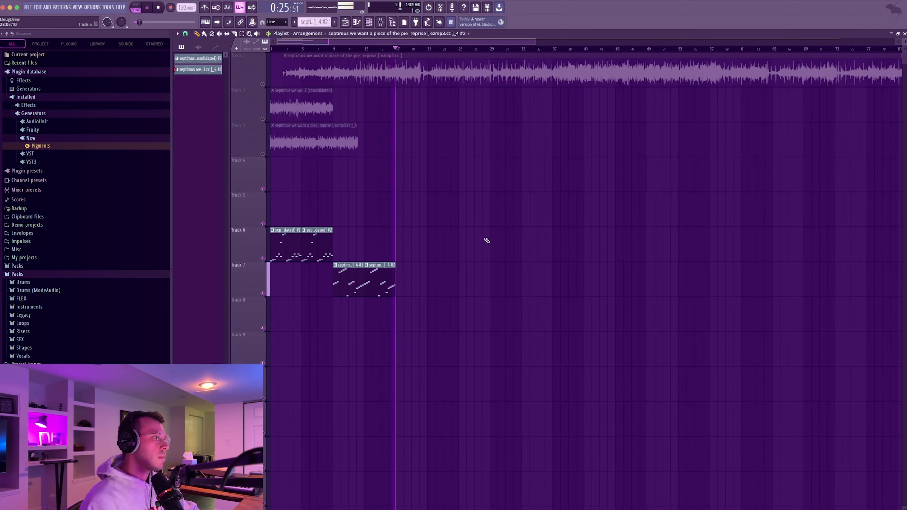
{"action": "key", "text": "space"}
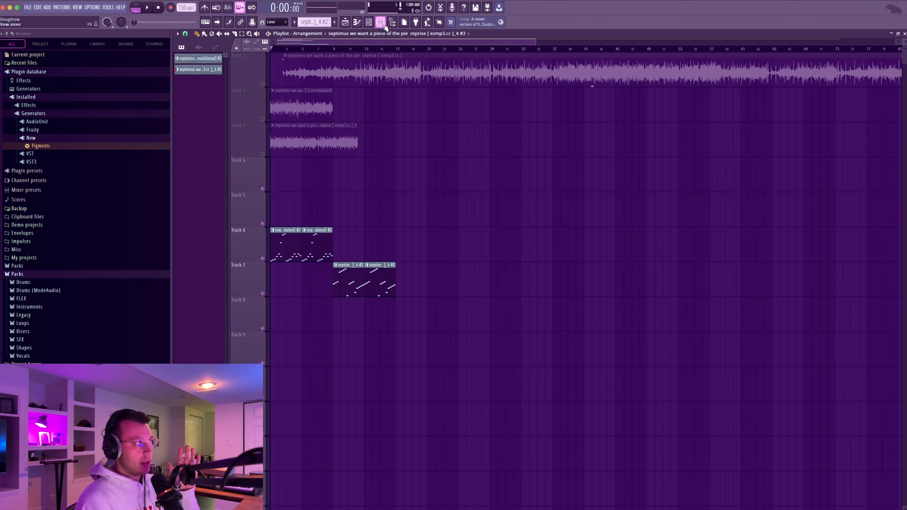
Switch Fruity Delay 2 on the first chopped sample's mixer track to a ping-pong preset and close its window.
{"action": "left_click", "coordinate": [382, 24]}
{"action": "left_click_drag", "start_coordinate": [328, 126], "coordinate": [385, 125]}
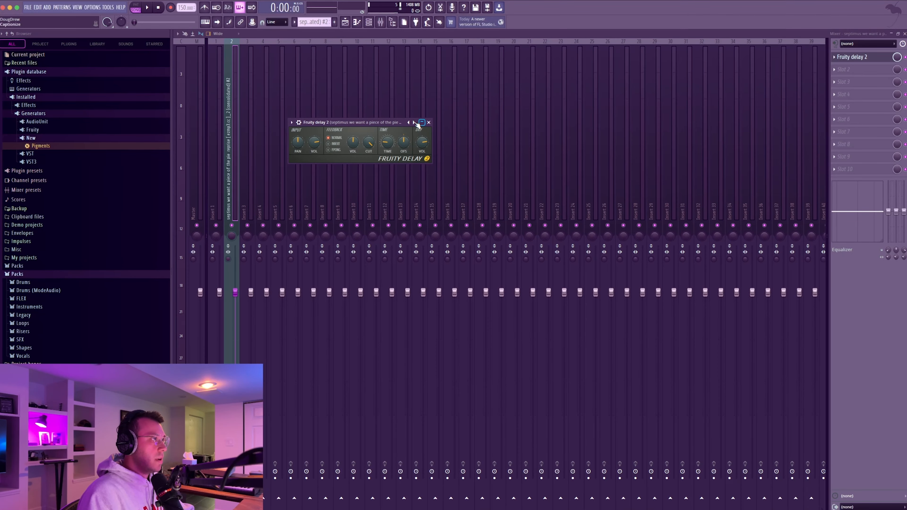
{"action": "right_click", "coordinate": [415, 123]}
{"action": "left_click", "coordinate": [430, 160]}
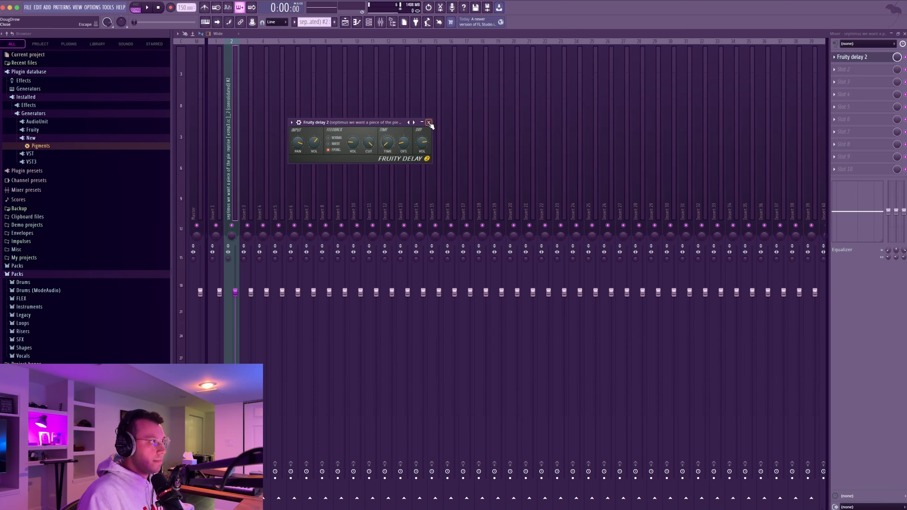
{"action": "left_click", "coordinate": [429, 123]}
Add Fruity Reeverb 2 after the delay on the sample's mixer track and listen to its effect.
{"action": "left_click", "coordinate": [836, 73]}
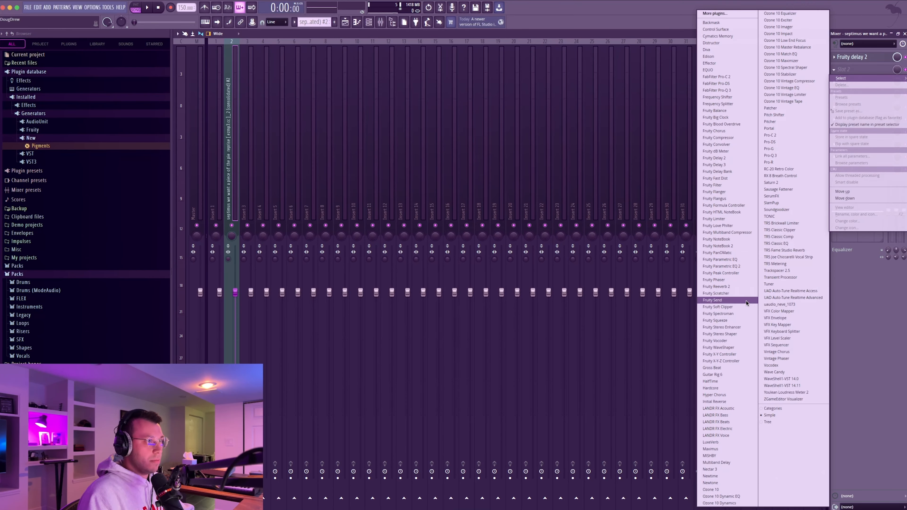
{"action": "left_click", "coordinate": [718, 286]}
{"action": "key", "text": "space"}
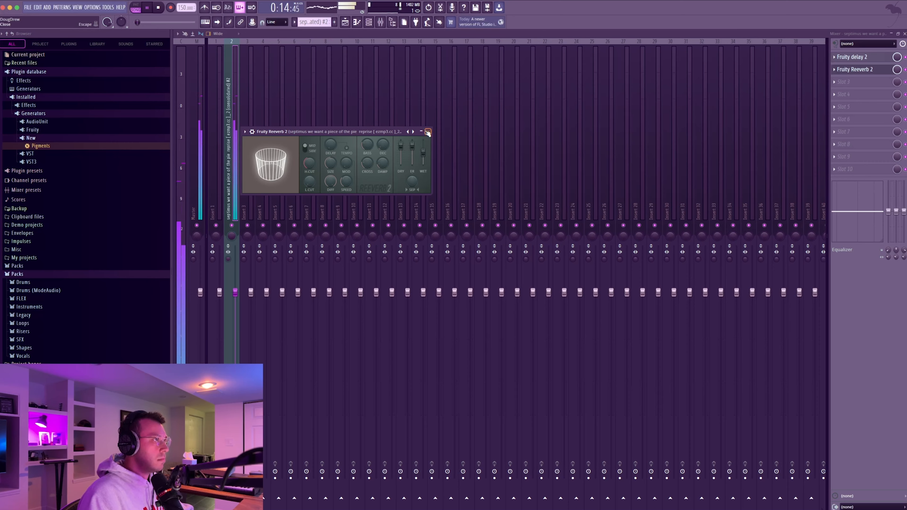
{"action": "left_click", "coordinate": [421, 132]}
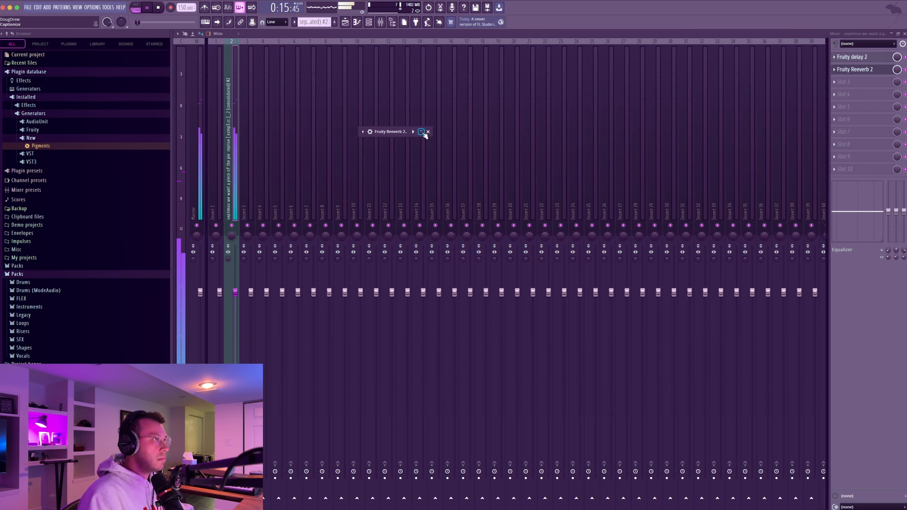
{"action": "left_click", "coordinate": [422, 132]}
{"action": "left_click", "coordinate": [428, 132]}
{"action": "key", "text": "space"}
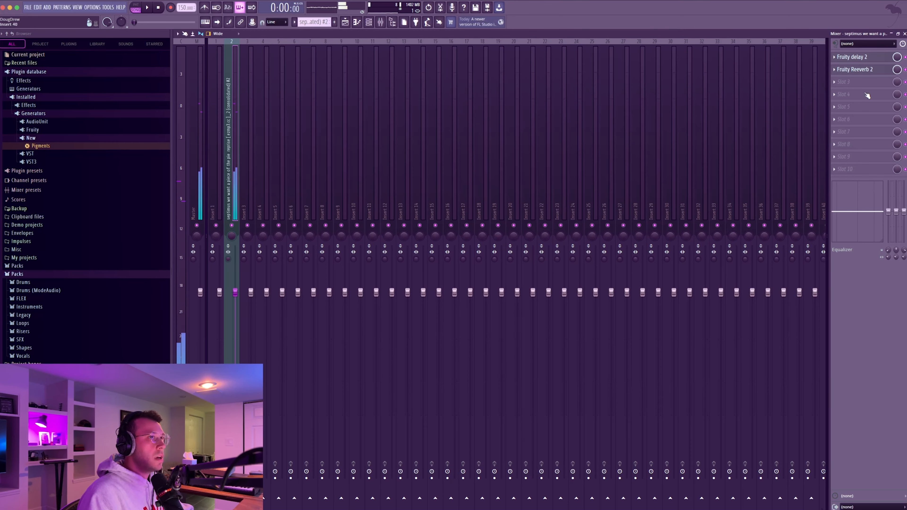
Add Fruity Parametric EQ 2 after the reverb, high-pass the lows with band 1, and slightly boost the highs with band 7.
{"action": "left_click", "coordinate": [835, 83]}
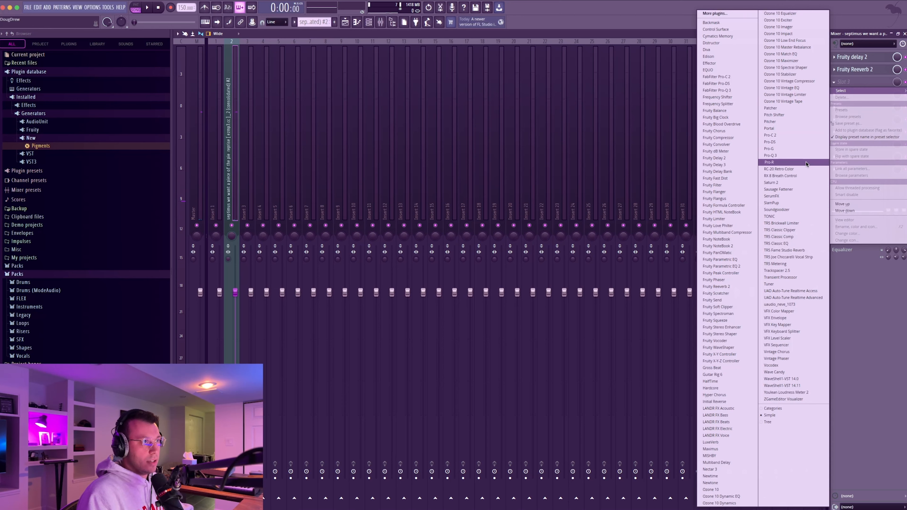
{"action": "left_click", "coordinate": [721, 266]}
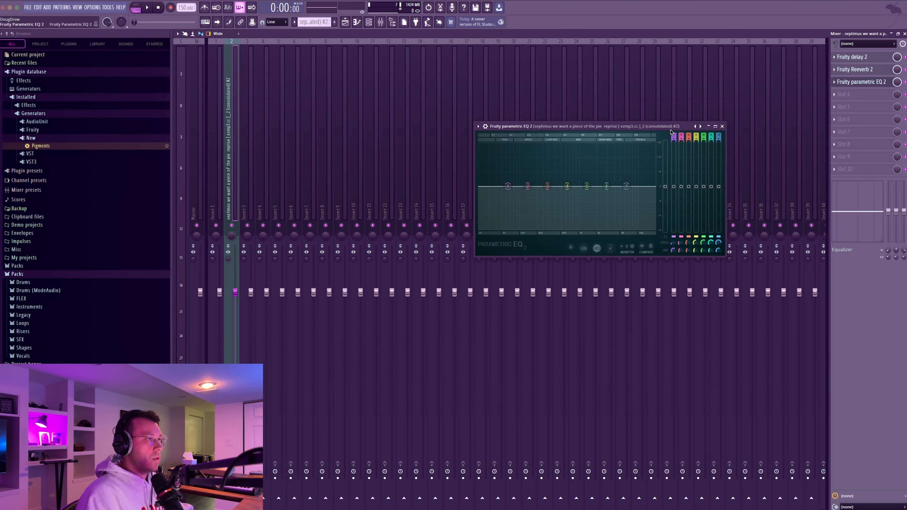
{"action": "left_click_drag", "start_coordinate": [508, 187], "coordinate": [513, 224]}
{"action": "scroll", "coordinate": [514, 231], "scroll_direction": "up", "scroll_amount": 4}
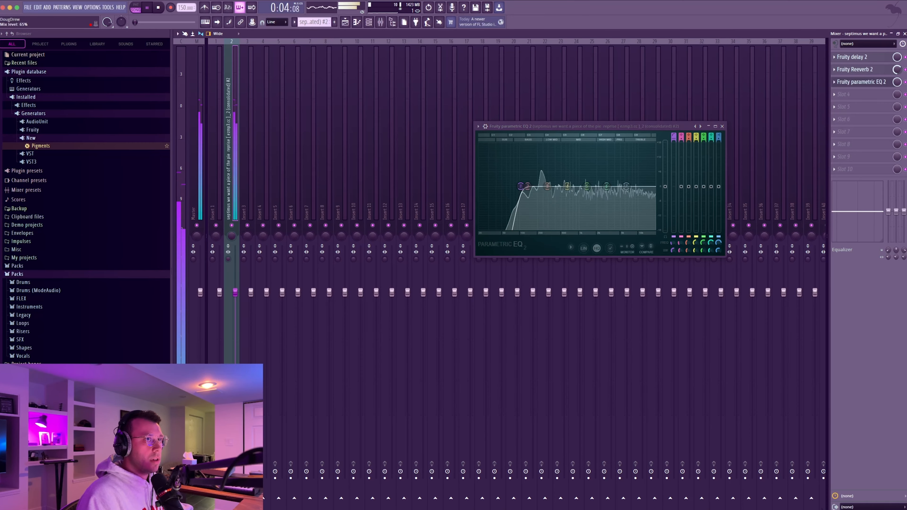
{"action": "left_click_drag", "start_coordinate": [627, 187], "coordinate": [630, 180]}
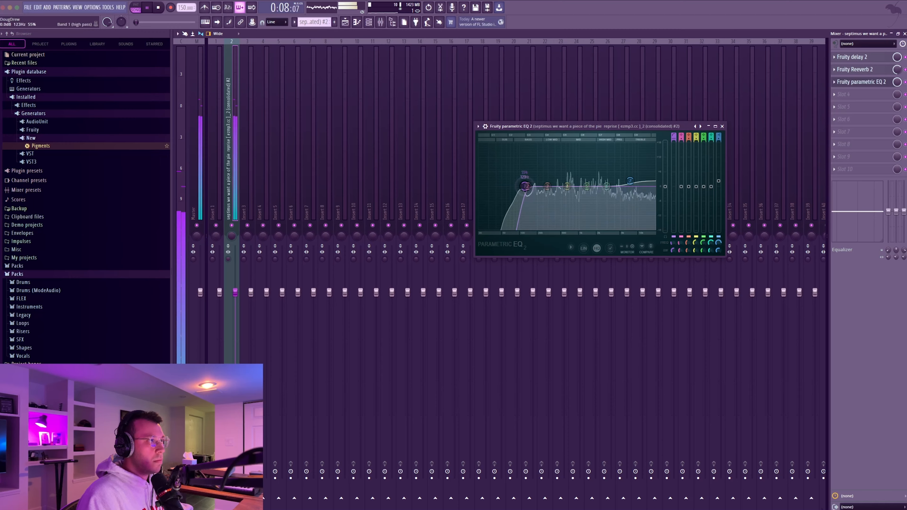
Nudge band 1's high-pass cutoff slightly higher in the sample's parametric EQ and listen to the result.
{"action": "left_click_drag", "start_coordinate": [525, 185], "coordinate": [527, 186]}
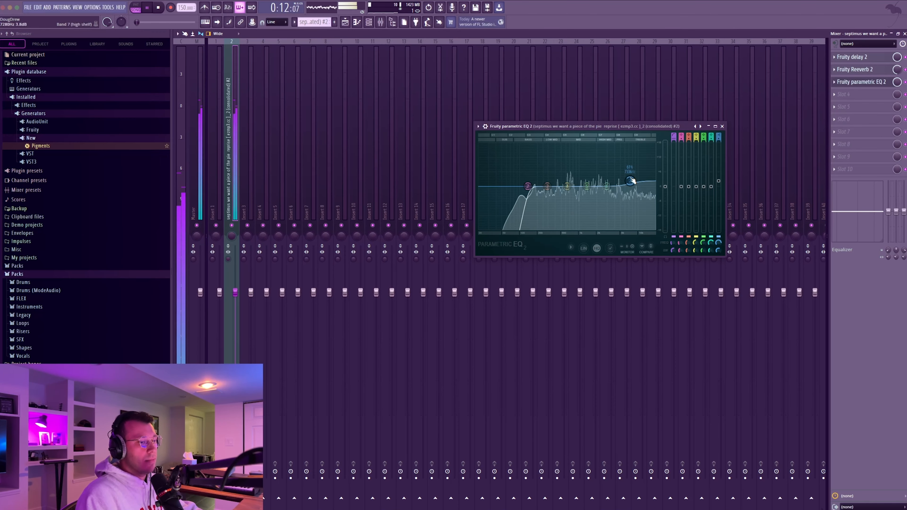
{"action": "key", "text": "space"}
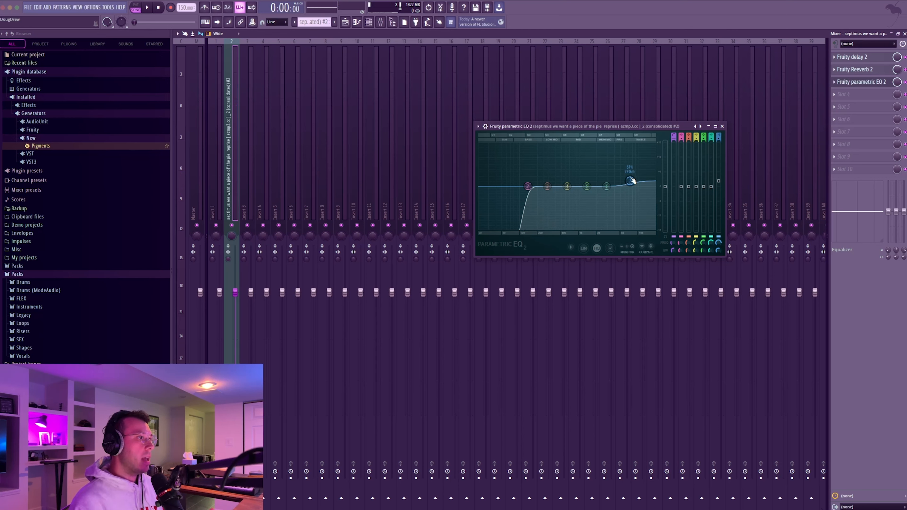
{"action": "key", "text": "space"}
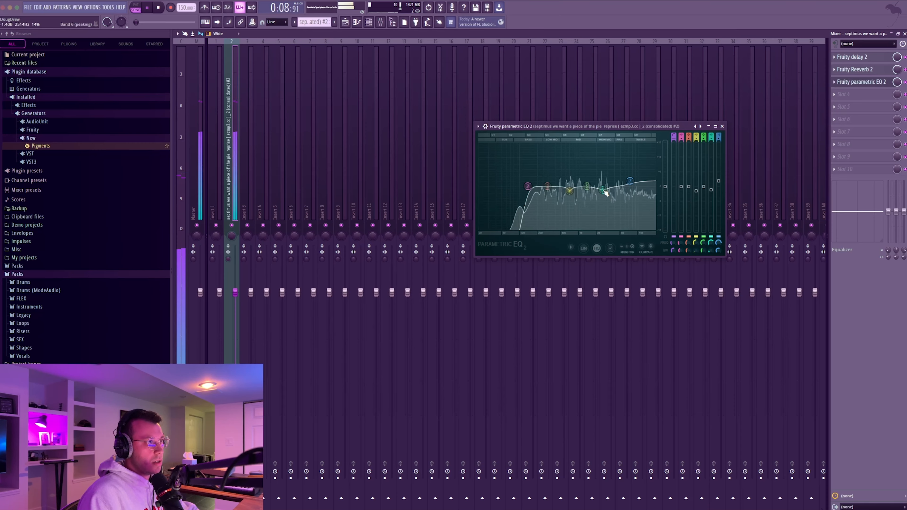
Shape the sample's EQ with gentle dips on bands 3, 4 and 6 during playback, and close its window.
{"action": "left_click", "coordinate": [547, 187]}
{"action": "left_click_drag", "start_coordinate": [547, 188], "coordinate": [545, 193]}
{"action": "scroll", "coordinate": [546, 193], "scroll_direction": "up", "scroll_amount": 3}
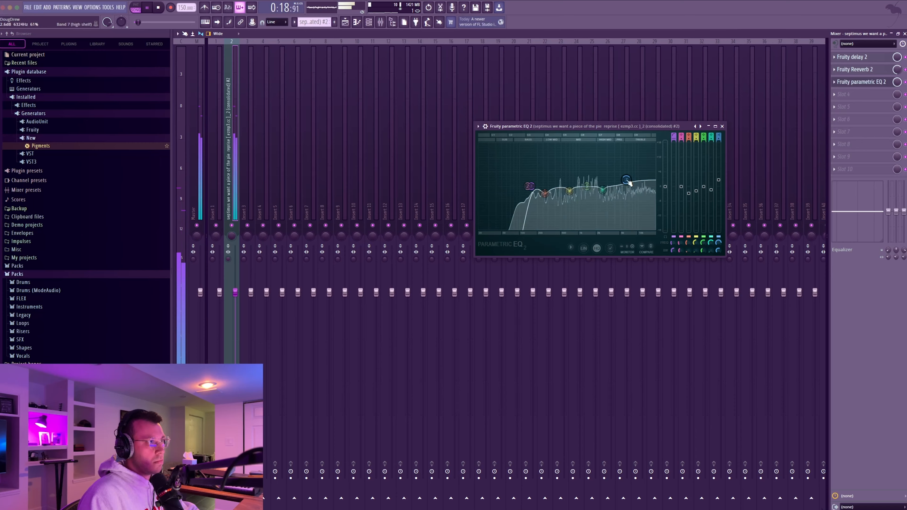
{"action": "scroll", "coordinate": [527, 186], "scroll_direction": "up", "scroll_amount": 5}
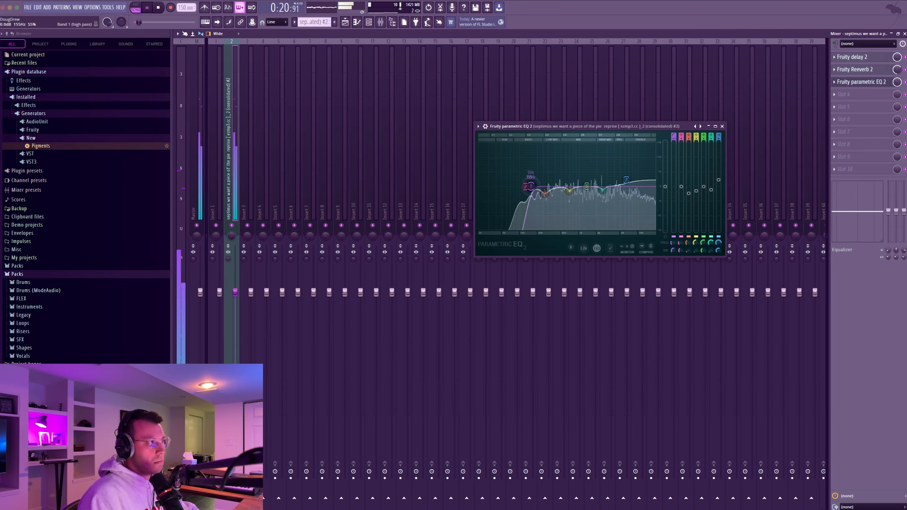
{"action": "left_click", "coordinate": [722, 127]}
{"action": "key", "text": "space"}
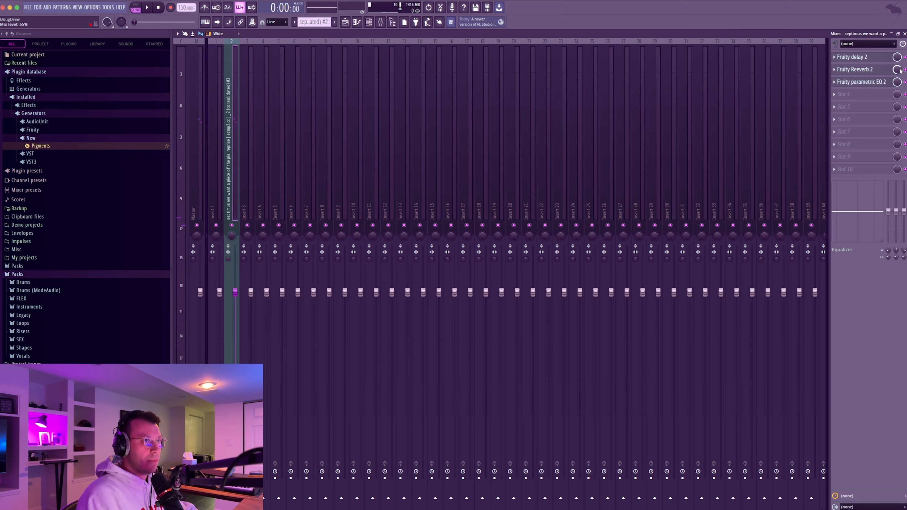
Add a second Fruity Parametric EQ 2 in slot 4 of the sample's track and load a preset that isolates the midrange.
{"action": "key", "text": "space"}
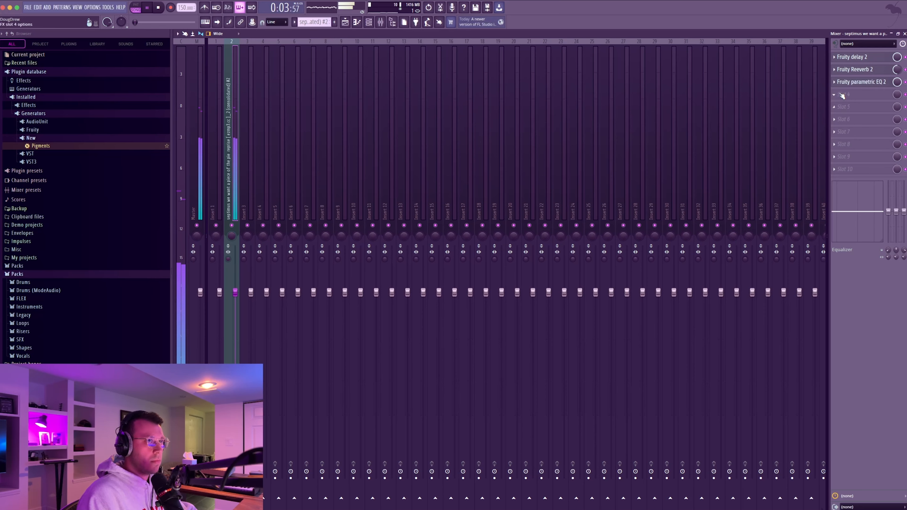
{"action": "key", "text": "space"}
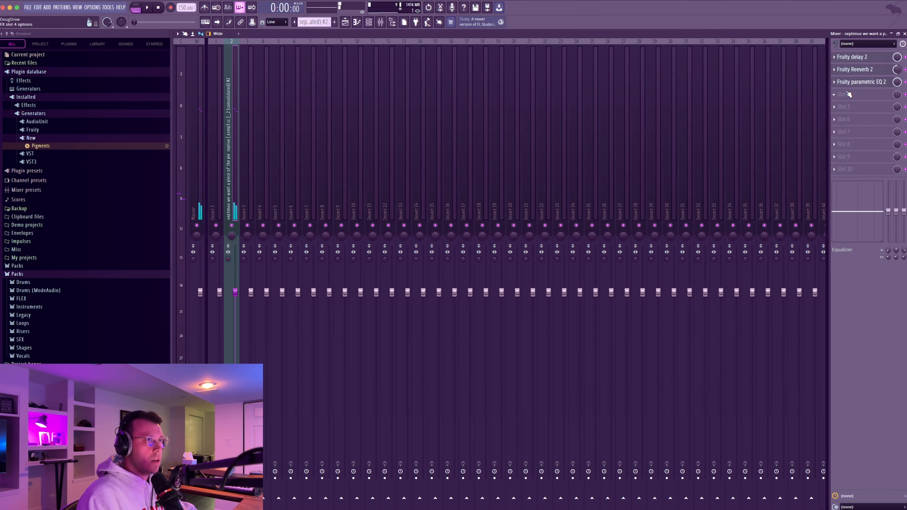
{"action": "left_click", "coordinate": [856, 94]}
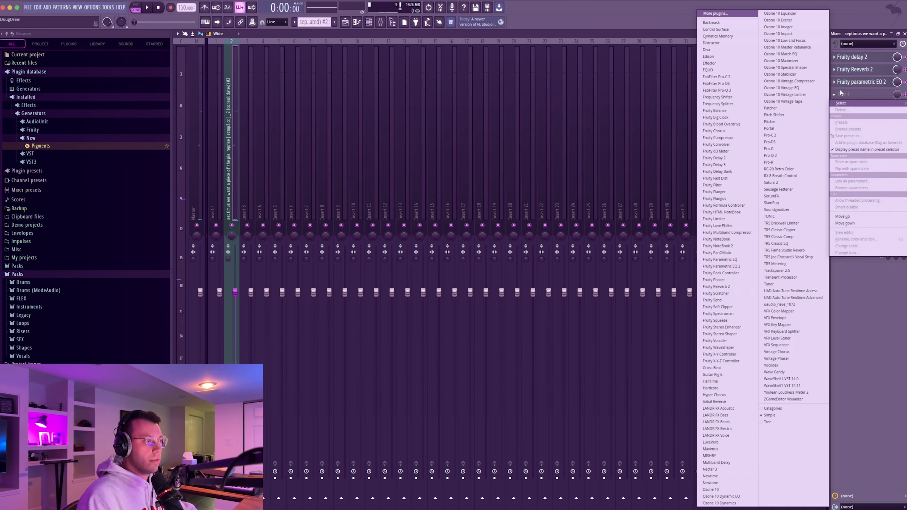
{"action": "left_click", "coordinate": [728, 266]}
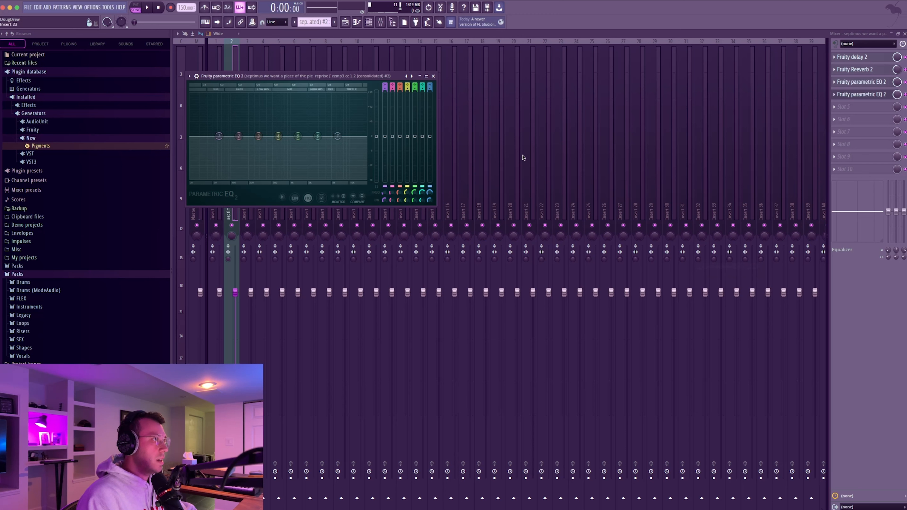
{"action": "right_click", "coordinate": [408, 78]}
{"action": "left_click", "coordinate": [427, 157]}
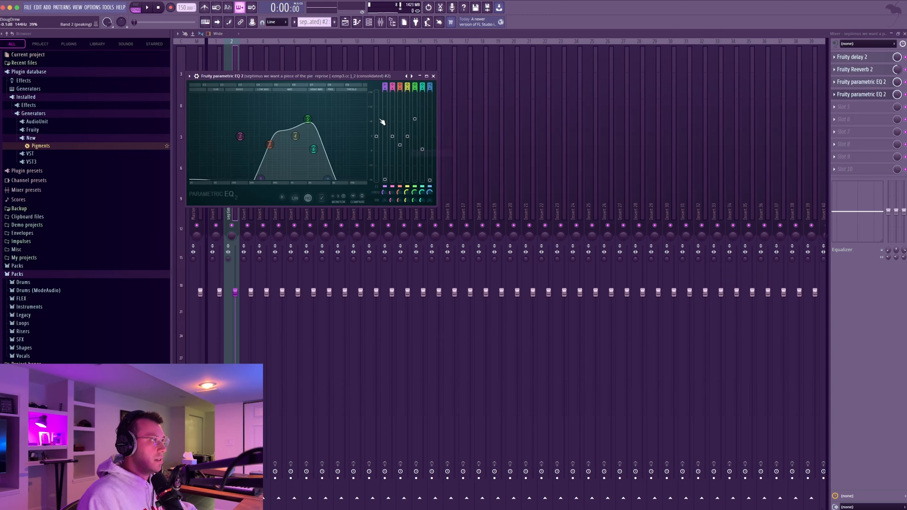
{"action": "left_click", "coordinate": [416, 83]}
{"action": "left_click", "coordinate": [430, 132]}
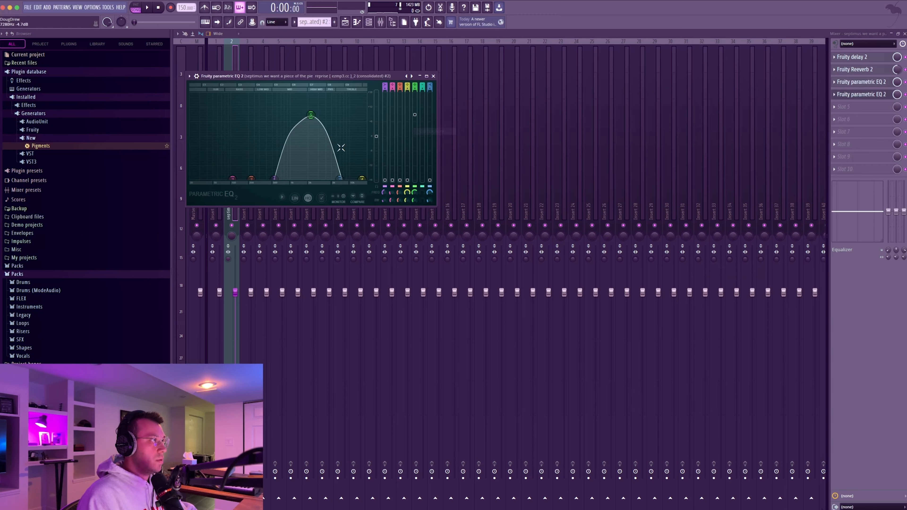
Sweep the second parametric EQ's mix level up to 100% during playback and bring it down to about 11%.
{"action": "key", "text": "space"}
{"action": "left_click_drag", "start_coordinate": [896, 98], "coordinate": [895, 131]}
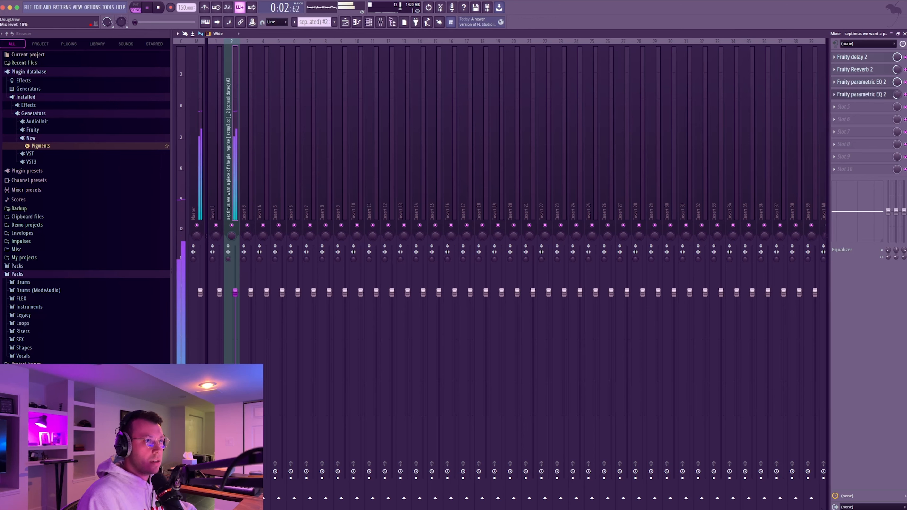
{"action": "left_click_drag", "start_coordinate": [896, 95], "coordinate": [897, 67]}
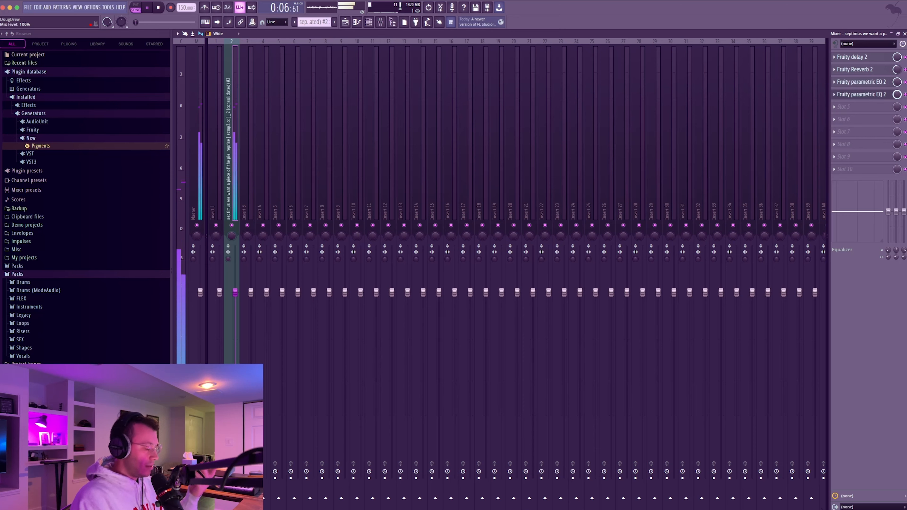
{"action": "left_click_drag", "start_coordinate": [897, 94], "coordinate": [897, 126]}
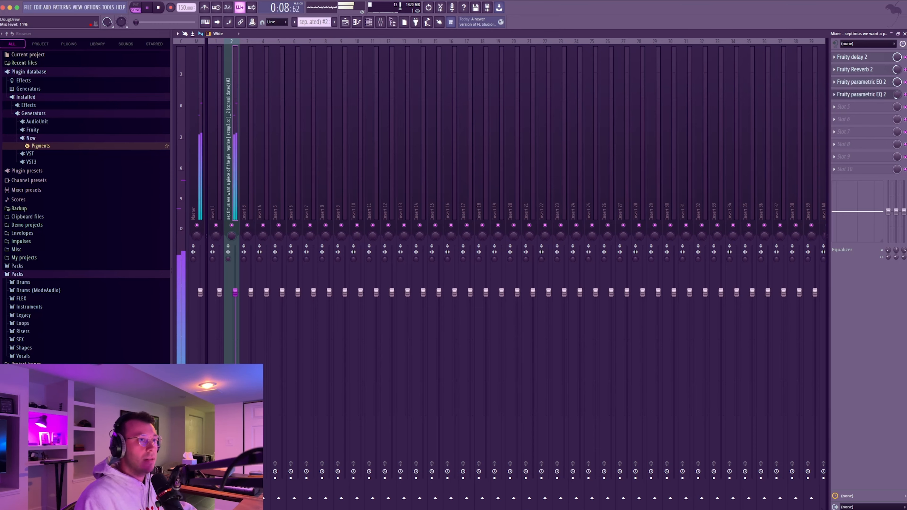
{"action": "key", "text": "space"}
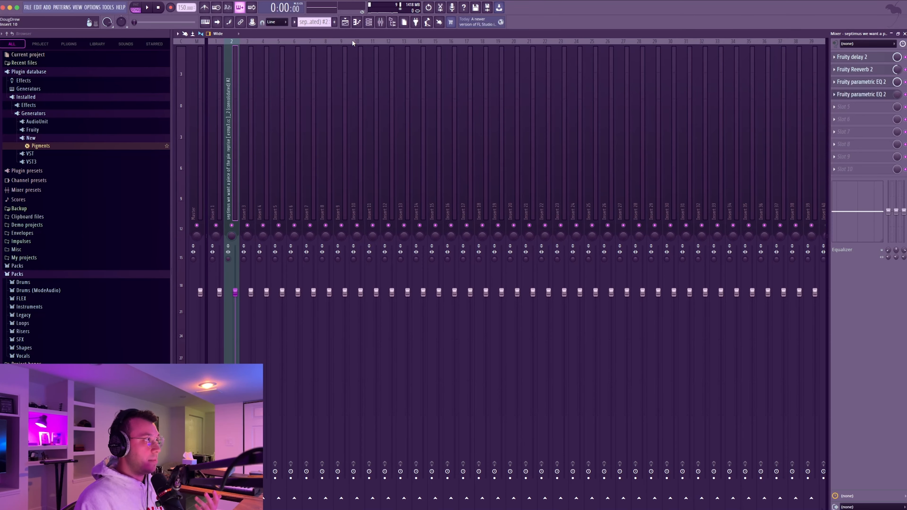
Lower the velocity of every second LEE HH hi-hat note in Pattern 3 to about 50%.
{"action": "left_click", "coordinate": [350, 25]}
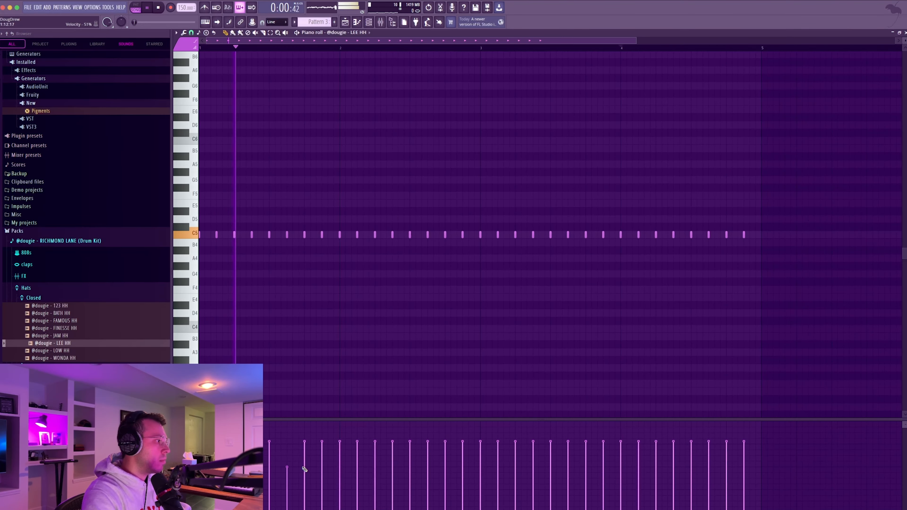
{"action": "left_click", "coordinate": [322, 467]}
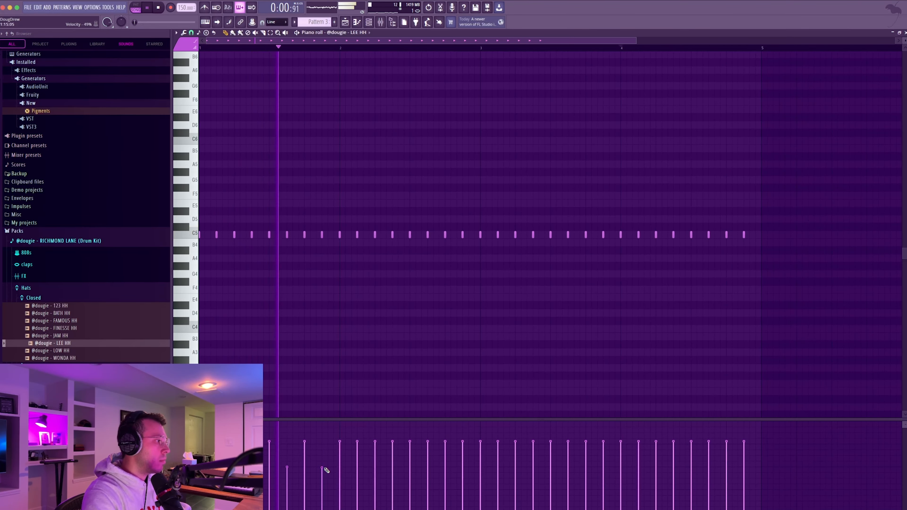
{"action": "left_click", "coordinate": [357, 467]}
{"action": "left_click", "coordinate": [393, 467]}
{"action": "left_click", "coordinate": [428, 467]}
{"action": "left_click", "coordinate": [462, 468]}
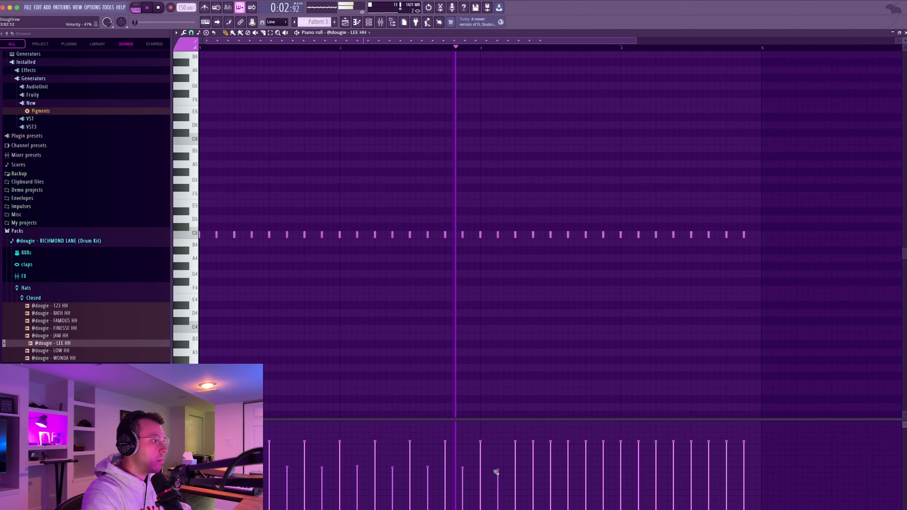
{"action": "left_click", "coordinate": [497, 469]}
{"action": "left_click", "coordinate": [533, 468]}
{"action": "left_click", "coordinate": [568, 465]}
{"action": "key", "text": "space"}
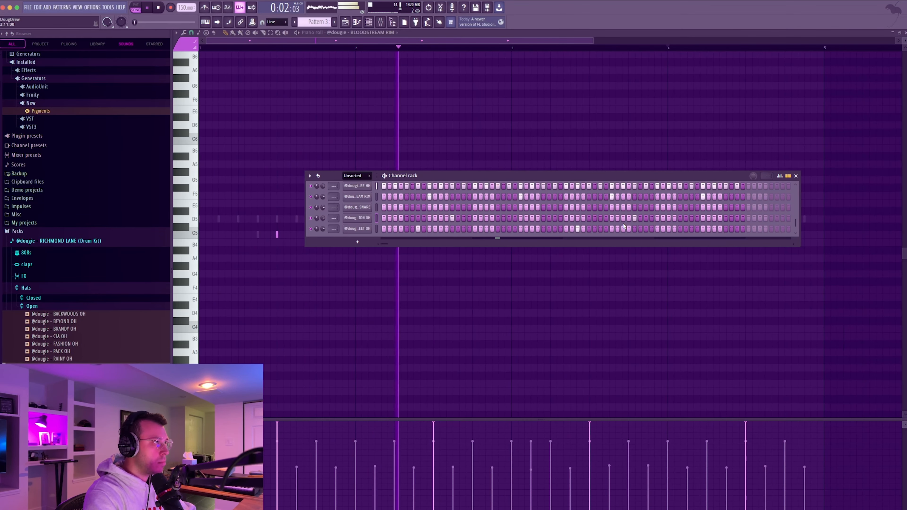
Add a SWEET OH open hat on step 7 of bar 3 and remove the misplaced hits just before it.
{"action": "left_click", "coordinate": [594, 230]}
{"action": "left_click", "coordinate": [600, 229]}
{"action": "right_click", "coordinate": [595, 229]}
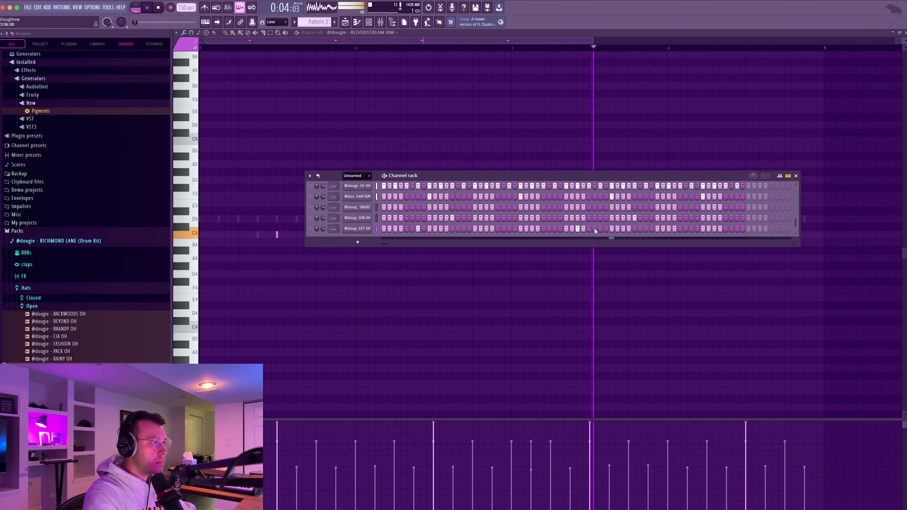
{"action": "right_click", "coordinate": [578, 229]}
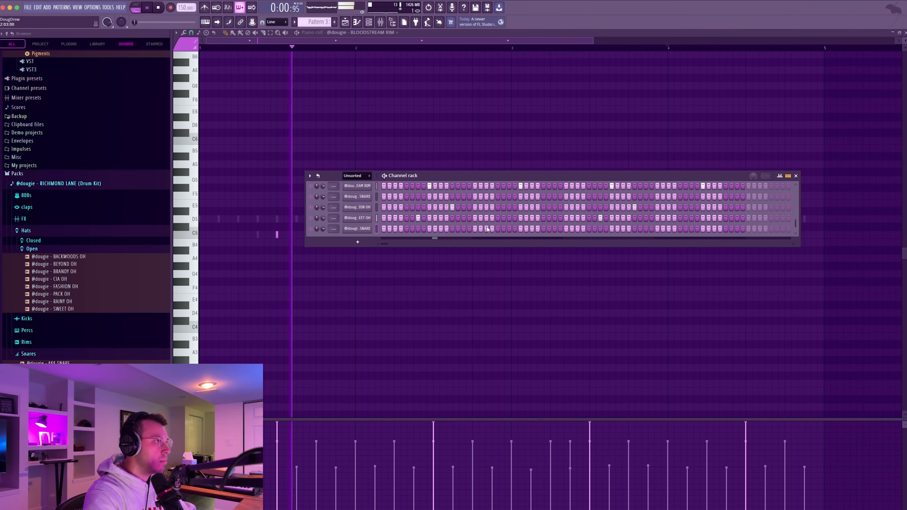
Program the last snare channel with hits on step 15 of bars 1 to 3 and step 3 of bars 2 and 4.
{"action": "left_click", "coordinate": [486, 228]}
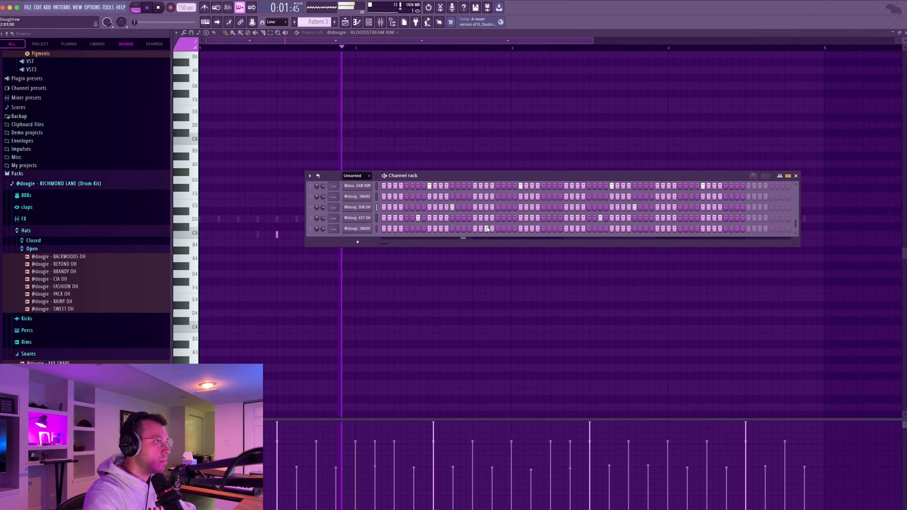
{"action": "key", "text": "space"}
{"action": "key", "text": "space"}
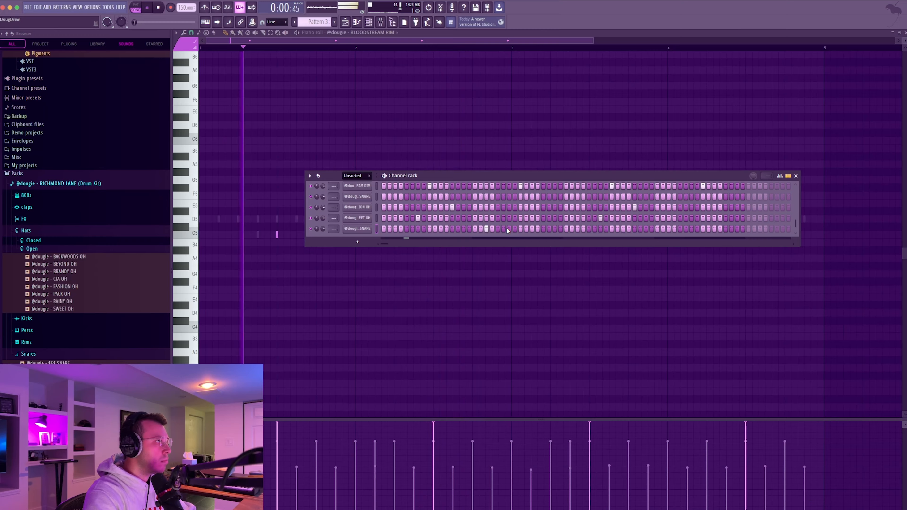
{"action": "left_click", "coordinate": [463, 229]}
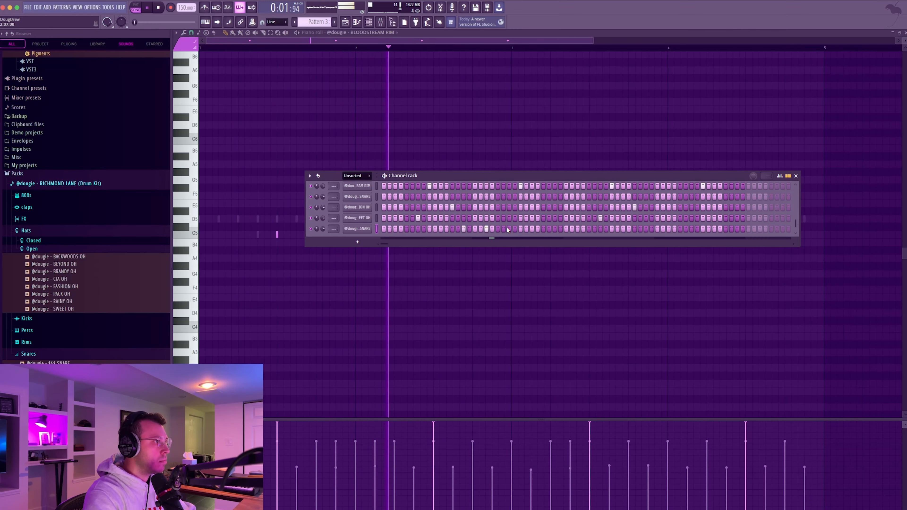
{"action": "left_click", "coordinate": [555, 229]}
{"action": "left_click", "coordinate": [646, 229]}
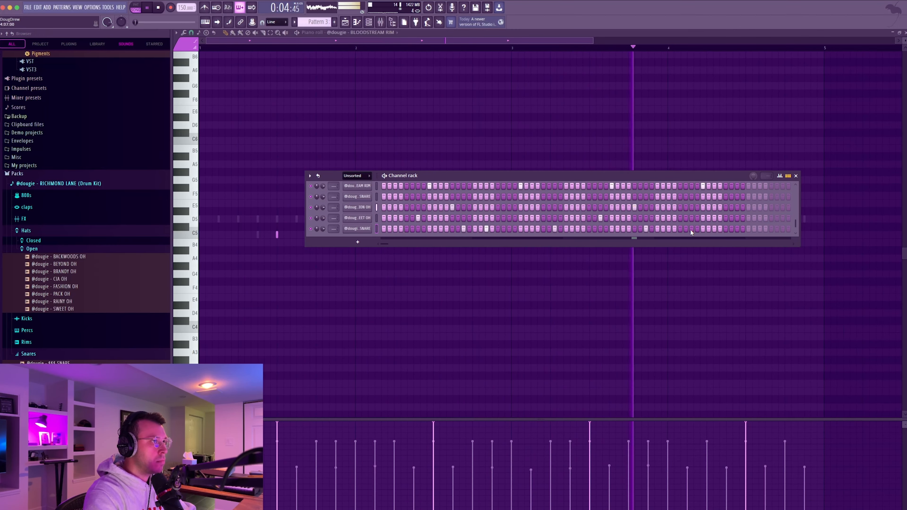
{"action": "left_click", "coordinate": [669, 229]}
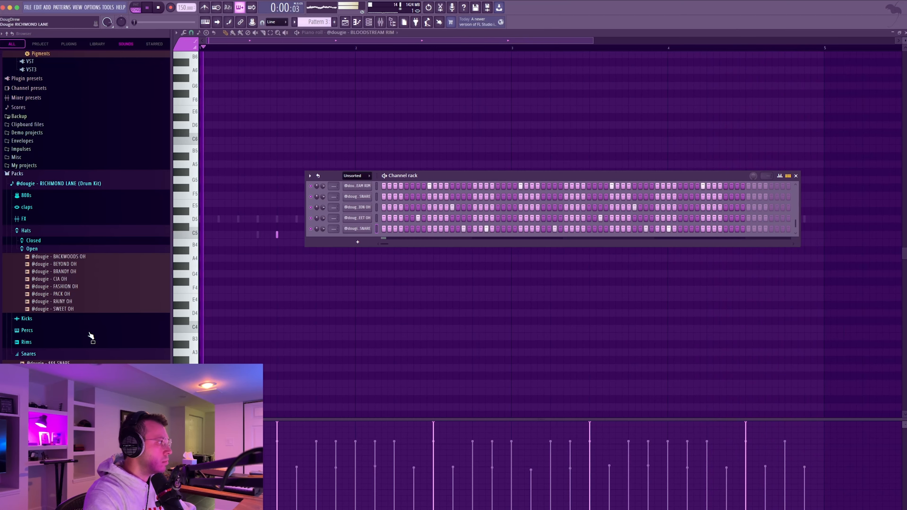
{"action": "key", "text": "space"}
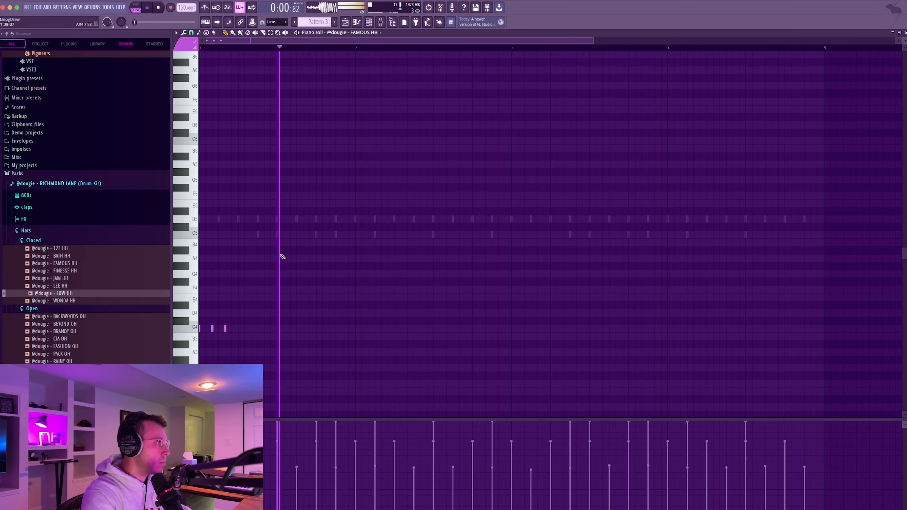
Add a rapid FAMOUS HH hi-hat roll on D5 leading up to the middle of bar 1 and play it back.
{"action": "key", "text": "space"}
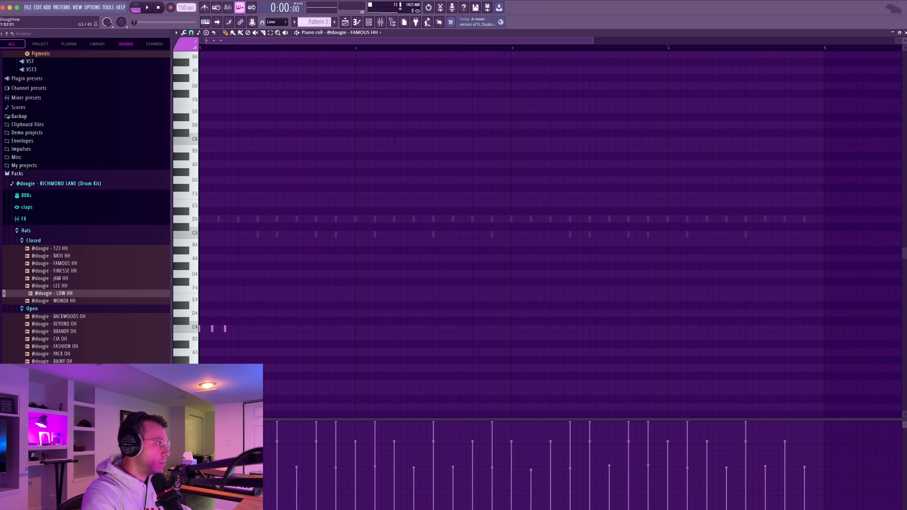
{"action": "key", "text": "space"}
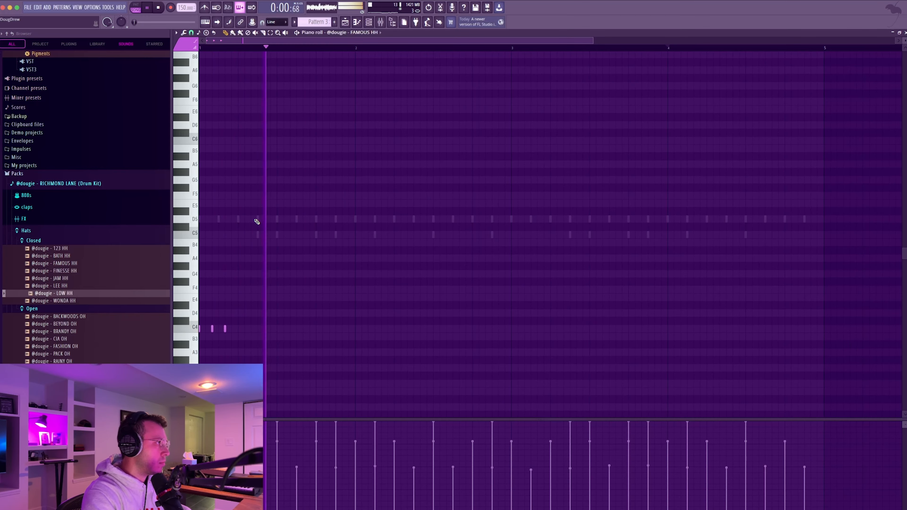
{"action": "key", "text": "space"}
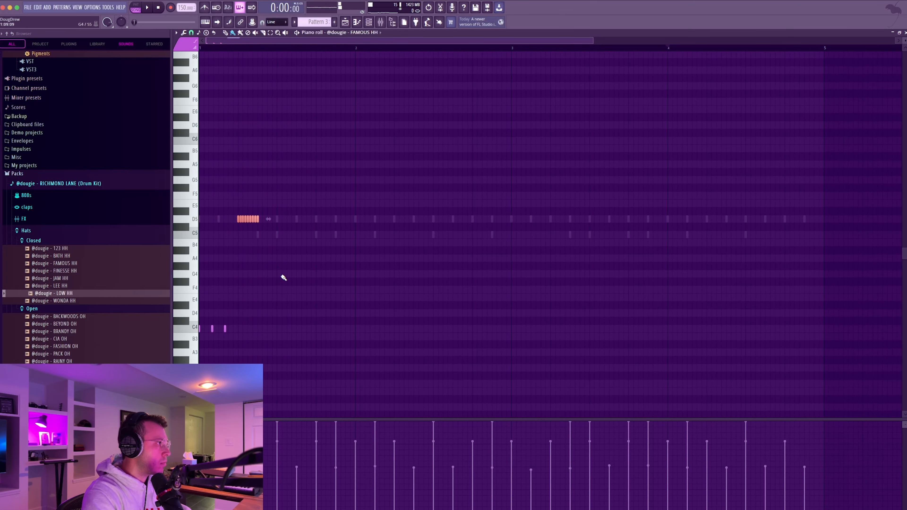
{"action": "key", "text": "space"}
{"action": "key", "text": "space"}
{"action": "key", "text": "space"}
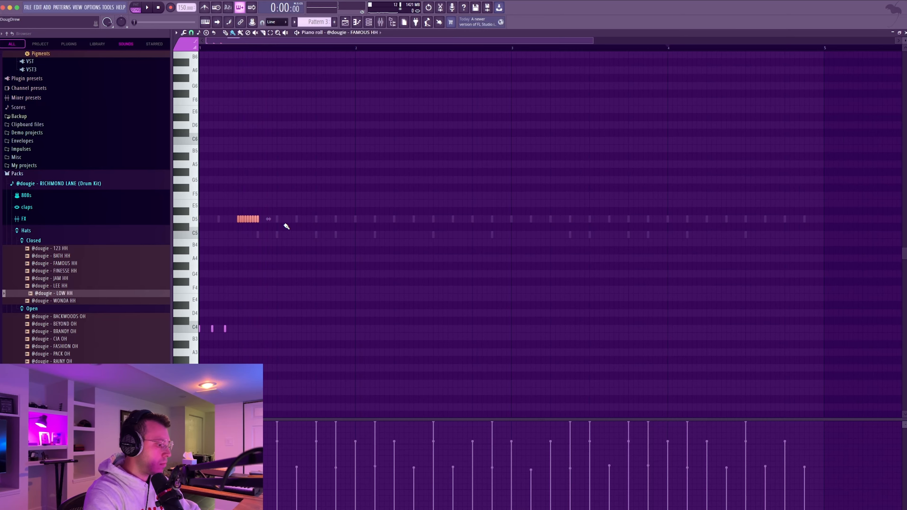
{"action": "key", "text": "space"}
Add three evenly spaced FAMOUS HH hits on C5 starting at the middle of bar 1, checking the rhythm with playback.
{"action": "left_click", "coordinate": [274, 219]}
{"action": "key", "text": "space"}
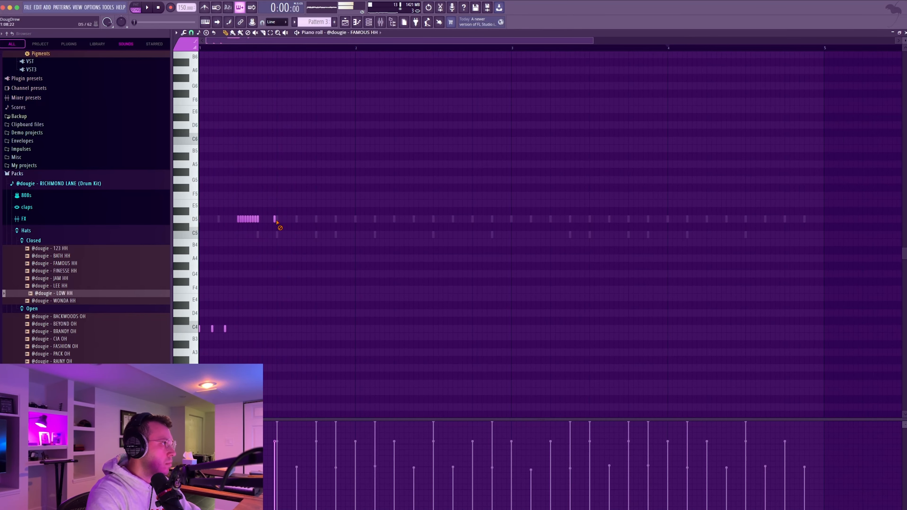
{"action": "left_click", "coordinate": [277, 236]}
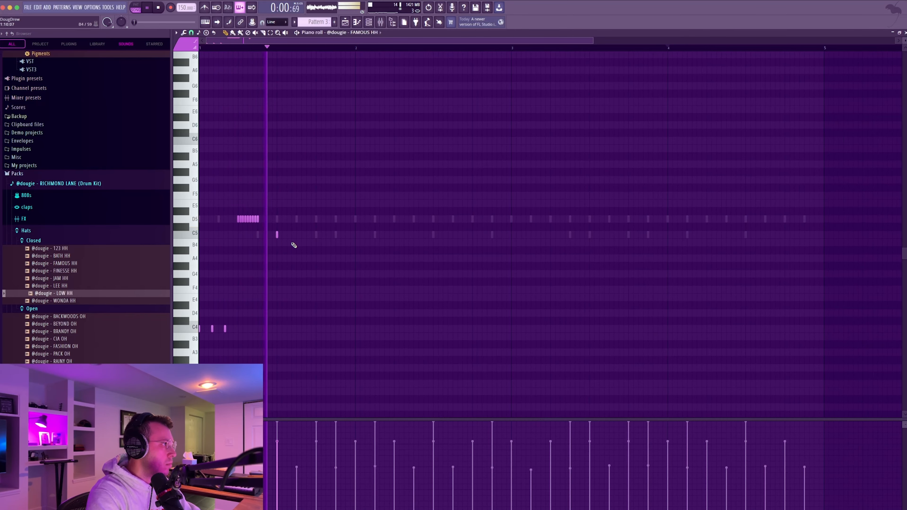
{"action": "key", "text": "space"}
{"action": "scroll", "coordinate": [294, 243], "scroll_direction": "up", "scroll_amount": 1}
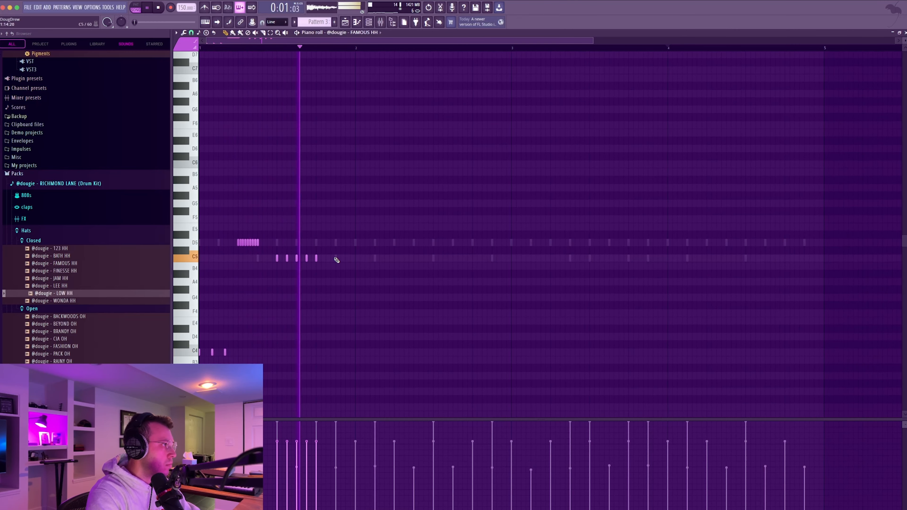
{"action": "key", "text": "space"}
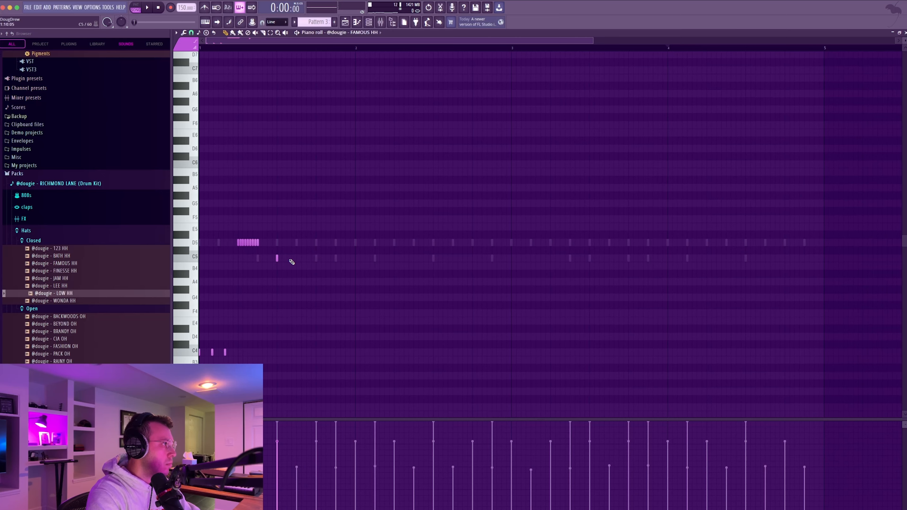
{"action": "key", "text": "space"}
{"action": "key", "text": "space"}
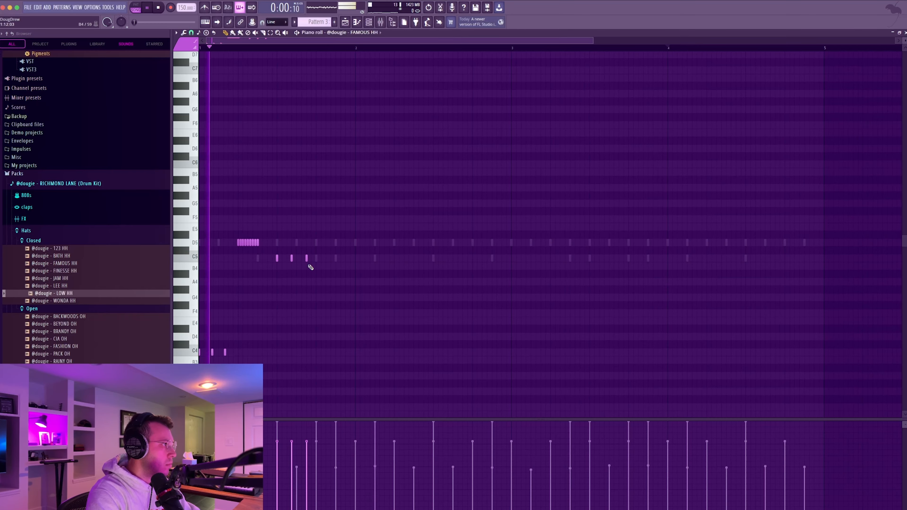
Add three FAMOUS HH hits on F5 late in bar 1 and a rapid A3 roll with falling velocities in bar 2.
{"action": "key", "text": "space"}
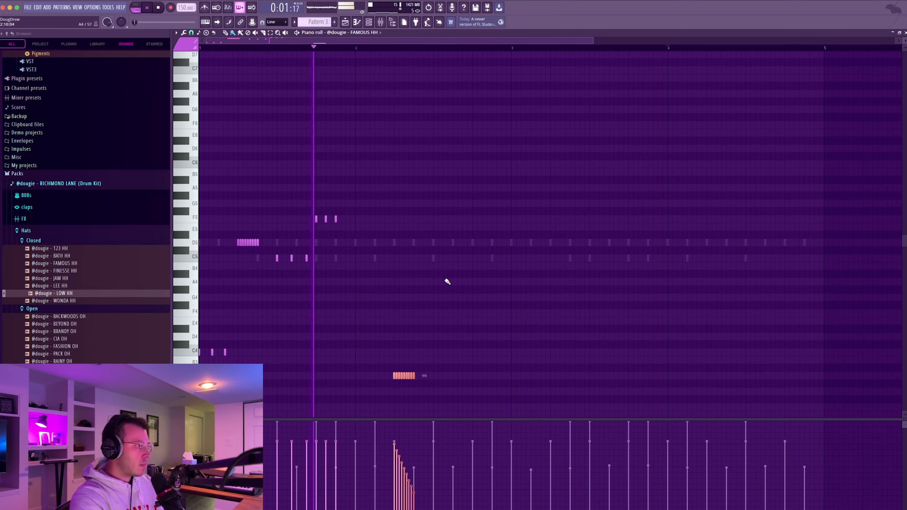
{"action": "key", "text": "space"}
{"action": "left_click", "coordinate": [440, 249]}
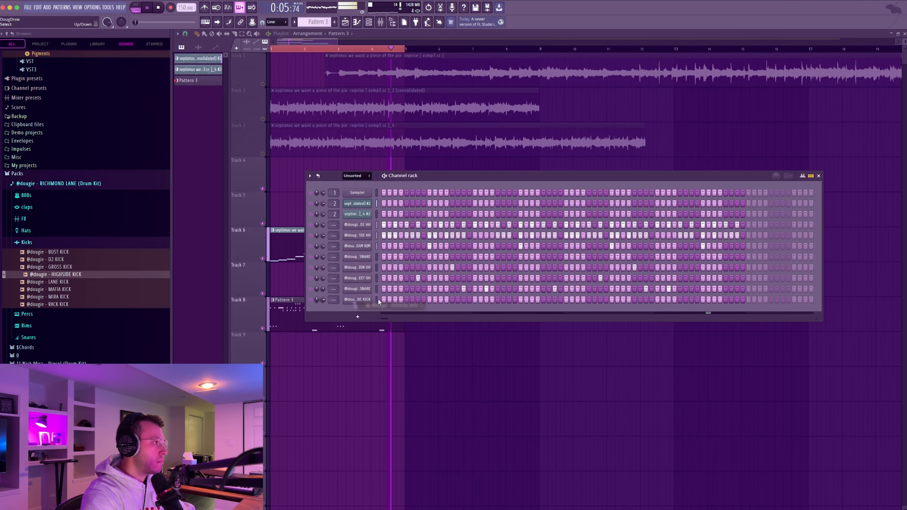
Program the HIGHSIDE KICK channel with hits on steps 1 and 7 of bar 1 and play the pattern back.
{"action": "key", "text": "space"}
{"action": "key", "text": "space"}
{"action": "left_click", "coordinate": [416, 300]}
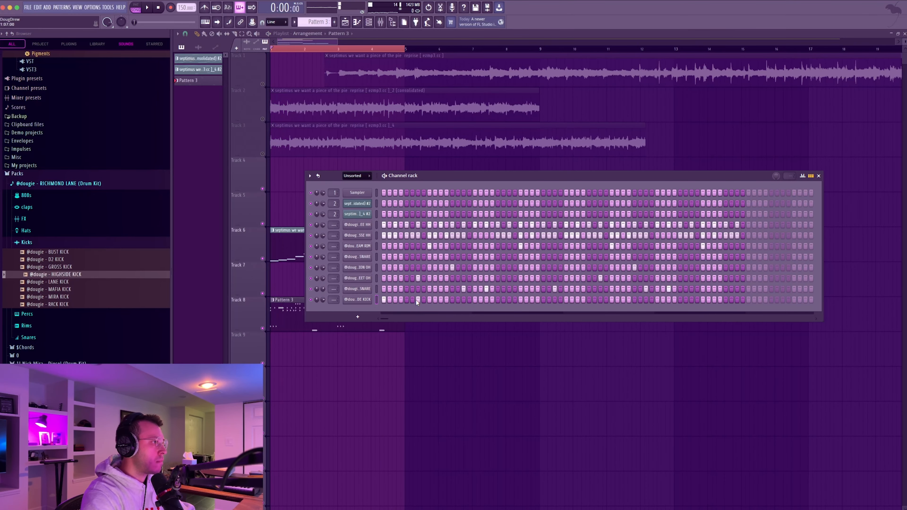
{"action": "key", "text": "space"}
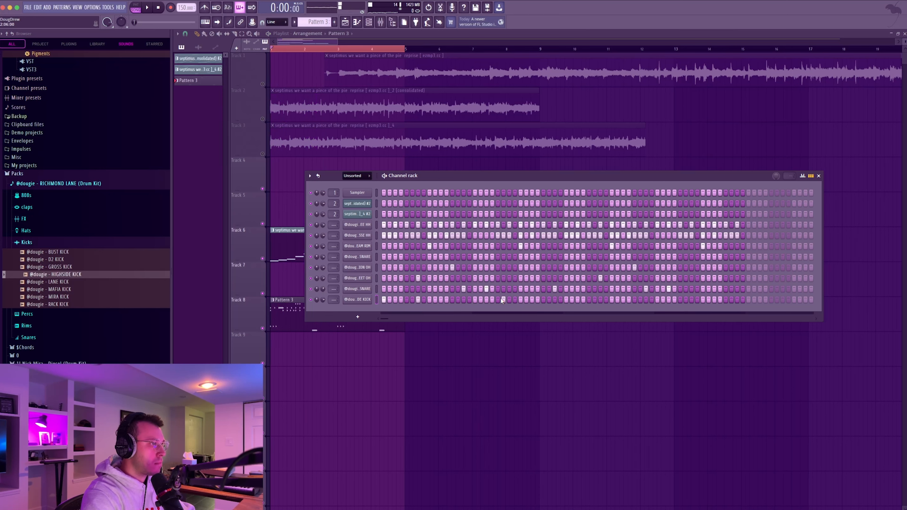
{"action": "key", "text": "space"}
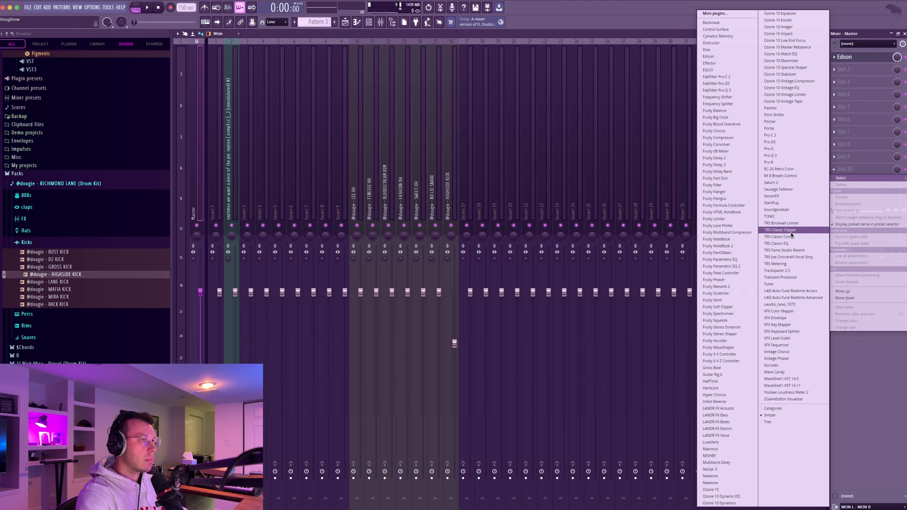
Load the TR5 Classic Clipper in slot 10 of the Master mixer track and look through its presets.
{"action": "left_click", "coordinate": [782, 230]}
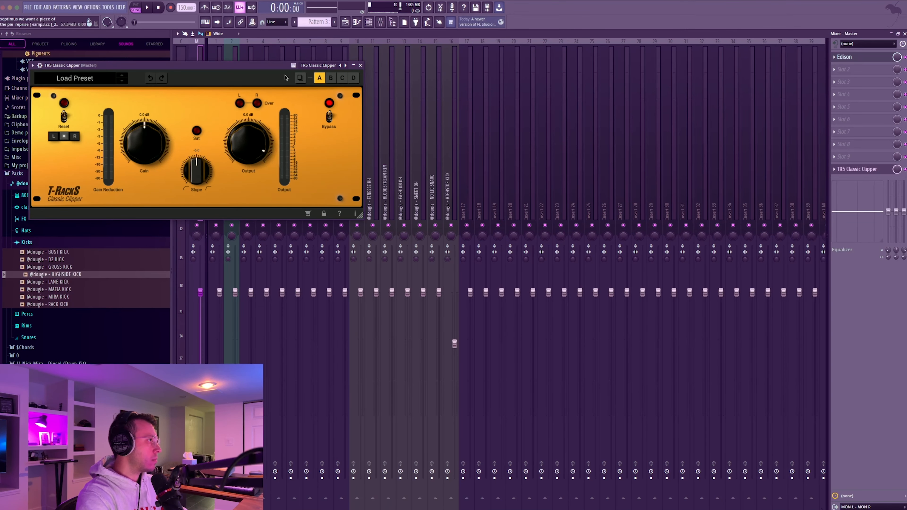
{"action": "left_click", "coordinate": [76, 81]}
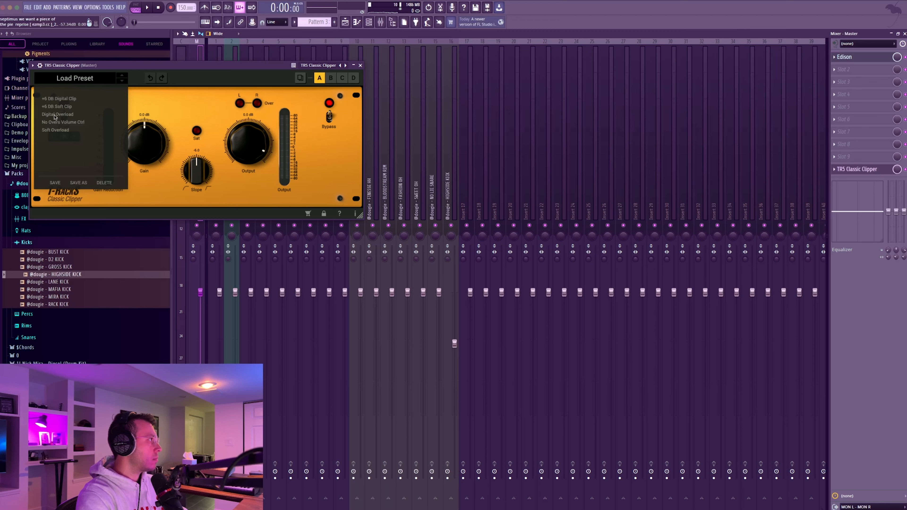
{"action": "left_click", "coordinate": [319, 78]}
{"action": "left_click", "coordinate": [361, 65]}
Play the beat back and lower the HIGHSIDE KICK's mixer volume.
{"action": "key", "text": "space"}
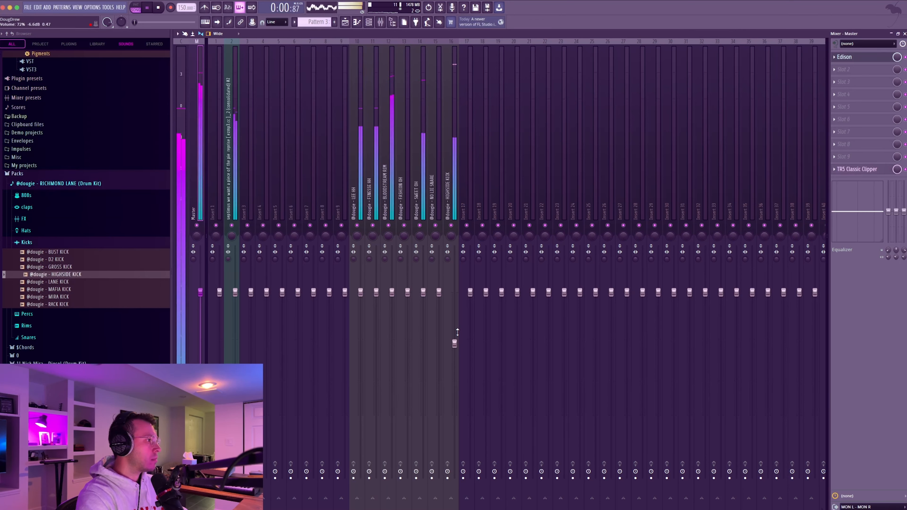
{"action": "left_click_drag", "start_coordinate": [458, 333], "coordinate": [455, 370]}
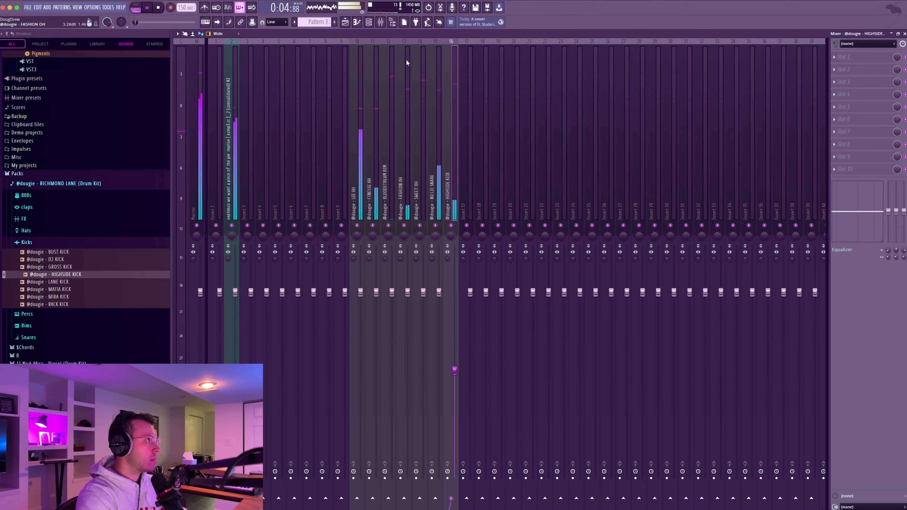
{"action": "key", "text": "F6"}
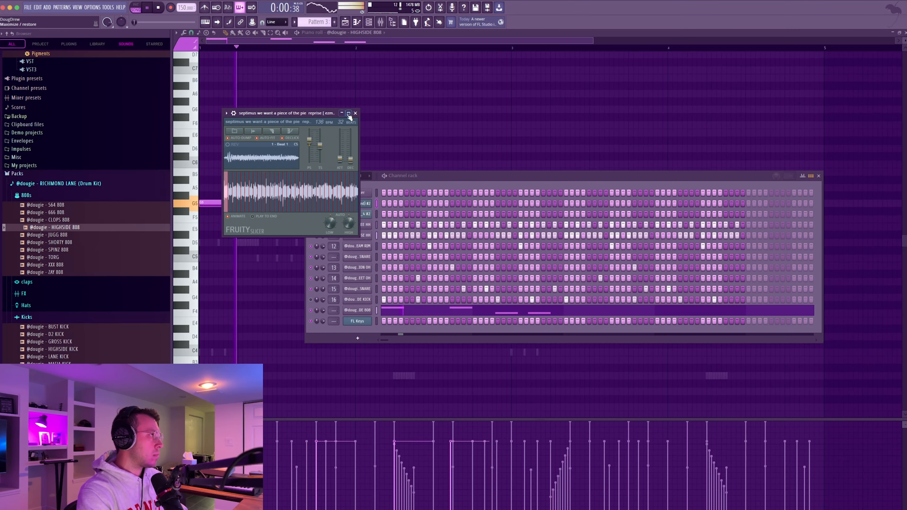
Close the sample's Fruity Slicer window and delete the misplaced D#5 note from the HIGHSIDE 808 line in bar 2.
{"action": "left_click", "coordinate": [355, 114]}
{"action": "key", "text": "F6"}
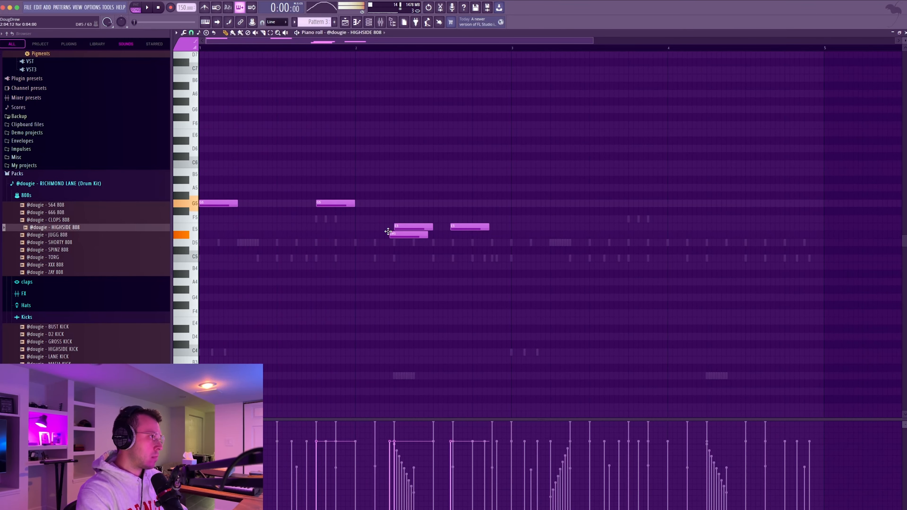
{"action": "right_click", "coordinate": [410, 234]}
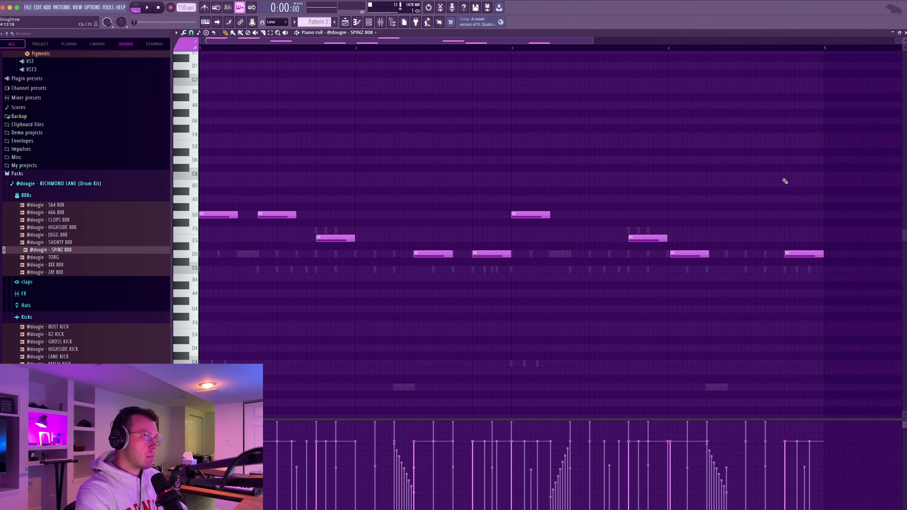
Play the beat with the SPINZ 808 line and check the mixer levels with the drum tracks muted and unmuted.
{"action": "key", "text": "space"}
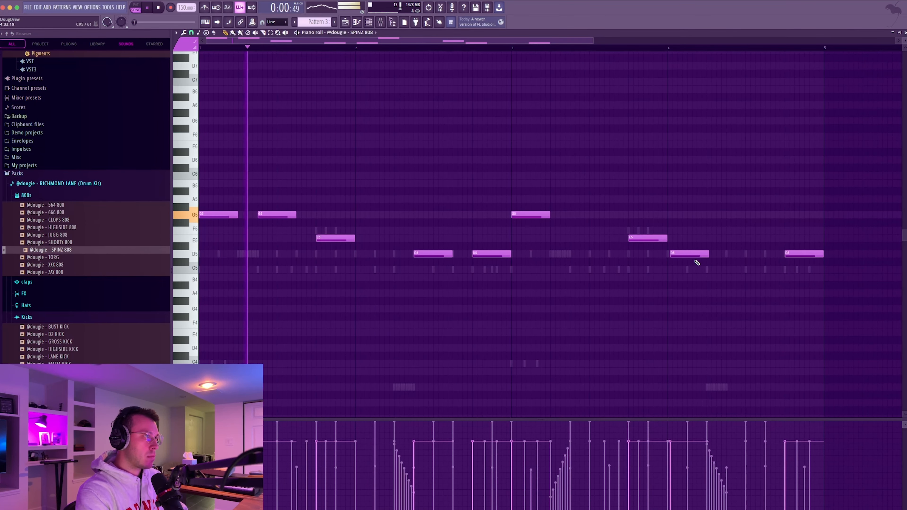
{"action": "left_click", "coordinate": [381, 23]}
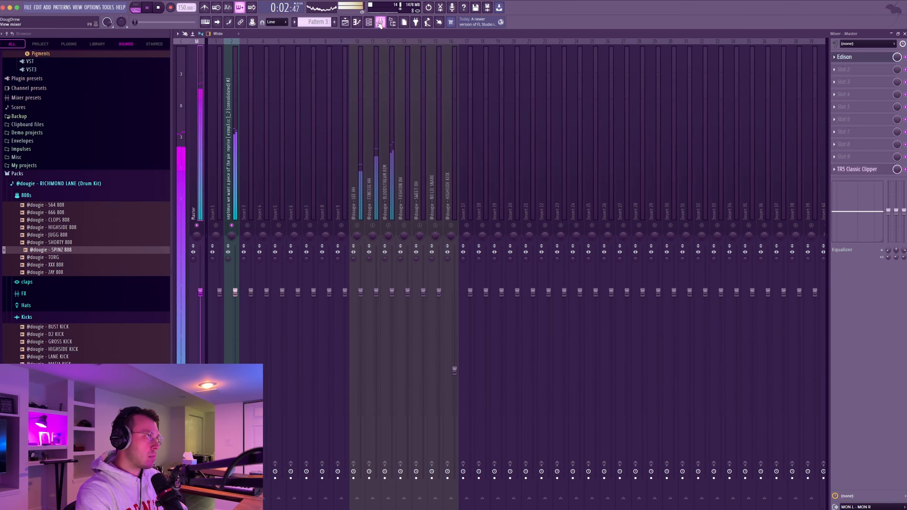
{"action": "right_click", "coordinate": [357, 225]}
{"action": "right_click", "coordinate": [357, 225]}
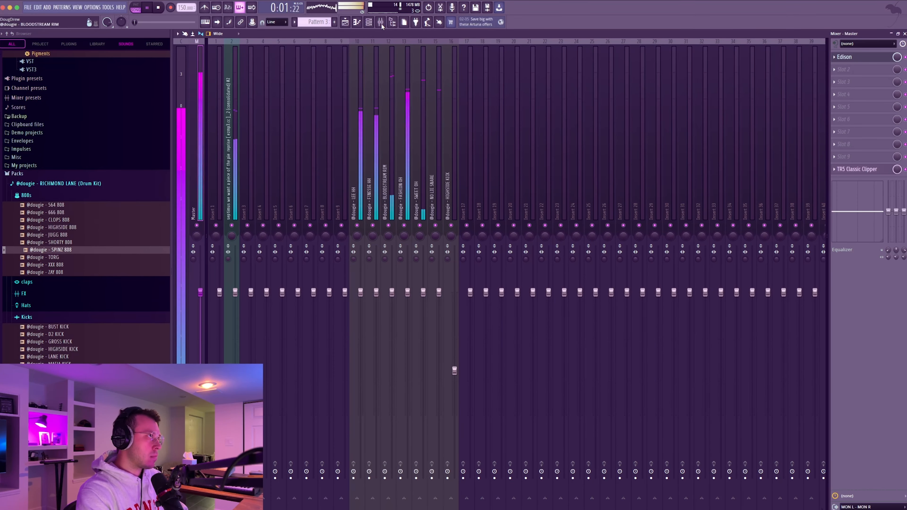
Shape the velocities of the TORG 808's rapid D5 roll in bar 4 into a rising ramp and play it back.
{"action": "left_click", "coordinate": [369, 22]}
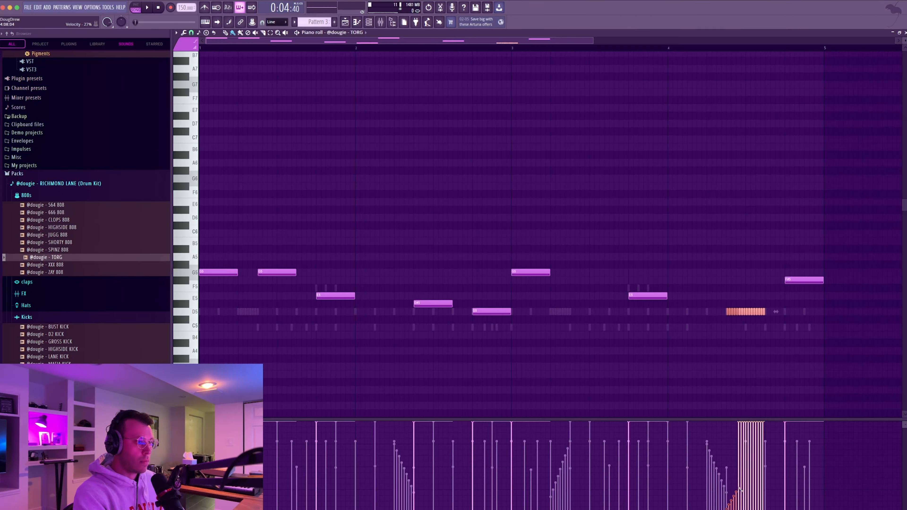
{"action": "left_click_drag", "start_coordinate": [761, 450], "coordinate": [770, 439]}
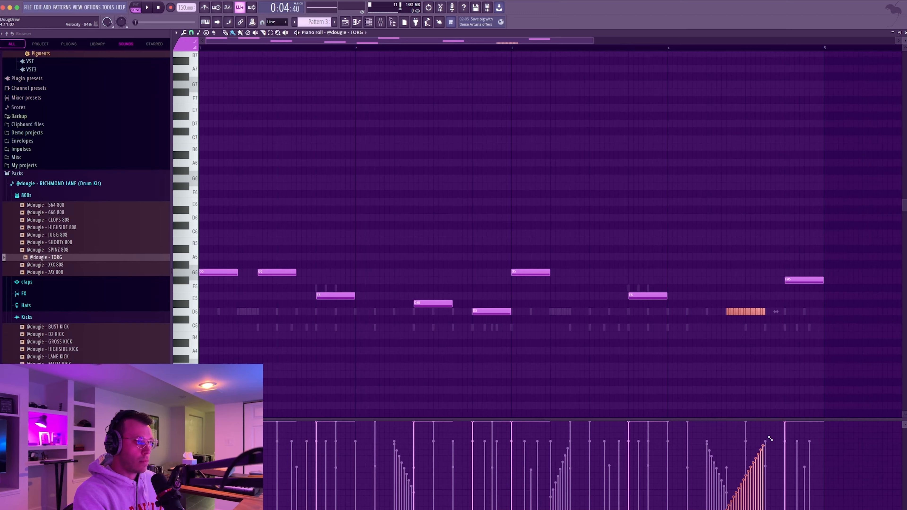
{"action": "key", "text": "space"}
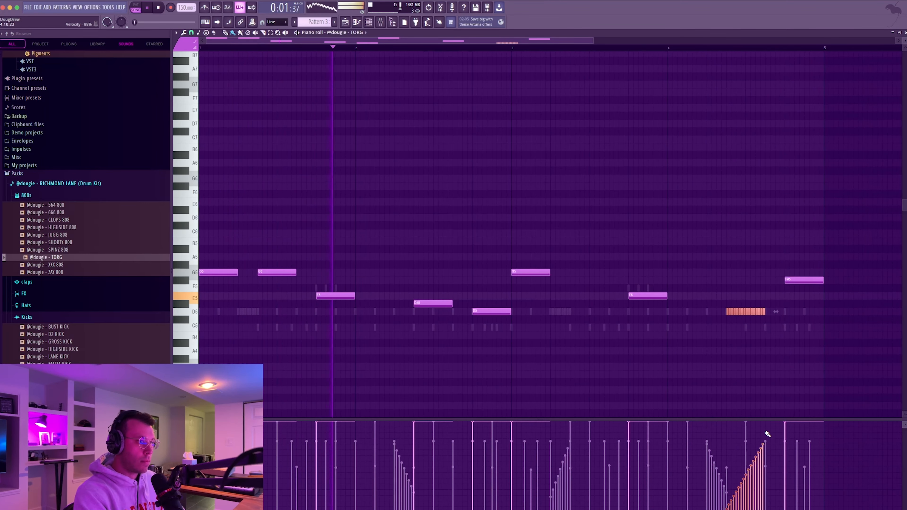
{"action": "mouse_move", "coordinate": [726, 509]}
{"action": "left_mouse_down"}
{"action": "mouse_move", "coordinate": [770, 435]}
{"action": "mouse_move", "coordinate": [766, 416]}
{"action": "left_mouse_up"}
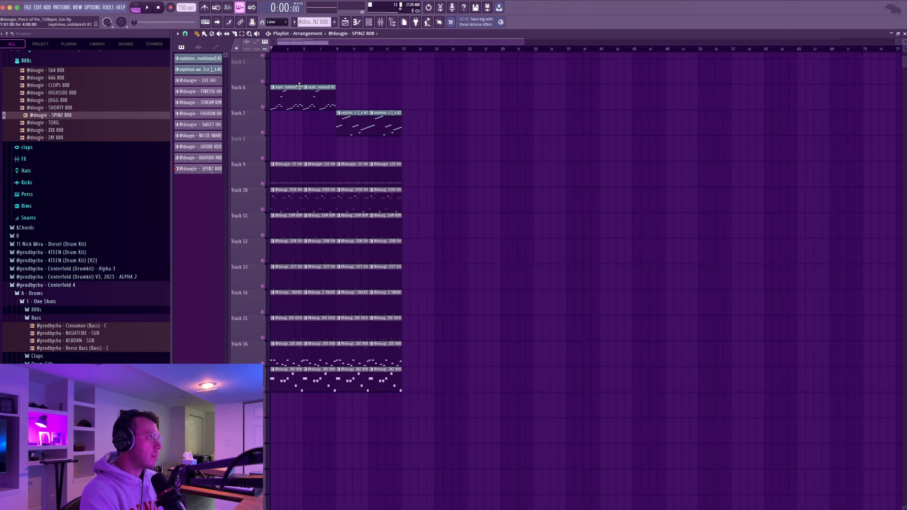
Delete the SPINZ 808 clips from bars 1 to 8 and the LEE HH, snare, kick and track 16 clips from bars 9 to 16.
{"action": "key", "text": "space"}
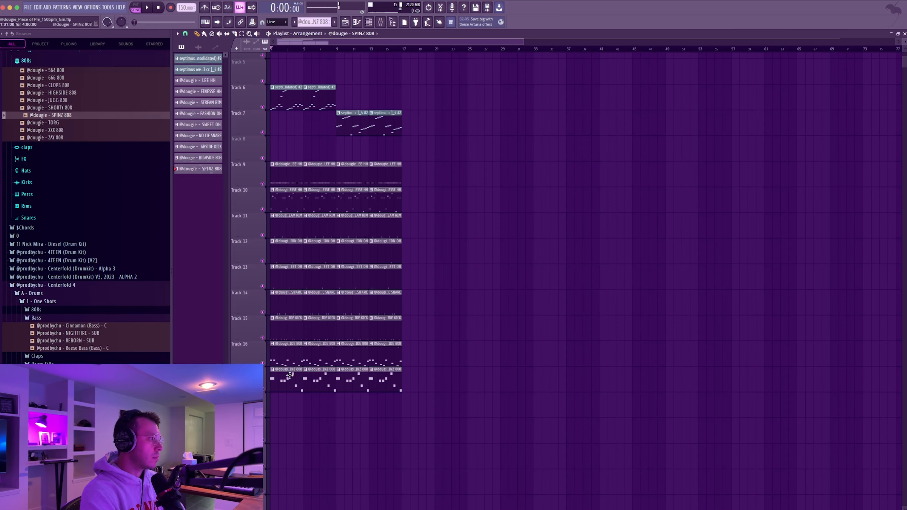
{"action": "right_click", "coordinate": [326, 382]}
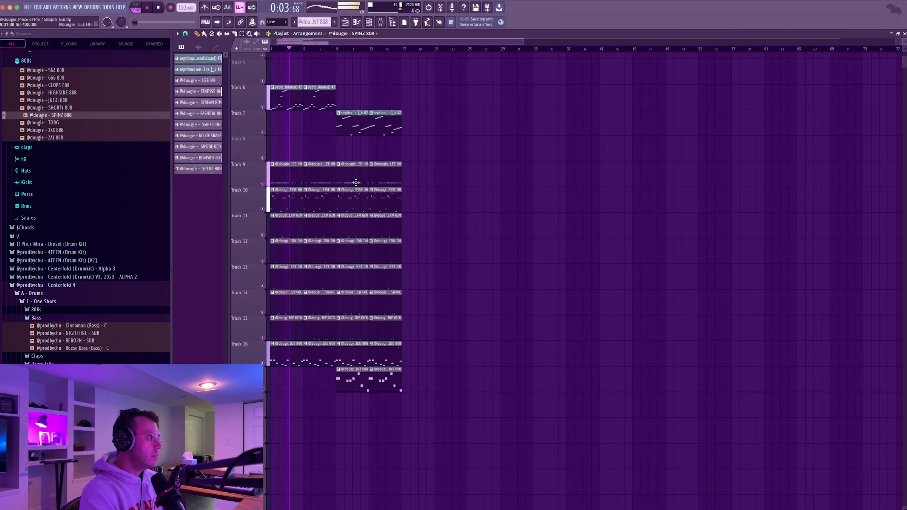
{"action": "right_click", "coordinate": [354, 173]}
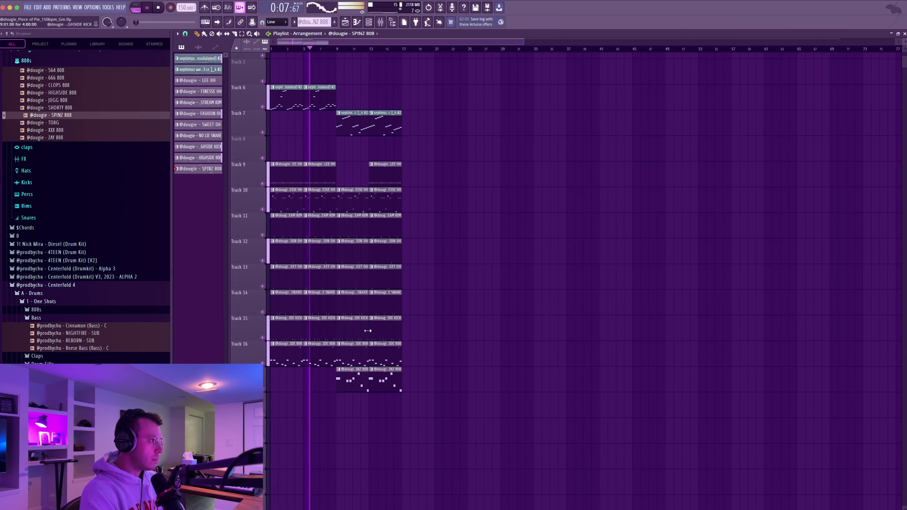
{"action": "right_click", "coordinate": [364, 294]}
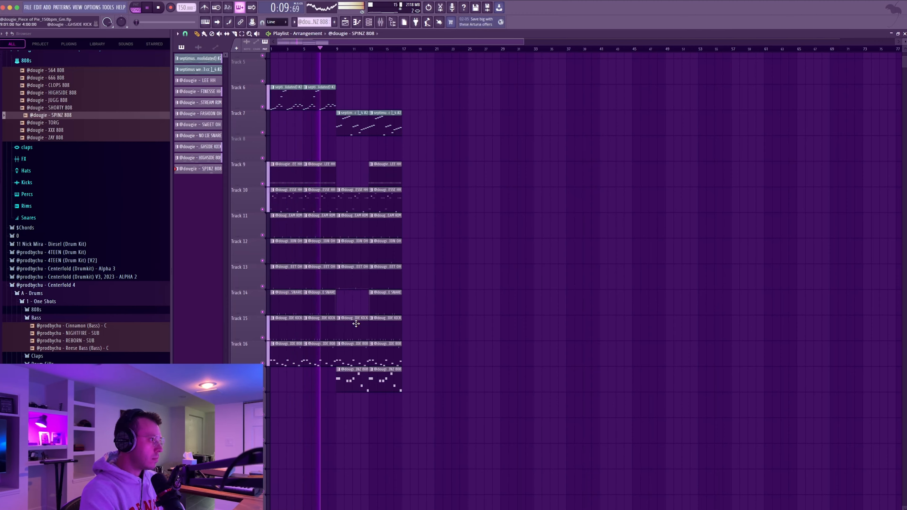
{"action": "right_click", "coordinate": [364, 325]}
{"action": "right_click", "coordinate": [366, 352]}
{"action": "right_click", "coordinate": [377, 355]}
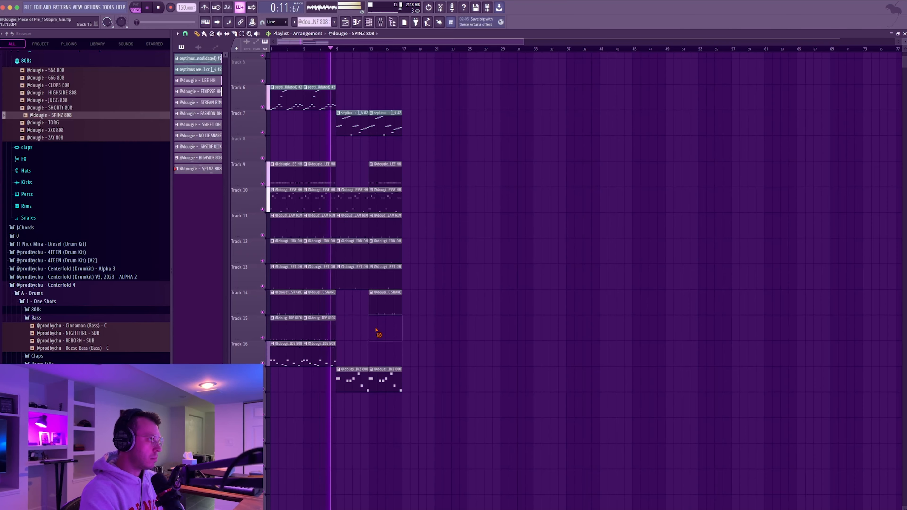
{"action": "right_click", "coordinate": [375, 329]}
{"action": "right_click", "coordinate": [375, 303]}
{"action": "right_click", "coordinate": [395, 175]}
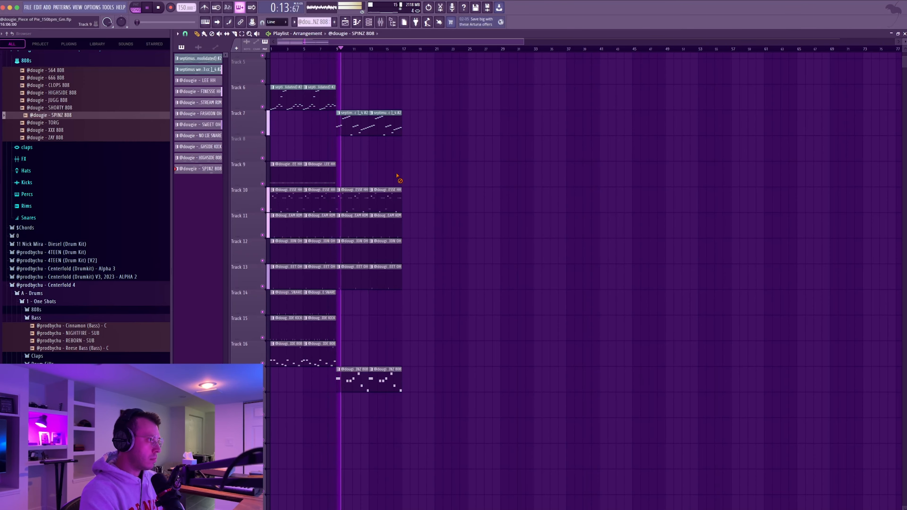
Check the mixer and channel rack during playback, and play the full arrangement from the start in the playlist.
{"action": "left_click", "coordinate": [382, 23]}
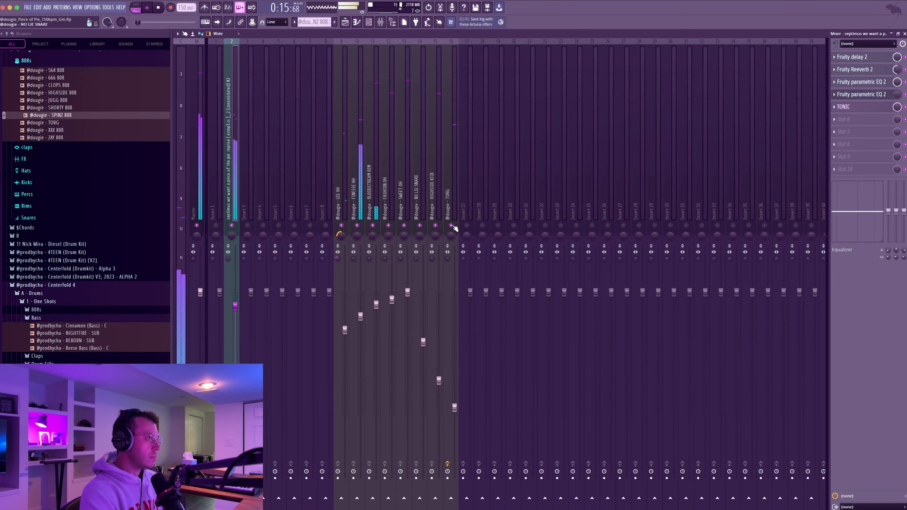
{"action": "left_click", "coordinate": [368, 22]}
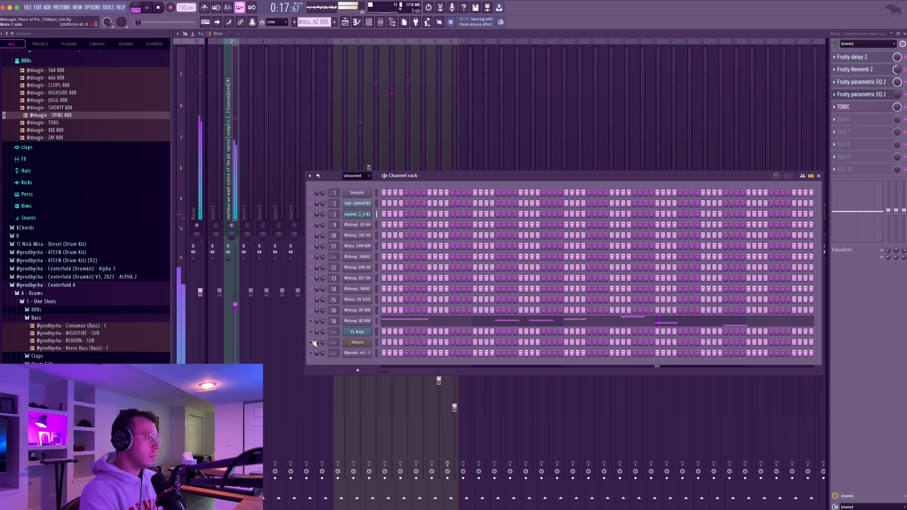
{"action": "key", "text": "space"}
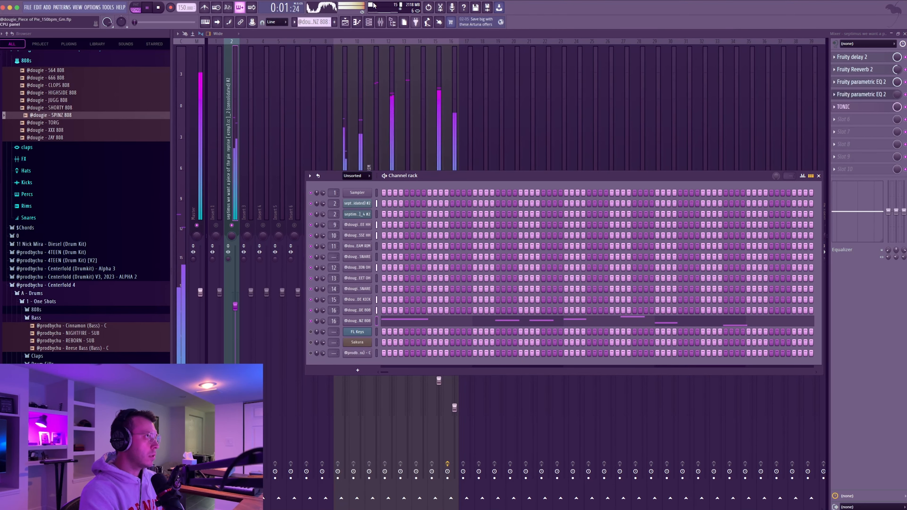
{"action": "key", "text": "F5"}
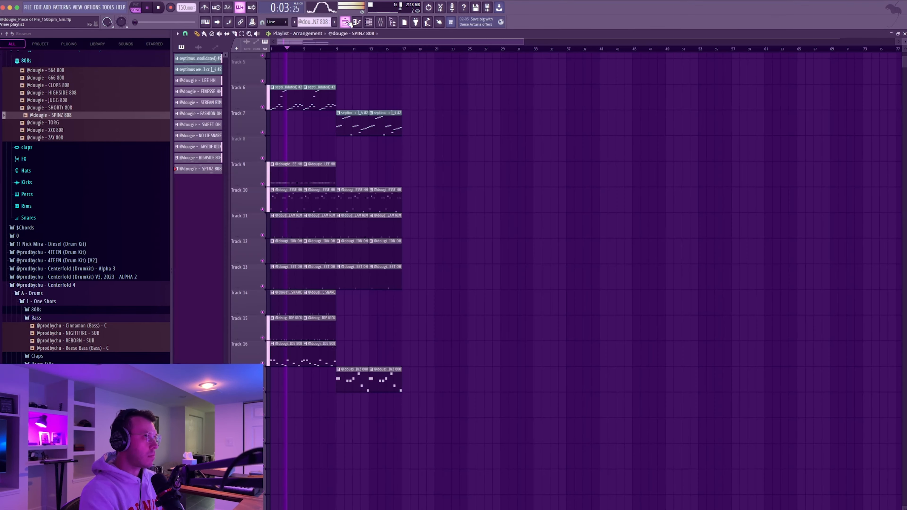
{"action": "right_click", "coordinate": [426, 317], "text": "ctrl"}
{"action": "right_click", "coordinate": [425, 321], "text": "ctrl"}
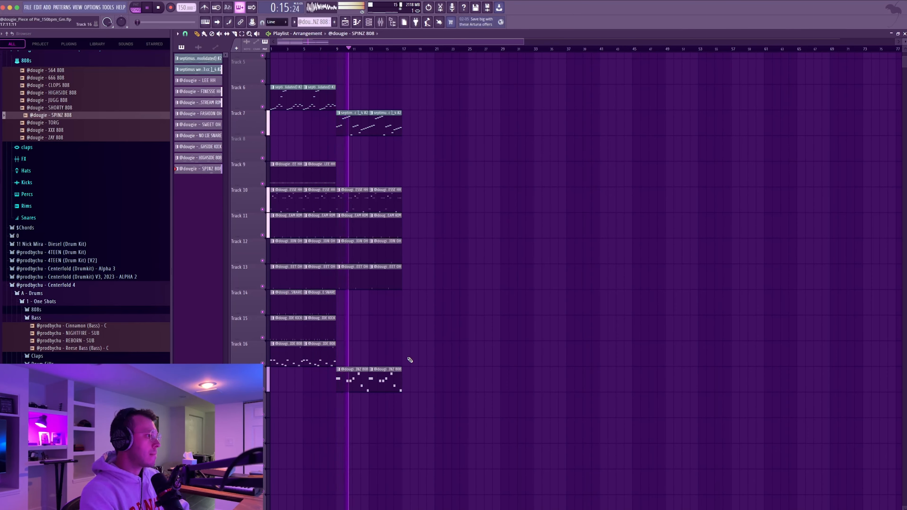
Check the SPINZ 808 pattern in the piano roll and its channel in the channel rack during playback.
{"action": "double_click", "coordinate": [350, 380]}
{"action": "left_click", "coordinate": [369, 23]}
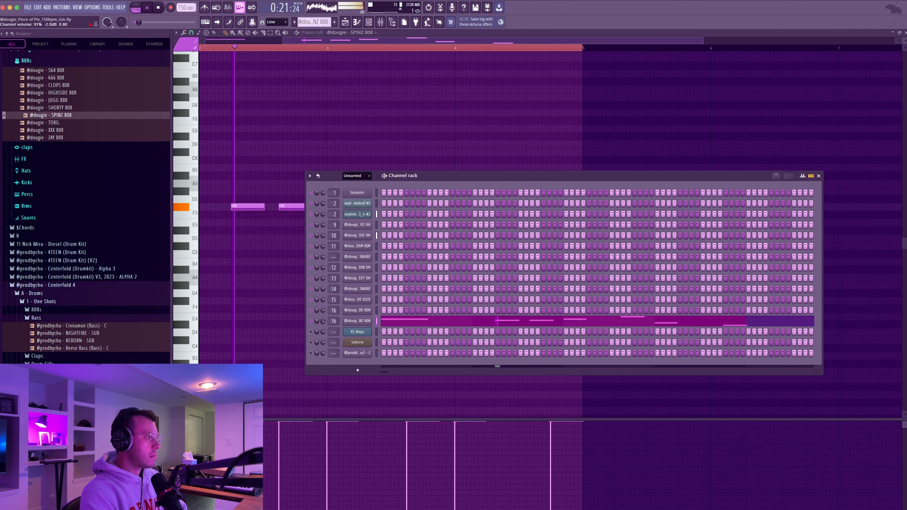
{"action": "left_click", "coordinate": [361, 26]}
{"action": "left_click", "coordinate": [348, 24]}
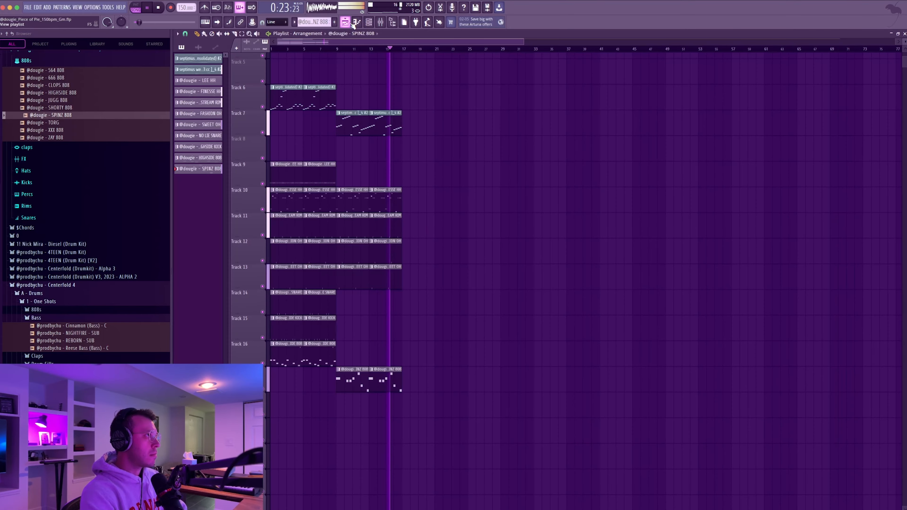
Delete the two SPINZ 808 clips from bars 9 to 16 in the playlist and restart playback.
{"action": "right_click", "coordinate": [387, 378]}
{"action": "right_click", "coordinate": [357, 375]}
{"action": "key", "text": "space"}
{"action": "key", "text": "space"}
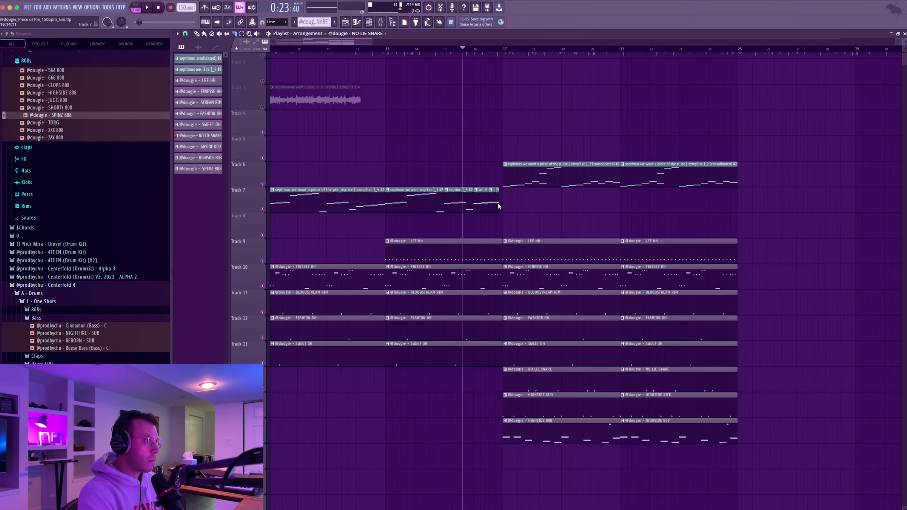
Adjust the end of the last short sample slice before bar 17 on Track 7 and play the transition into the next section.
{"action": "left_click_drag", "start_coordinate": [507, 208], "coordinate": [499, 207]}
{"action": "scroll", "coordinate": [514, 211], "scroll_direction": "down", "scroll_amount": 10}
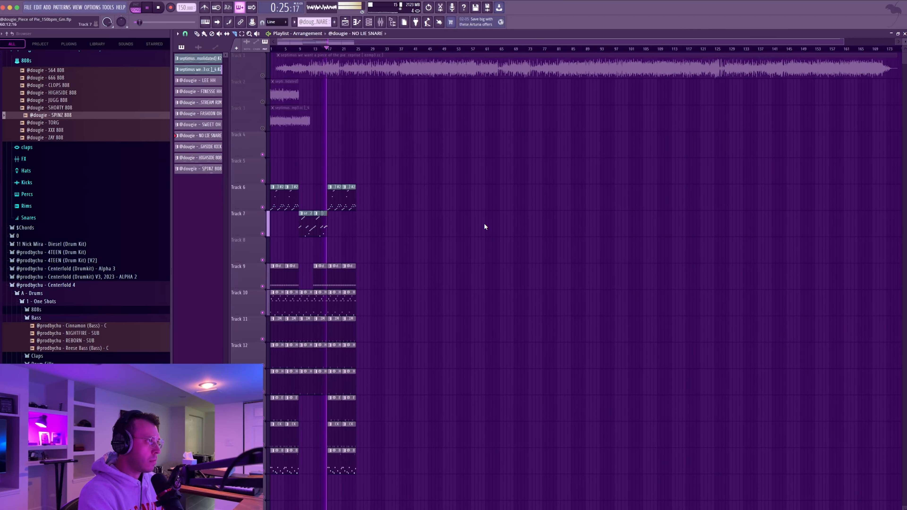
{"action": "scroll", "coordinate": [451, 234], "scroll_direction": "up", "scroll_amount": 10}
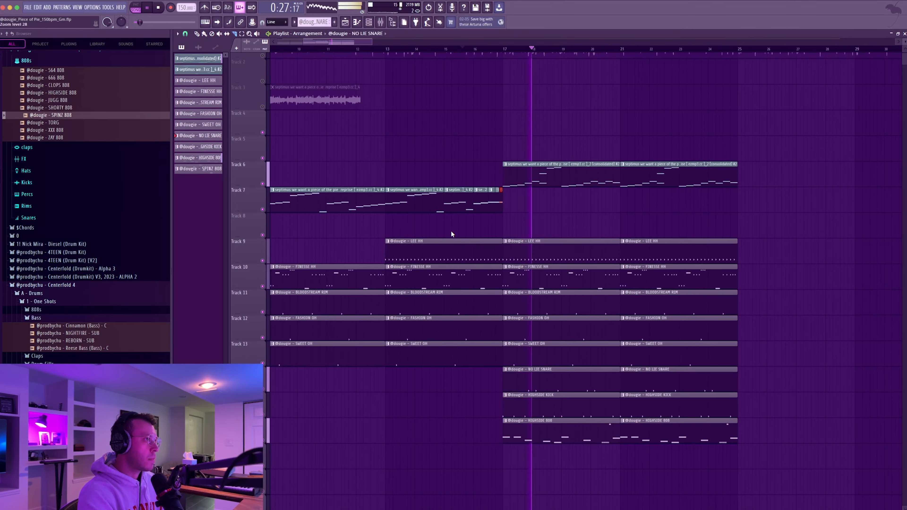
{"action": "scroll", "coordinate": [451, 230], "scroll_direction": "down", "scroll_amount": 4}
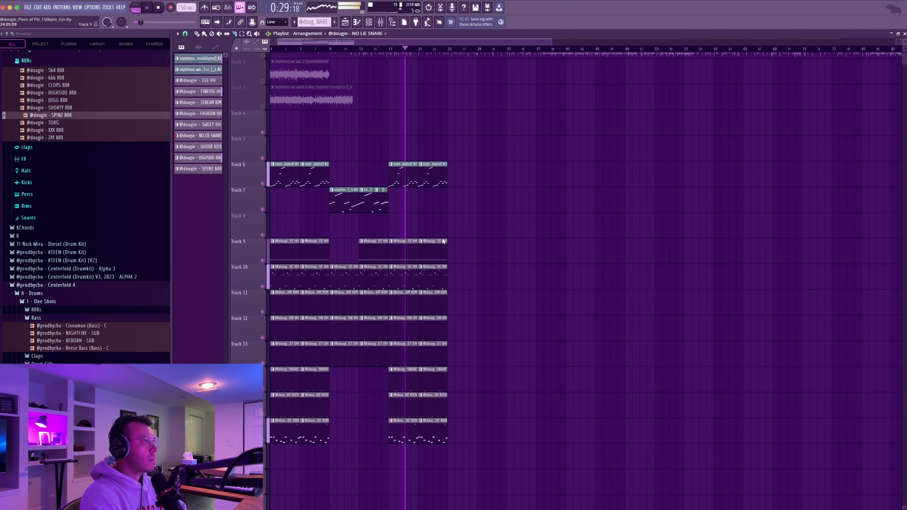
{"action": "key", "text": "space"}
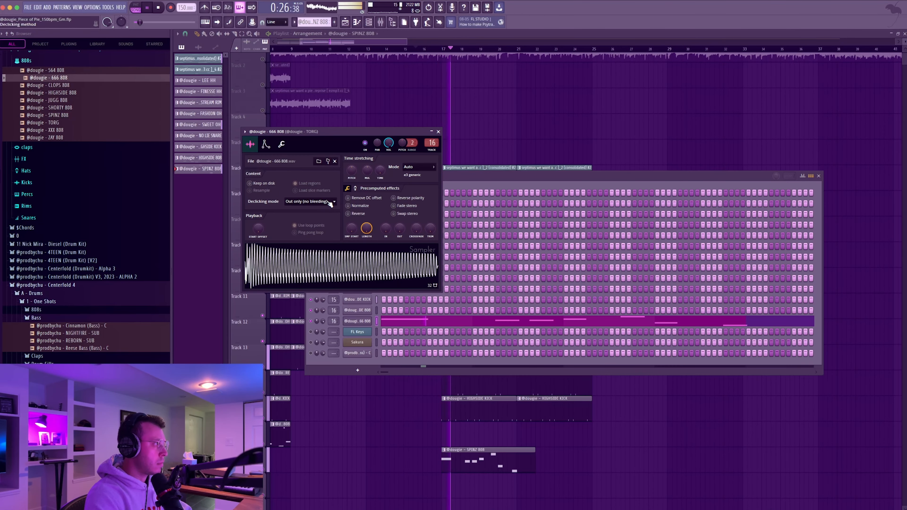
Close the 666 808 sampler settings, listen to its line from bar 17, and open its channel from the channel rack.
{"action": "left_click", "coordinate": [438, 132]}
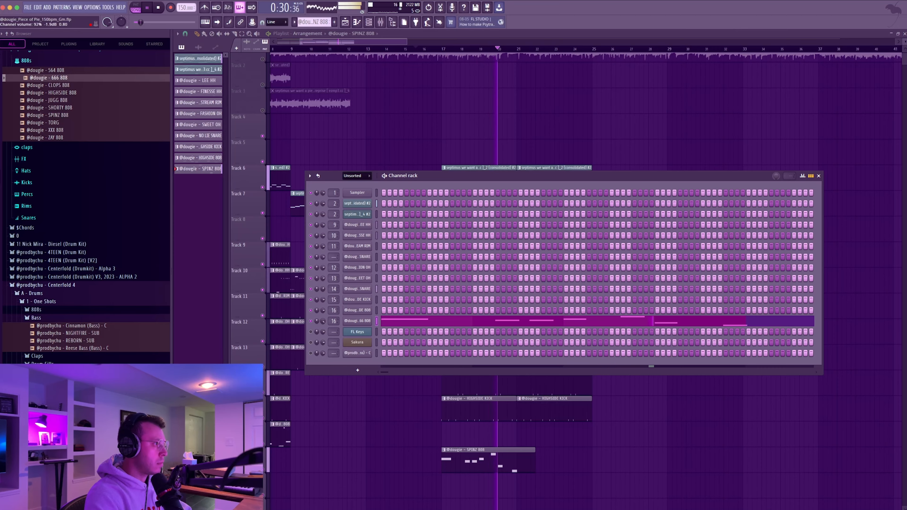
{"action": "left_click", "coordinate": [367, 322]}
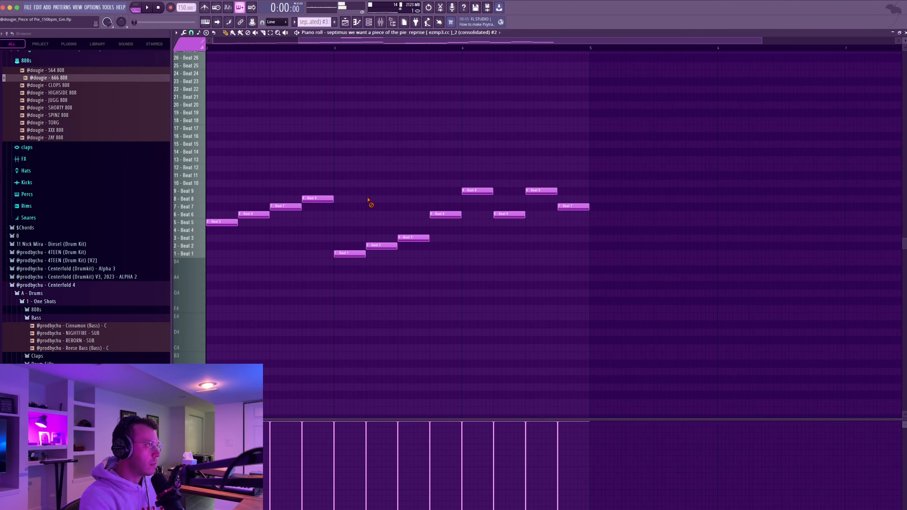
Remove the Beat 31 and 32 notes and rewrite bars 3 and 4 so the sample slices ascend from Beat 1 to Beat 16.
{"action": "right_click", "coordinate": [368, 200], "text": "super"}
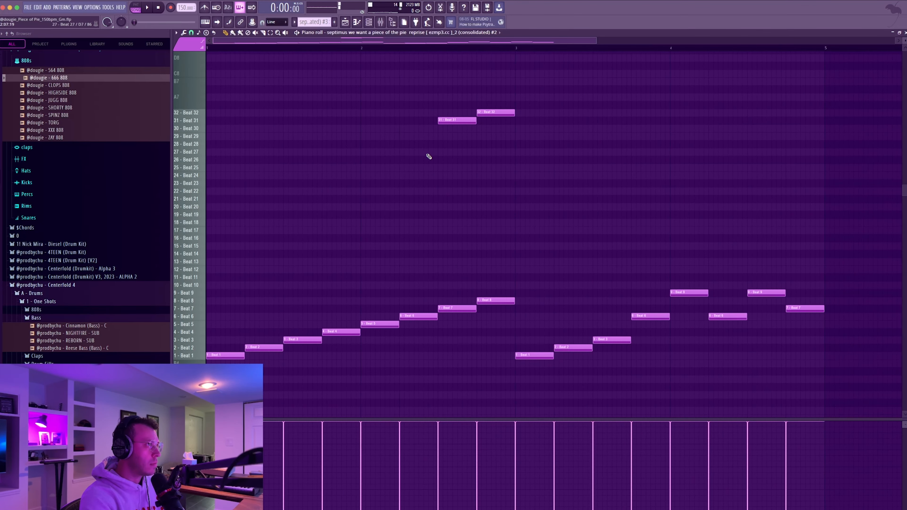
{"action": "right_click", "coordinate": [500, 112]}
{"action": "right_click", "coordinate": [460, 121]}
{"action": "left_click_drag", "start_coordinate": [838, 400], "coordinate": [538, 234]}
{"action": "key", "text": "Delete"}
{"action": "left_click", "coordinate": [518, 285]}
{"action": "left_click_drag", "start_coordinate": [518, 290], "coordinate": [516, 297]}
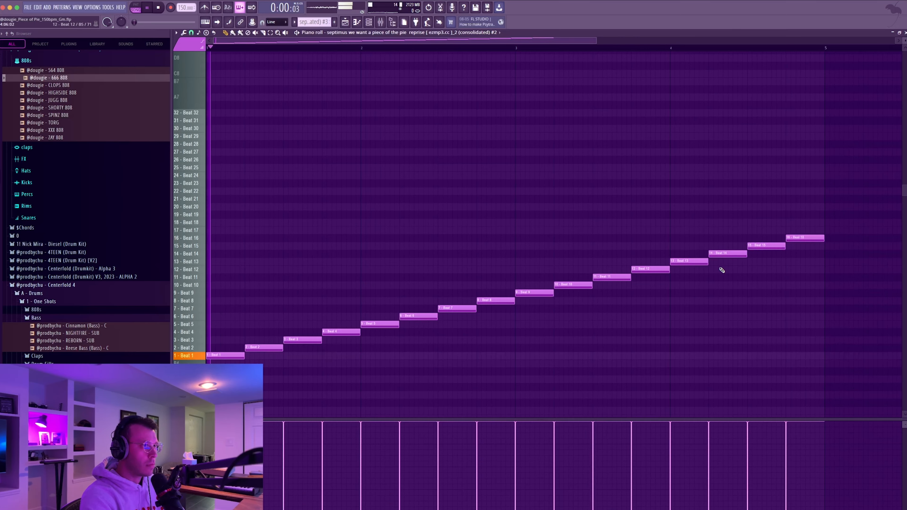
Fill bars 1 to 8 of Track 5 with the ascending sample pattern, slicing the second half into shorter repeats, and play it.
{"action": "left_click", "coordinate": [369, 23]}
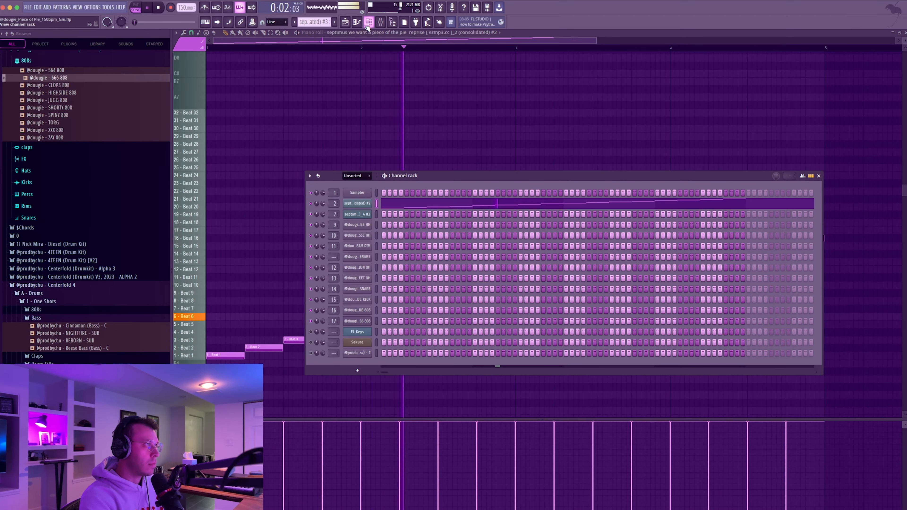
{"action": "left_click", "coordinate": [350, 24]}
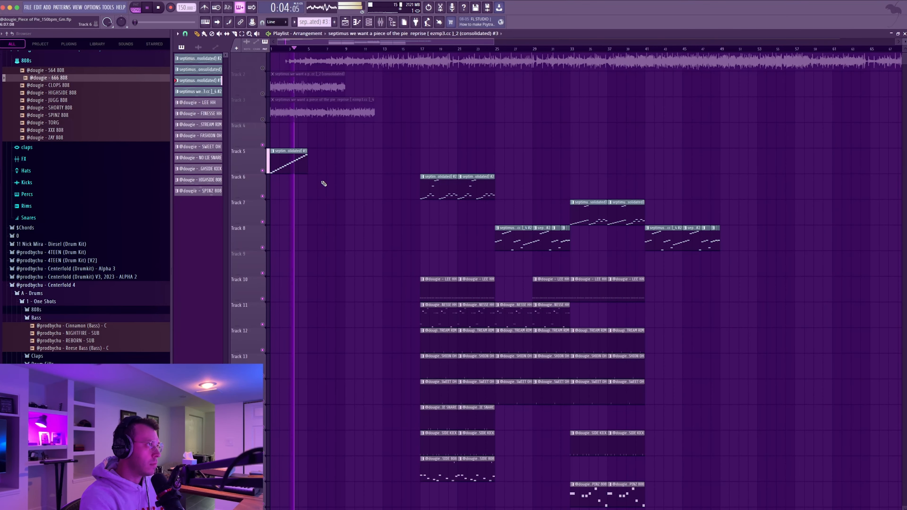
{"action": "left_click_drag", "start_coordinate": [307, 200], "coordinate": [303, 183]}
{"action": "left_click_drag", "start_coordinate": [303, 182], "coordinate": [297, 164]}
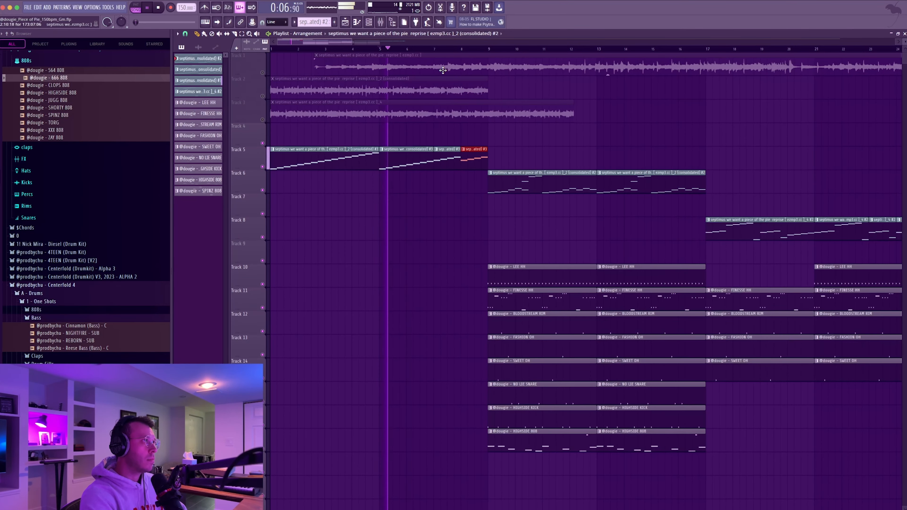
{"action": "left_click", "coordinate": [429, 49]}
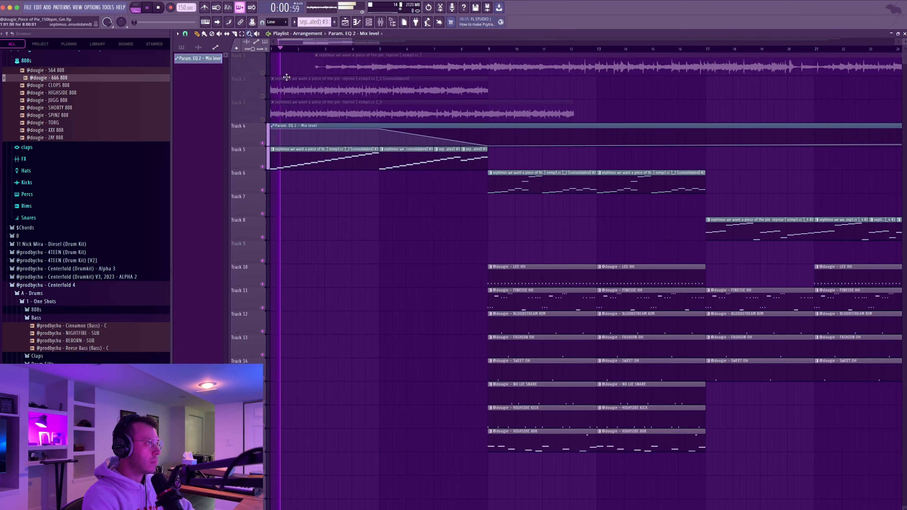
Curve the Param. EQ 2 mix level automation's fall between bars 5 and 9 and lower its end point to 0%.
{"action": "left_click_drag", "start_coordinate": [433, 138], "coordinate": [433, 132]}
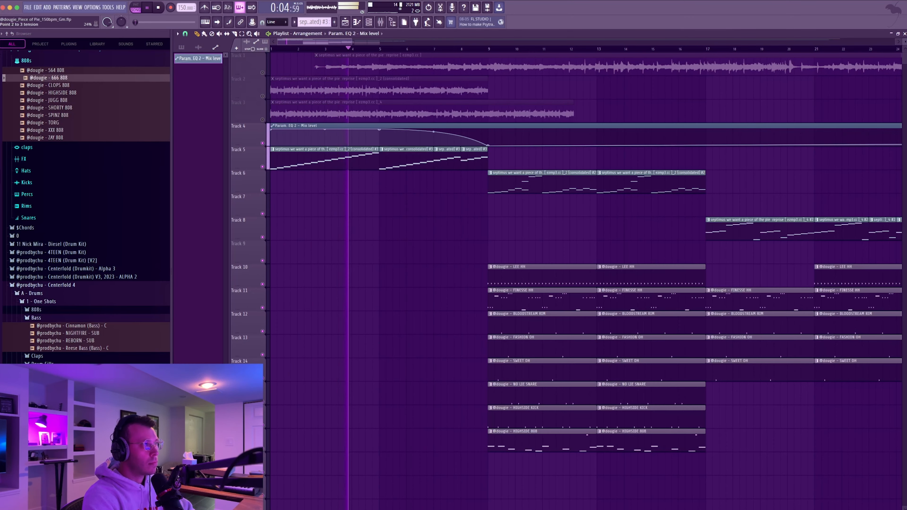
{"action": "scroll", "coordinate": [311, 288], "scroll_direction": "down", "scroll_amount": 2}
{"action": "scroll", "coordinate": [311, 289], "scroll_direction": "down", "scroll_amount": 3}
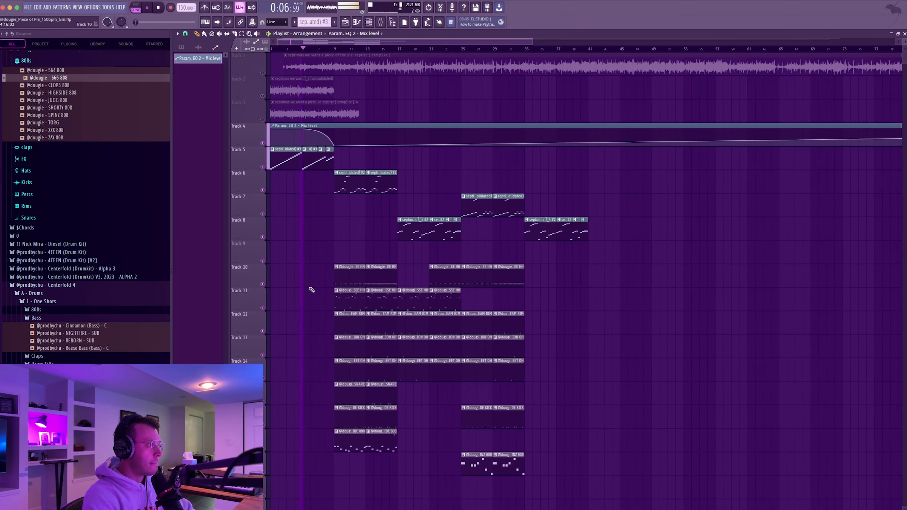
{"action": "scroll", "coordinate": [304, 228], "scroll_direction": "down", "scroll_amount": 4}
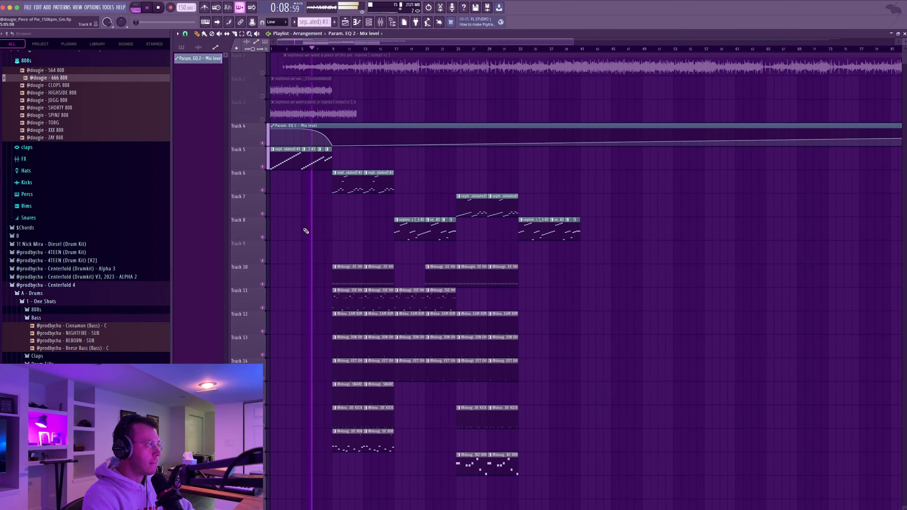
{"action": "left_click_drag", "start_coordinate": [834, 128], "coordinate": [840, 162]}
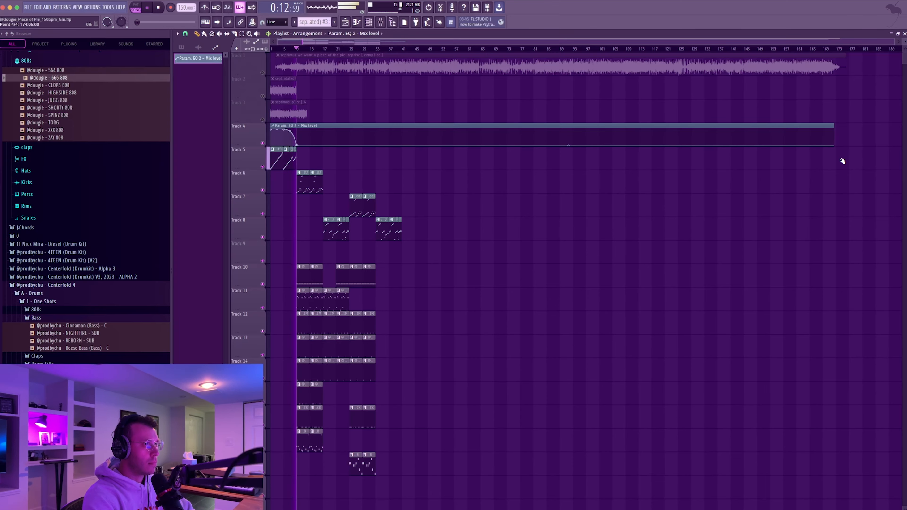
{"action": "left_click_drag", "start_coordinate": [835, 127], "coordinate": [840, 127]}
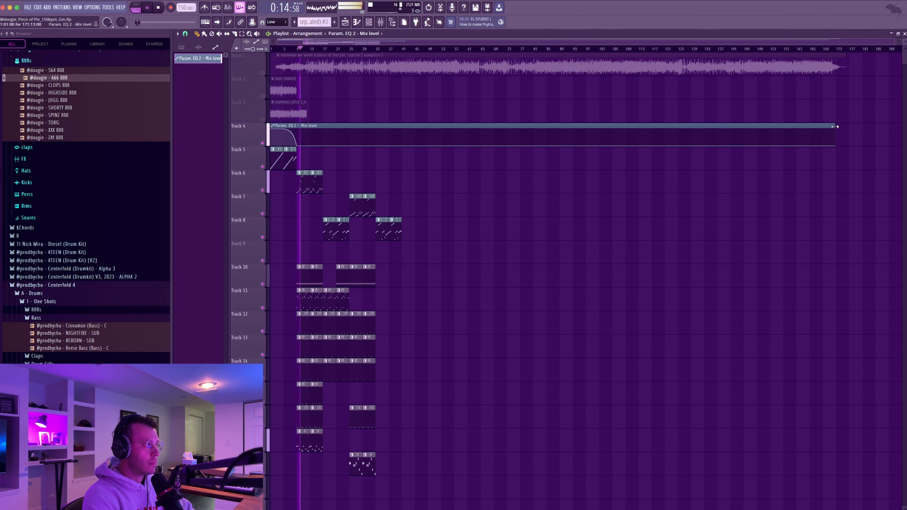
Play the full arrangement through its final section past bar 81 and stop playback.
{"action": "scroll", "coordinate": [304, 257], "scroll_direction": "up", "scroll_amount": 2}
{"action": "scroll", "coordinate": [303, 256], "scroll_direction": "down", "scroll_amount": 2}
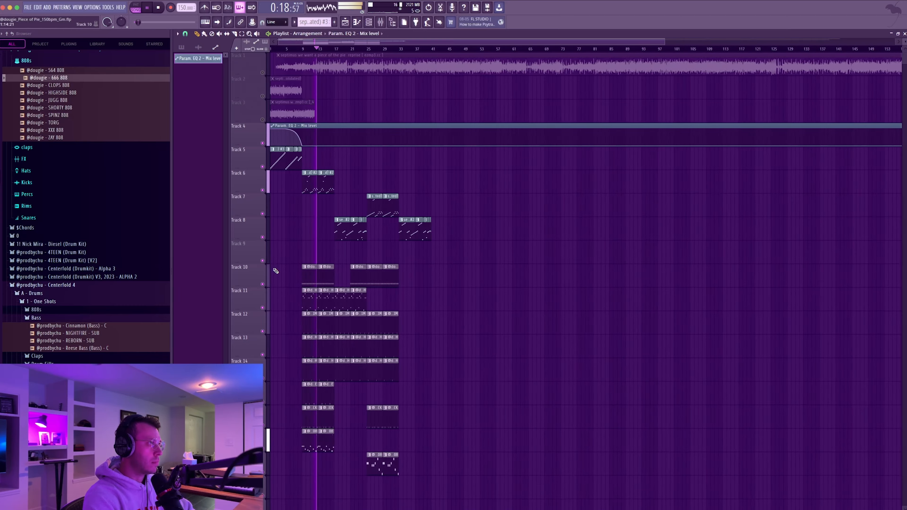
{"action": "scroll", "coordinate": [274, 266], "scroll_direction": "up", "scroll_amount": 3}
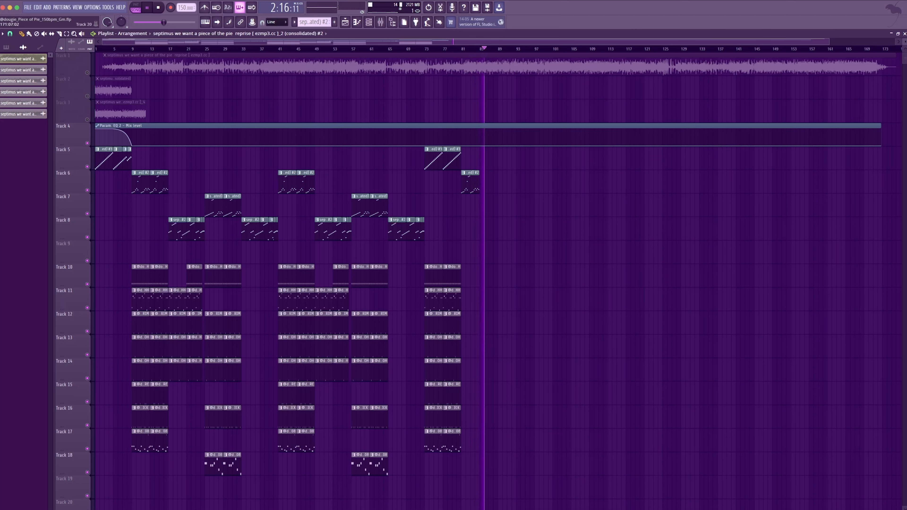
{"action": "key", "text": "space"}
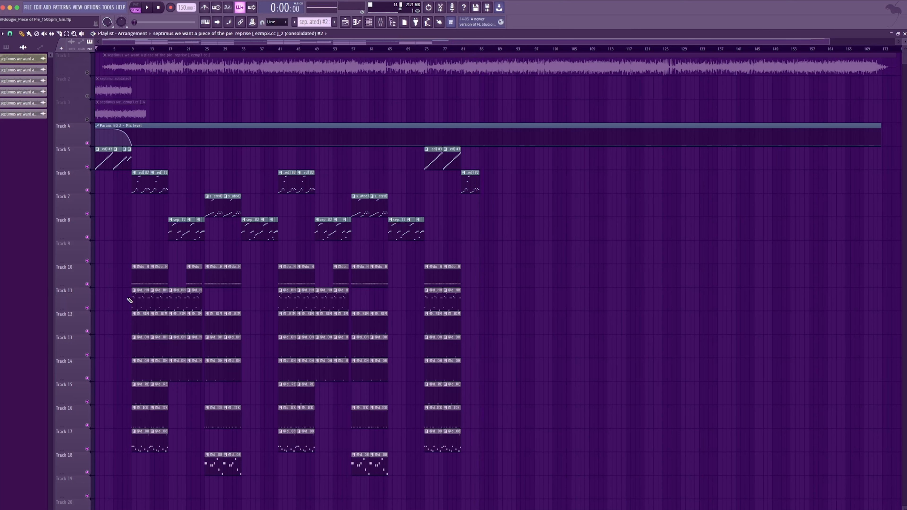